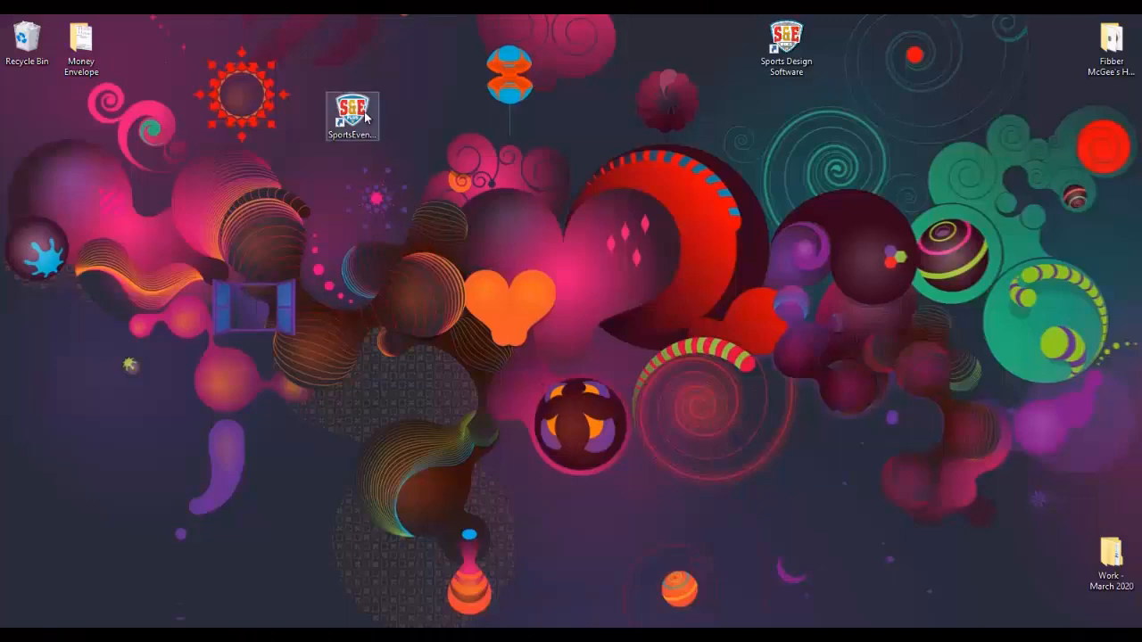
- Launch Sports & Events Plus and scroll through the What's New news, then back to the top
{"action": "double_click", "coordinate": [365, 115]}
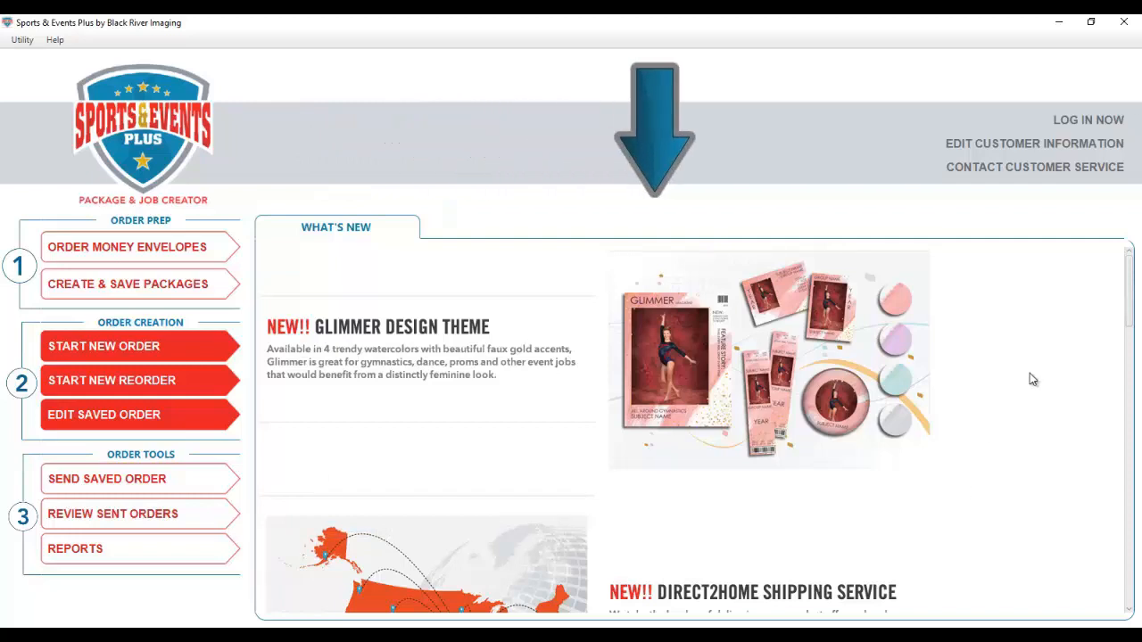
{"action": "scroll", "coordinate": [1030, 373], "scroll_direction": "down", "scroll_amount": 5}
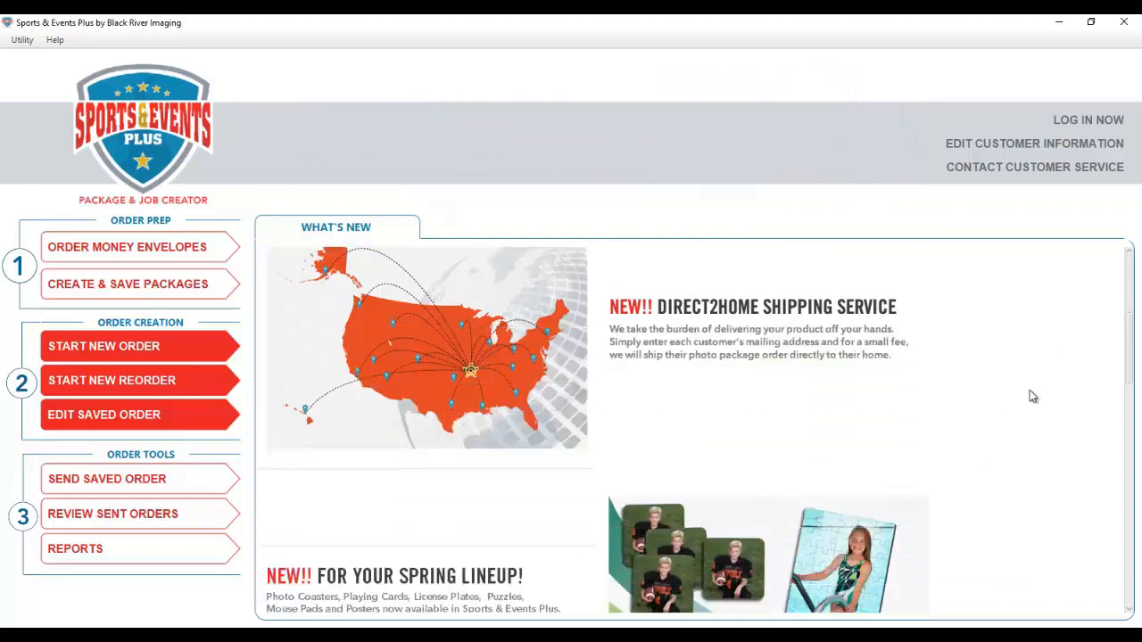
{"action": "scroll", "coordinate": [1030, 390], "scroll_direction": "down", "scroll_amount": 4}
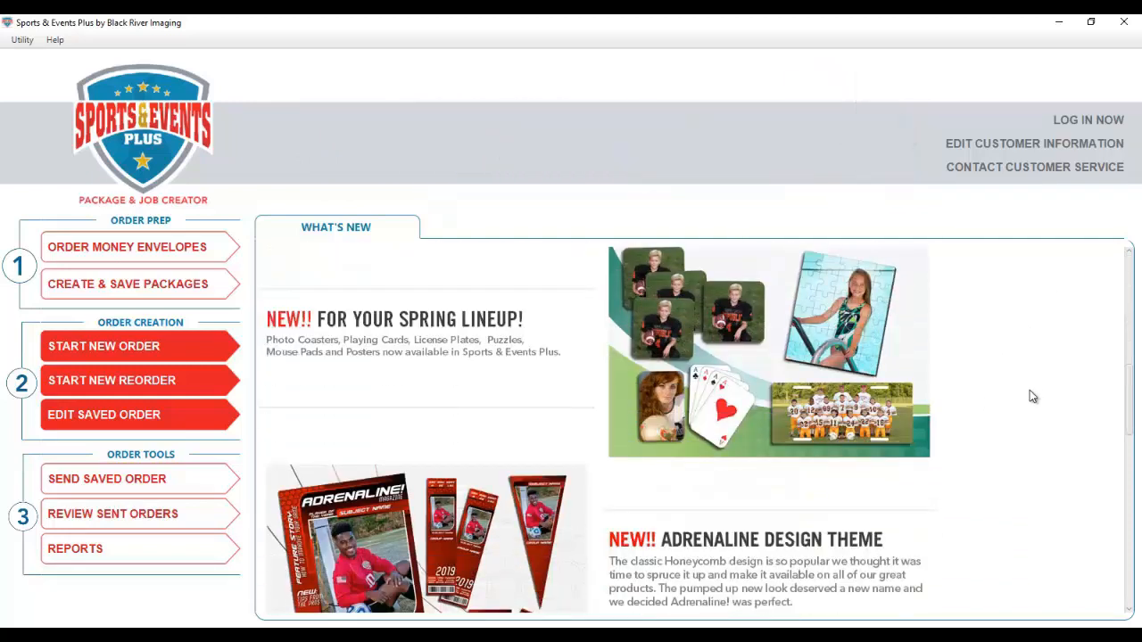
{"action": "scroll", "coordinate": [1030, 390], "scroll_direction": "up", "scroll_amount": 4}
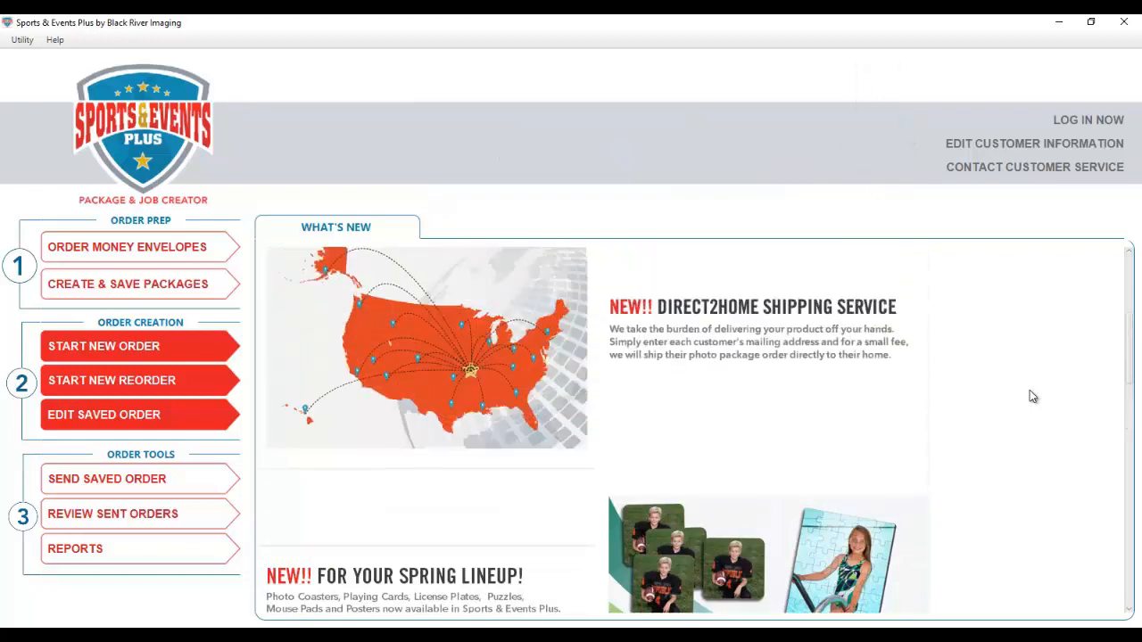
{"action": "scroll", "coordinate": [1030, 390], "scroll_direction": "up", "scroll_amount": 4}
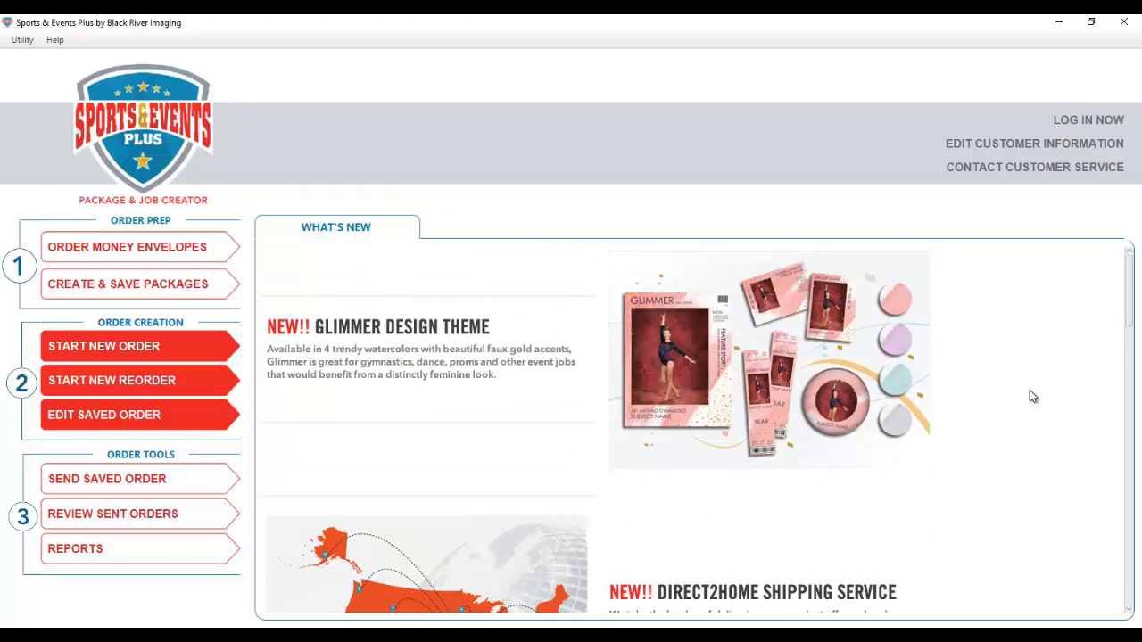
- Log in to the account with its password
{"action": "left_click", "coordinate": [1089, 121]}
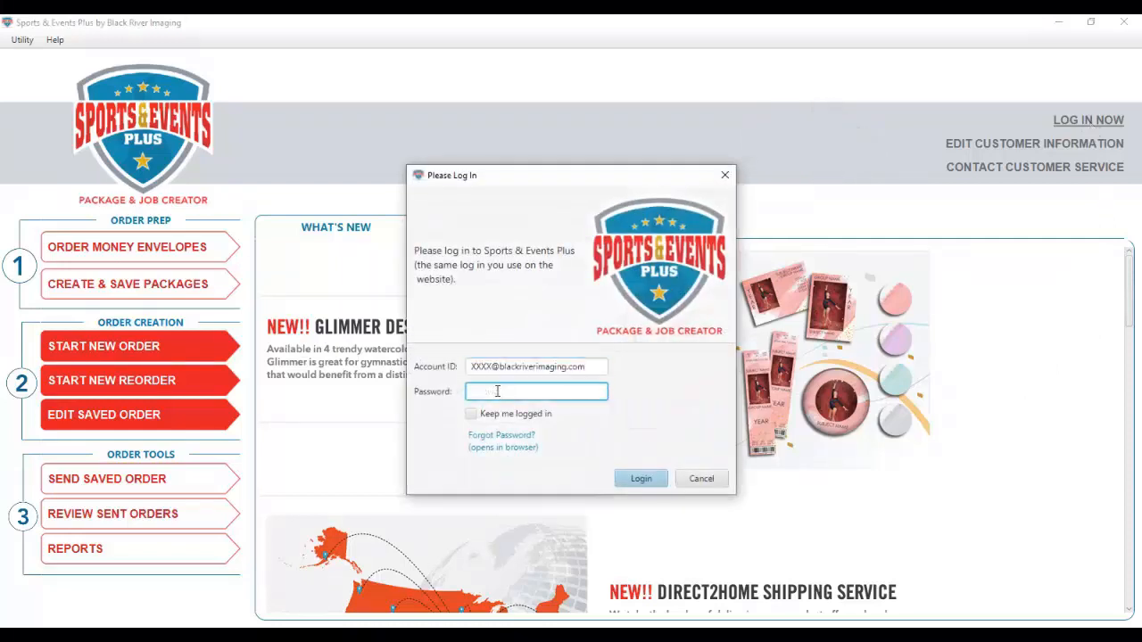
{"action": "type", "text": "•••••••••"}
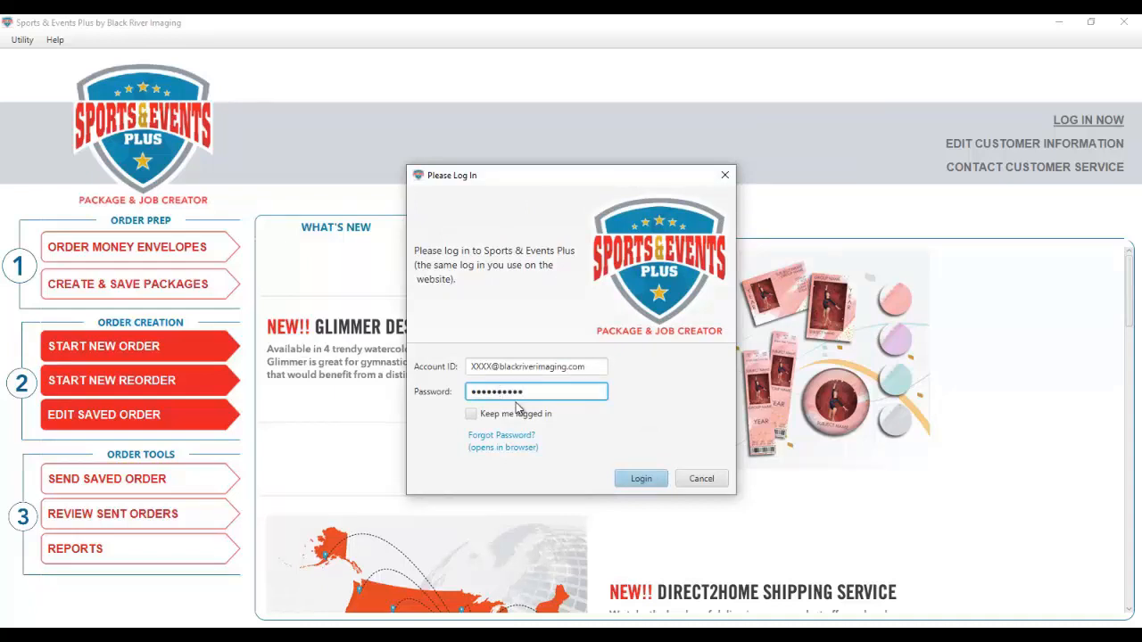
{"action": "left_click", "coordinate": [639, 479]}
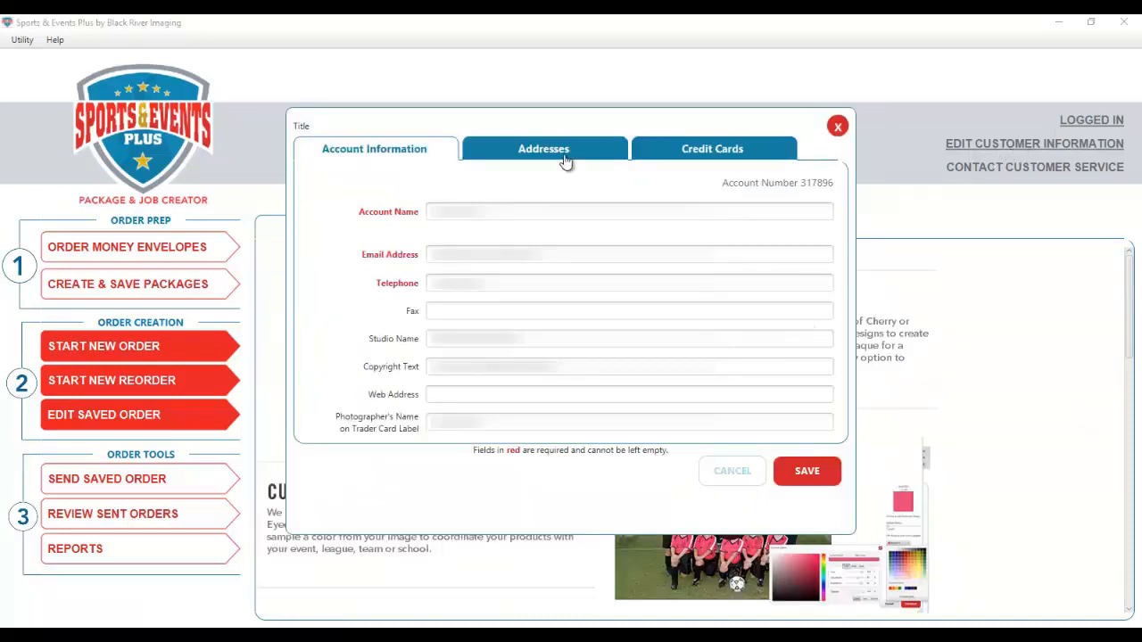
- Review the account's addresses and saved credit cards, close it, and open the customer service contact page
{"action": "left_click", "coordinate": [564, 161]}
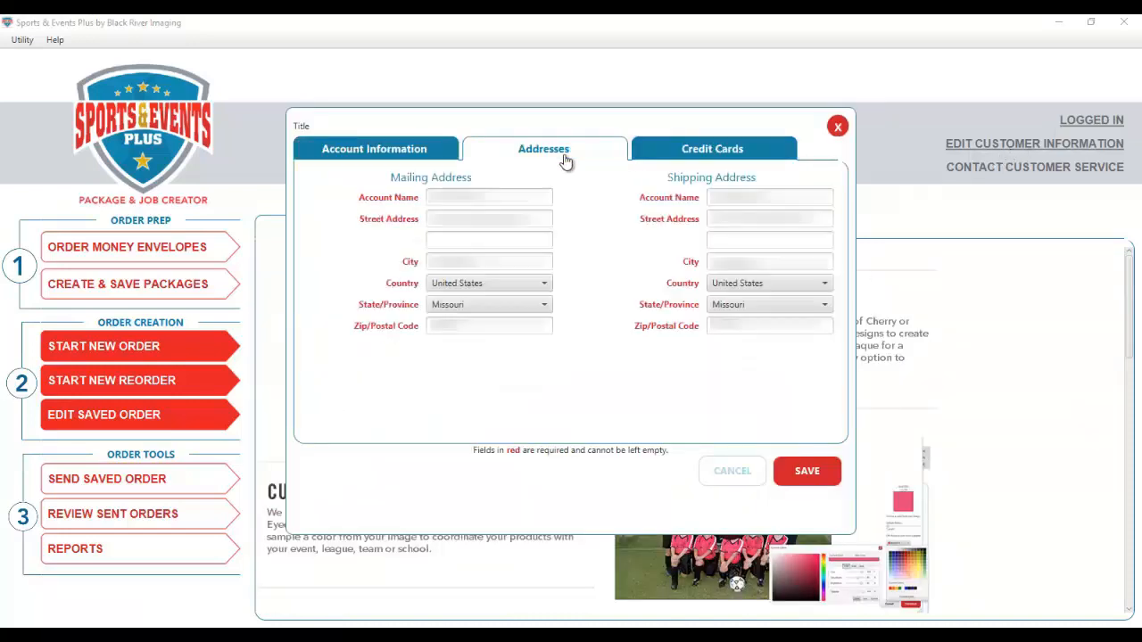
{"action": "left_click", "coordinate": [707, 148]}
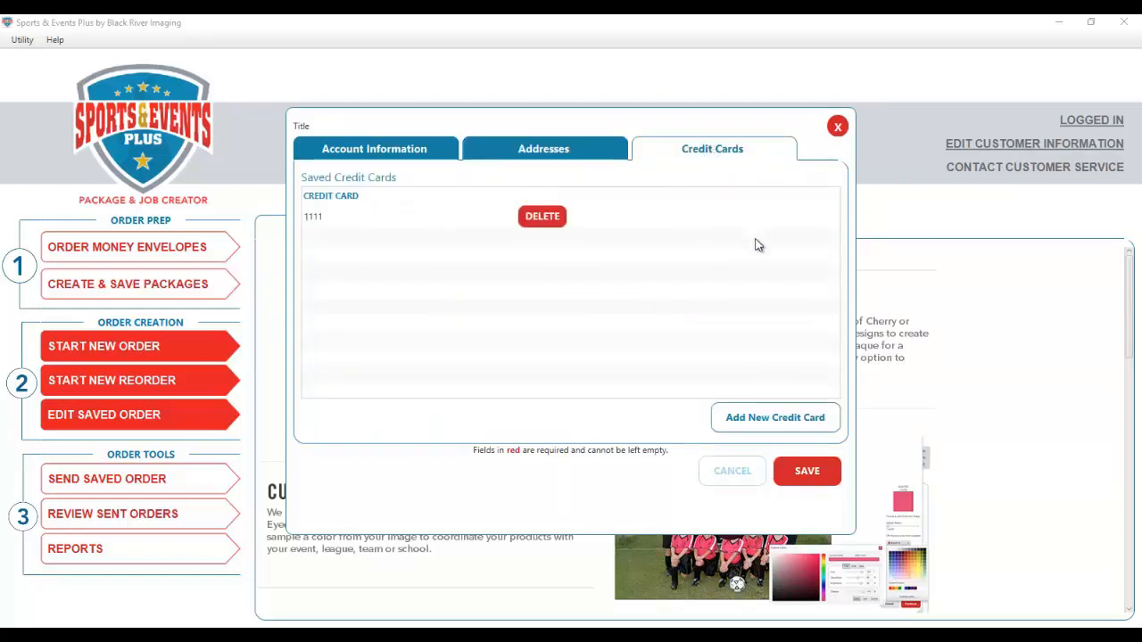
{"action": "left_click", "coordinate": [838, 128]}
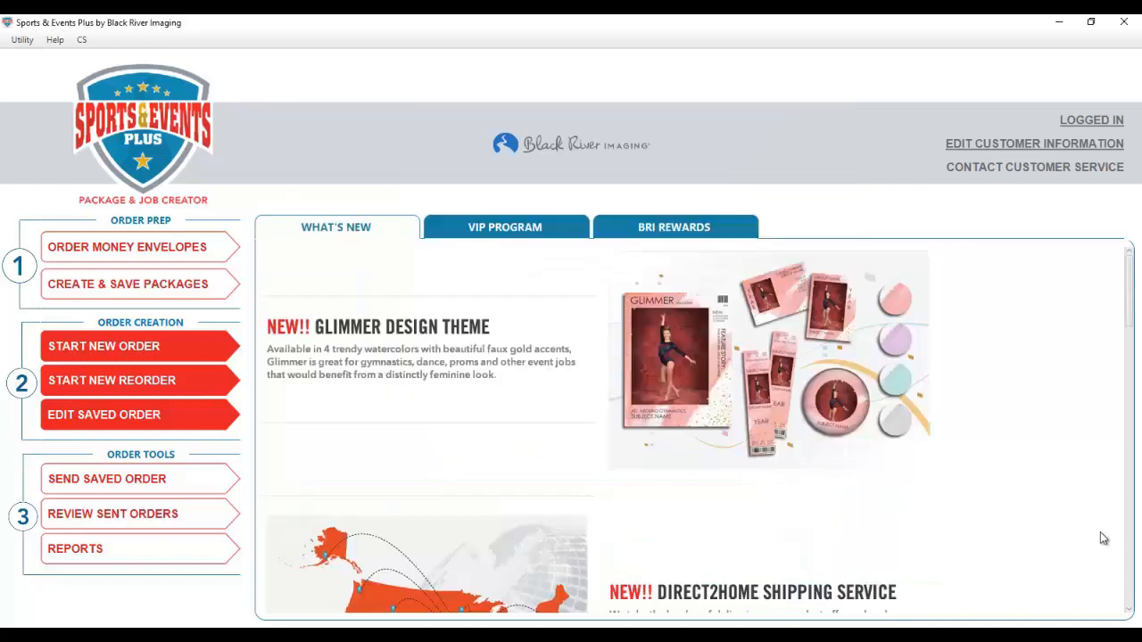
{"action": "left_click", "coordinate": [1015, 174]}
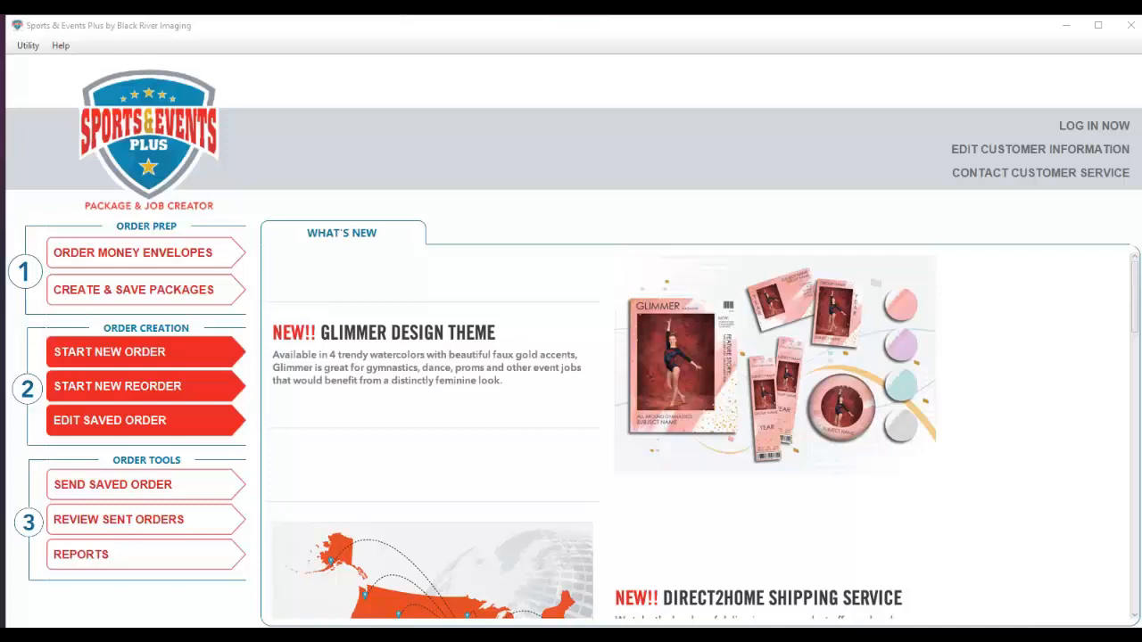
- Start a new order and enter 'City Soccer League' as its name
{"action": "left_click", "coordinate": [166, 357]}
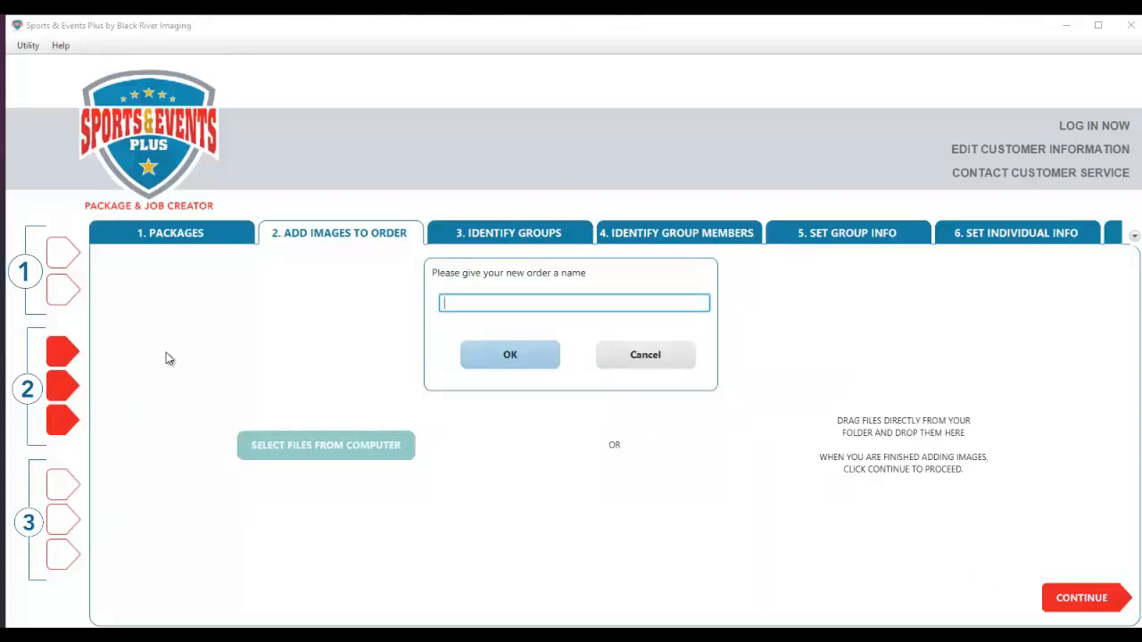
{"action": "type", "text": "City Soccer League"}
- Confirm the order name and apply the City Soccer League package set to the order
{"action": "left_click", "coordinate": [487, 354]}
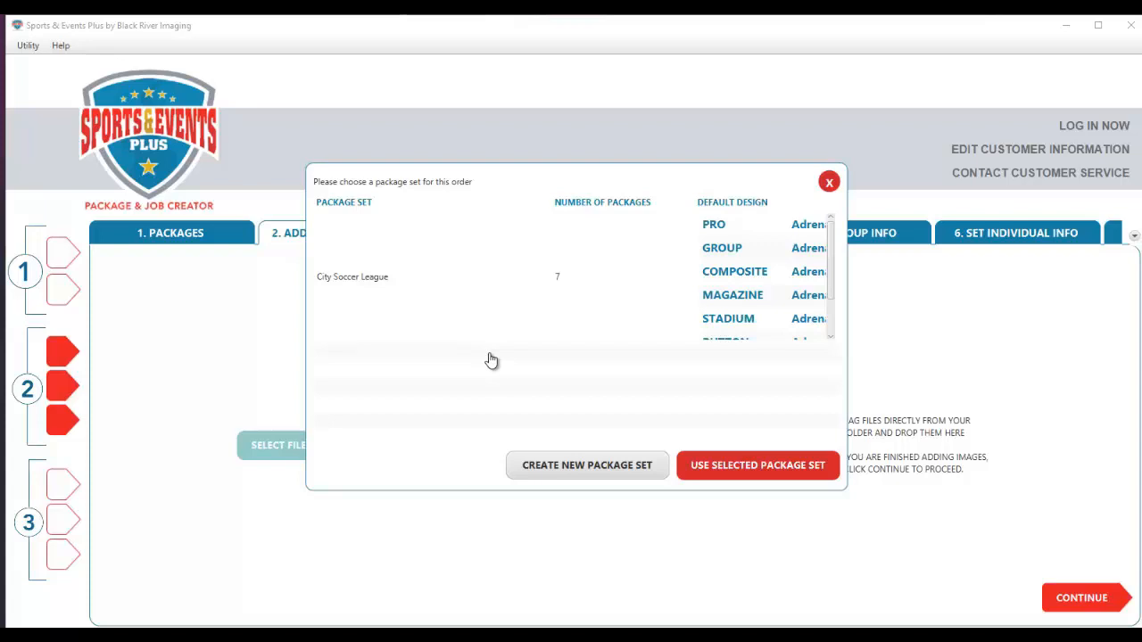
{"action": "left_click", "coordinate": [414, 280]}
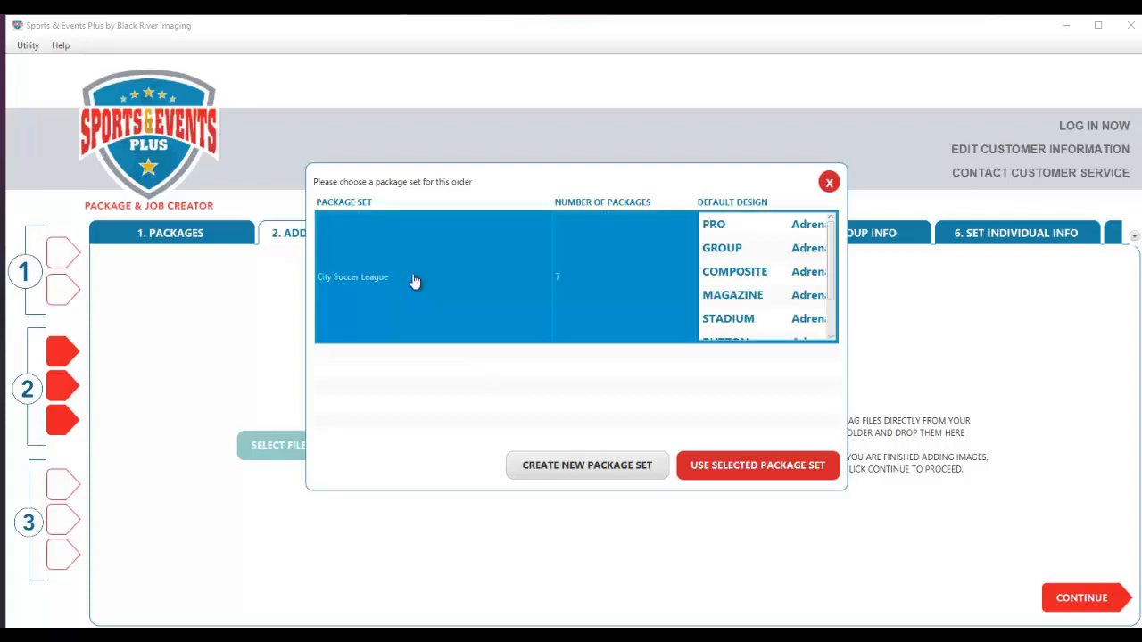
{"action": "left_click", "coordinate": [792, 472]}
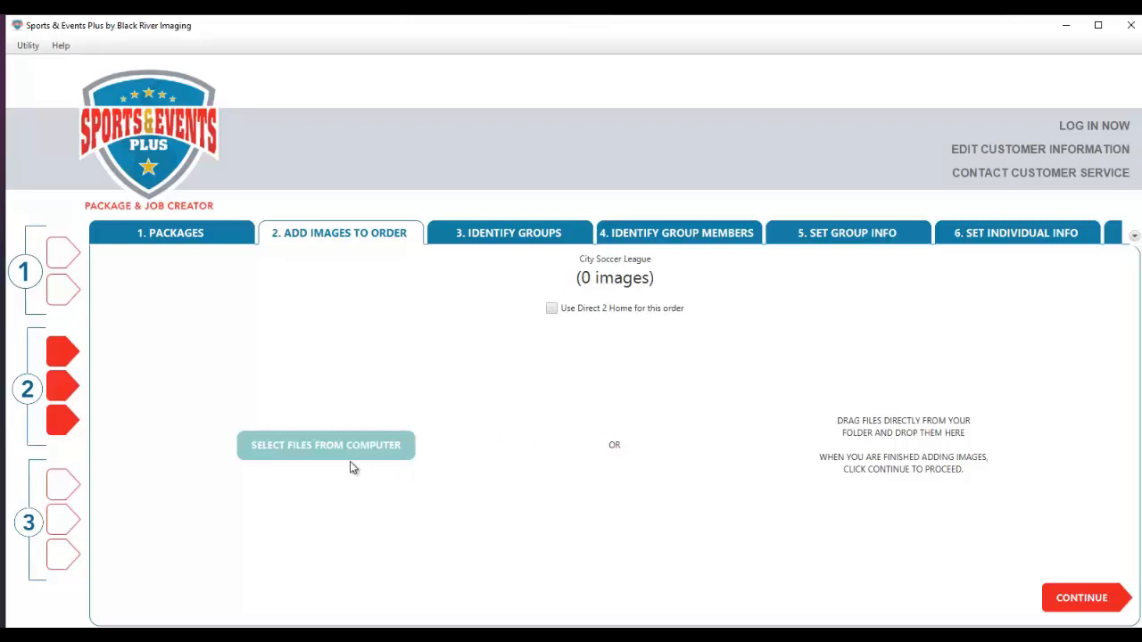
- Add photos 001 through 060 (40 images) from the 4-7 Year Olds folder to the order
{"action": "left_click", "coordinate": [328, 453]}
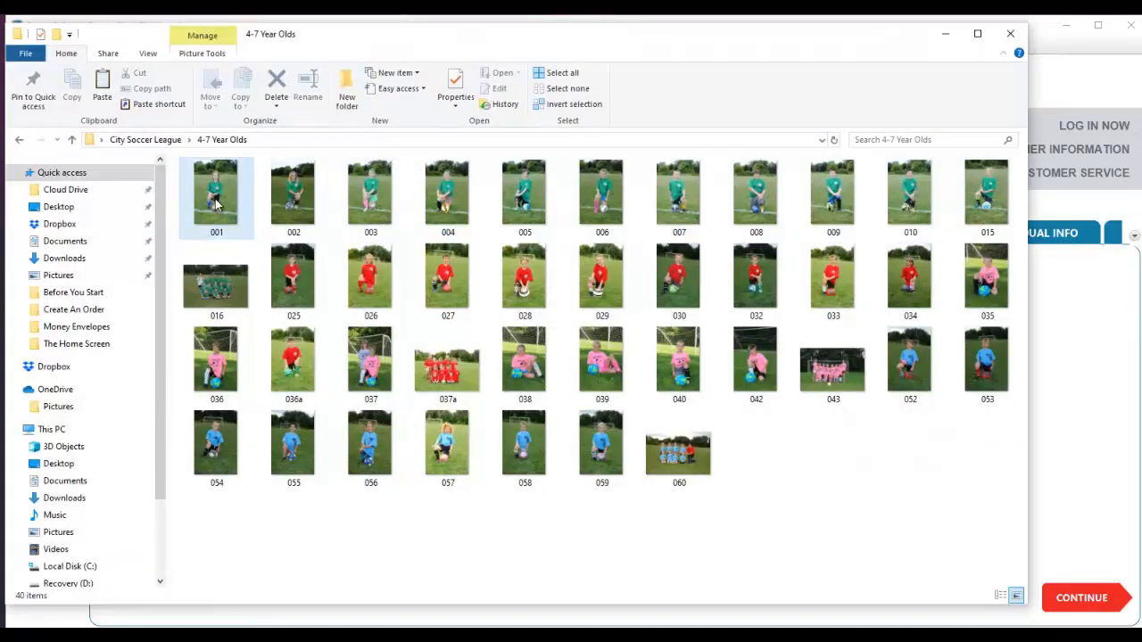
{"action": "left_click", "coordinate": [219, 204]}
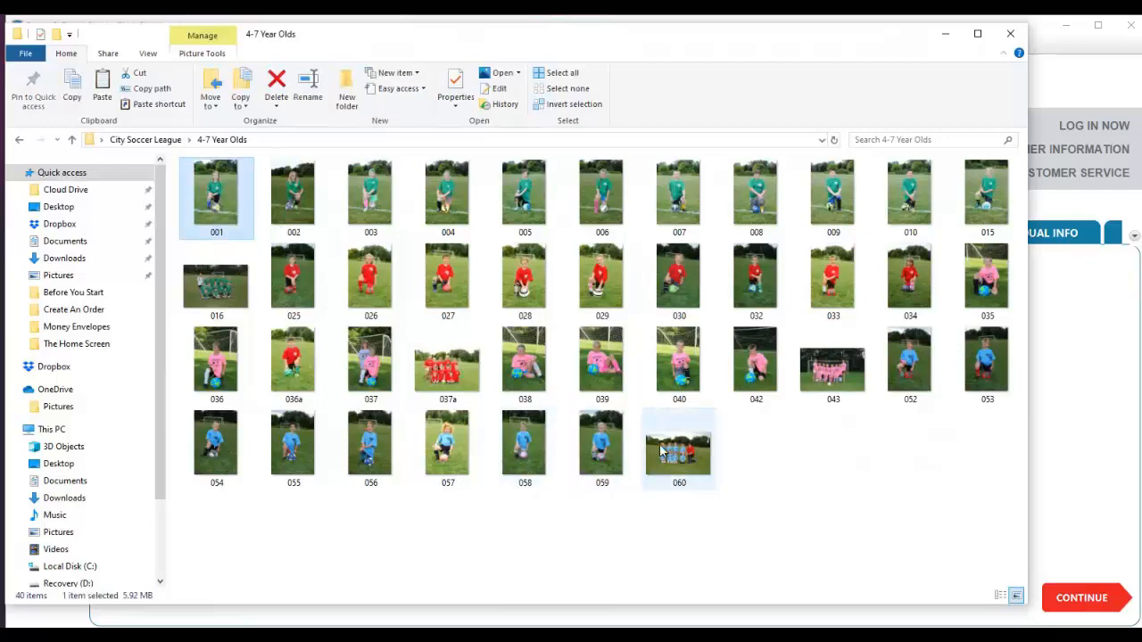
{"action": "left_click", "coordinate": [678, 455], "text": "shift"}
{"action": "left_click_drag", "start_coordinate": [683, 43], "coordinate": [390, 61]}
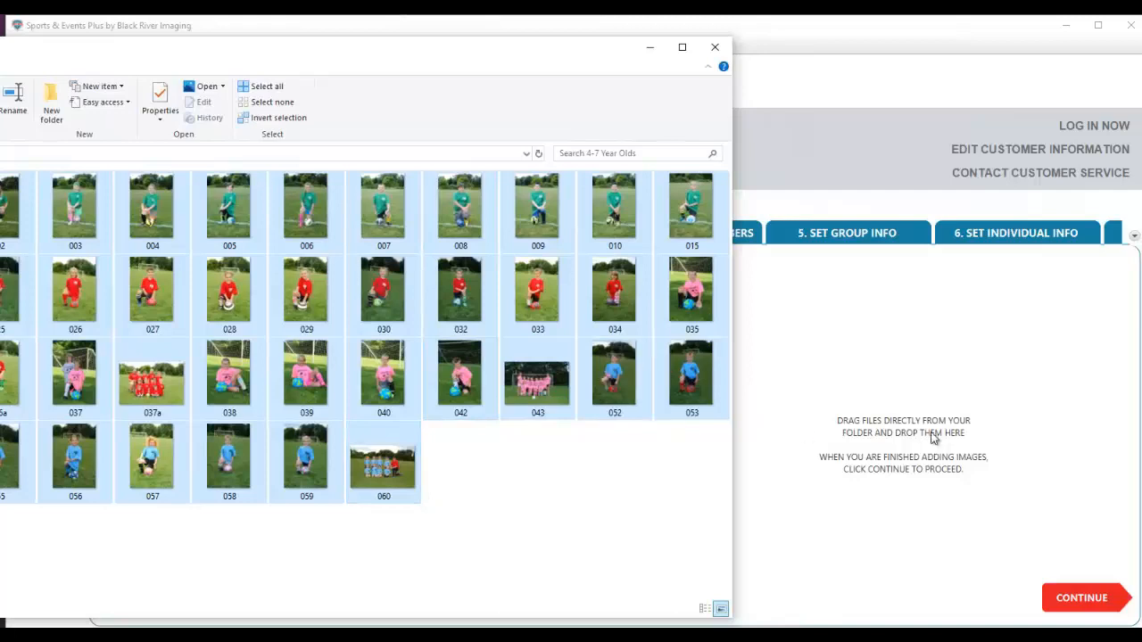
{"action": "left_click_drag", "start_coordinate": [918, 441], "coordinate": [918, 441]}
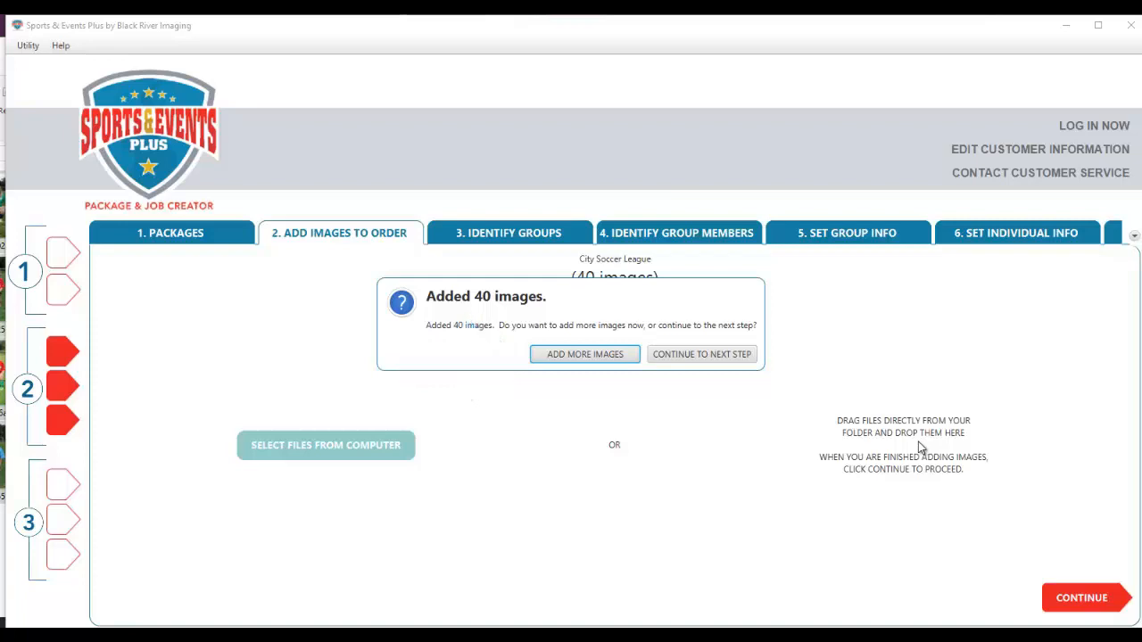
{"action": "left_click", "coordinate": [718, 356]}
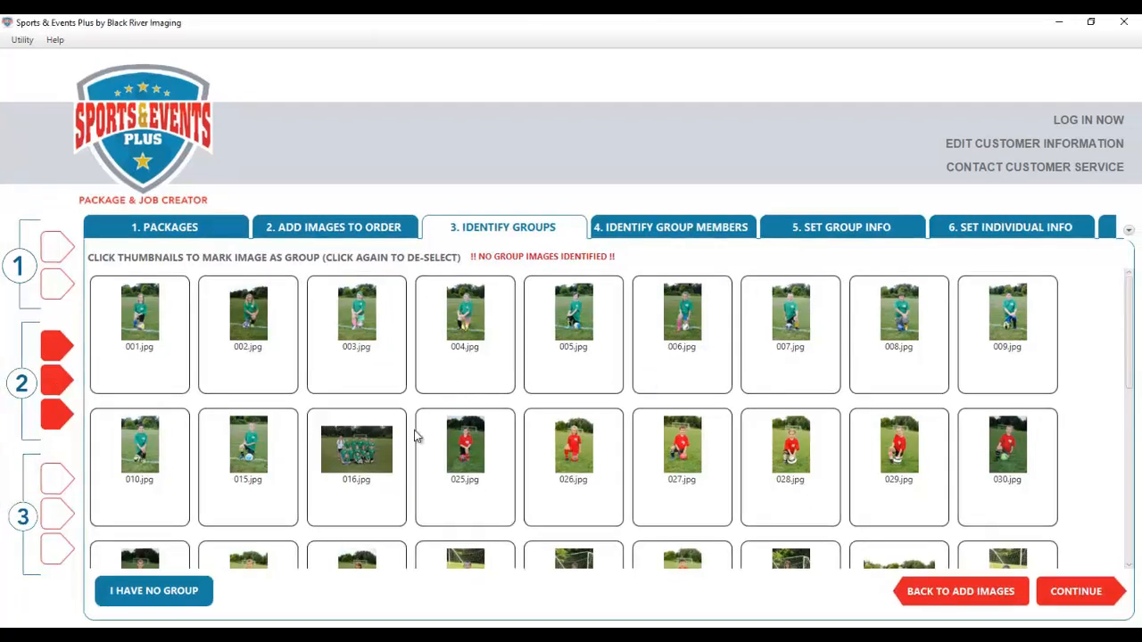
- Mark 016.jpg, 037a.jpg, 043.jpg and 060.jpg as group photos
{"action": "left_click", "coordinate": [362, 464]}
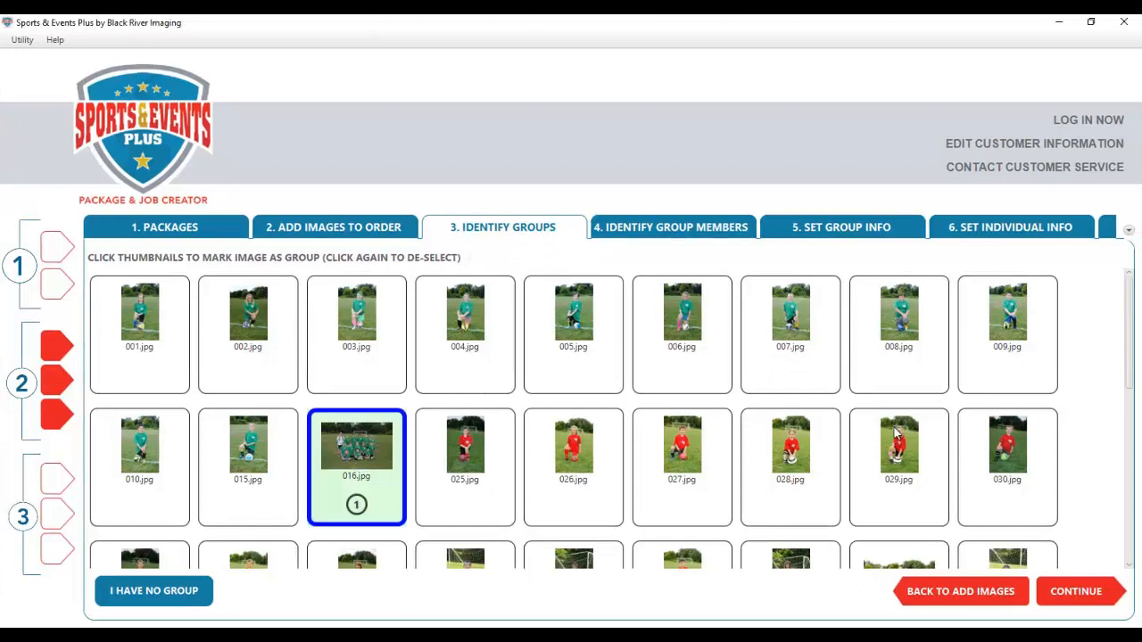
{"action": "scroll", "coordinate": [891, 434], "scroll_direction": "down", "scroll_amount": 2}
{"action": "left_click", "coordinate": [910, 488]}
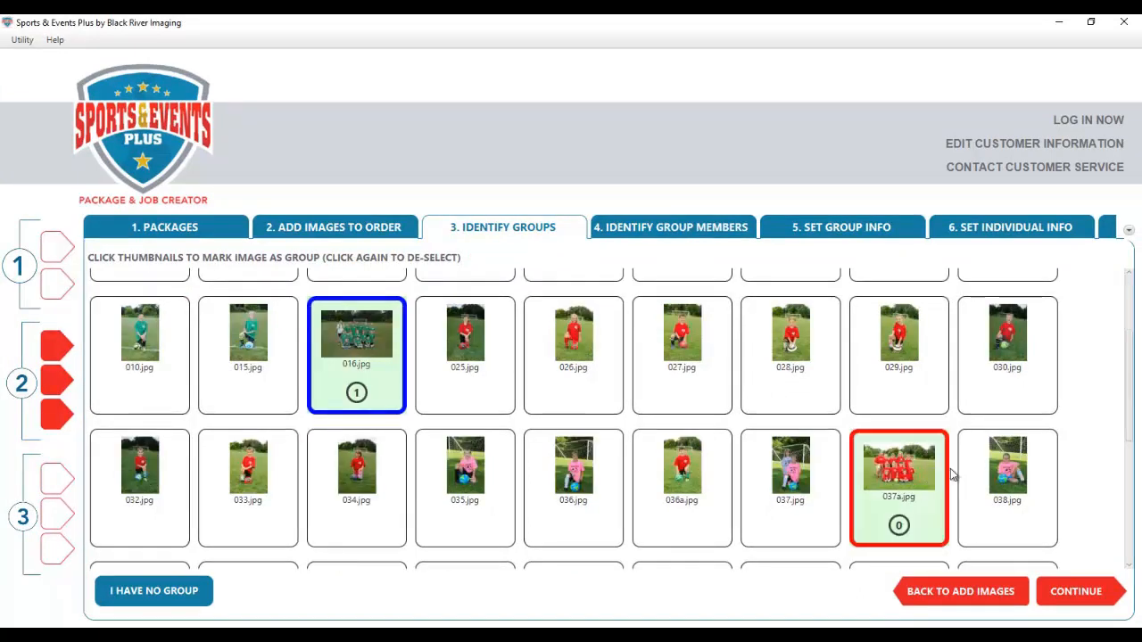
{"action": "scroll", "coordinate": [951, 474], "scroll_direction": "down", "scroll_amount": 2}
{"action": "left_click", "coordinate": [490, 412]}
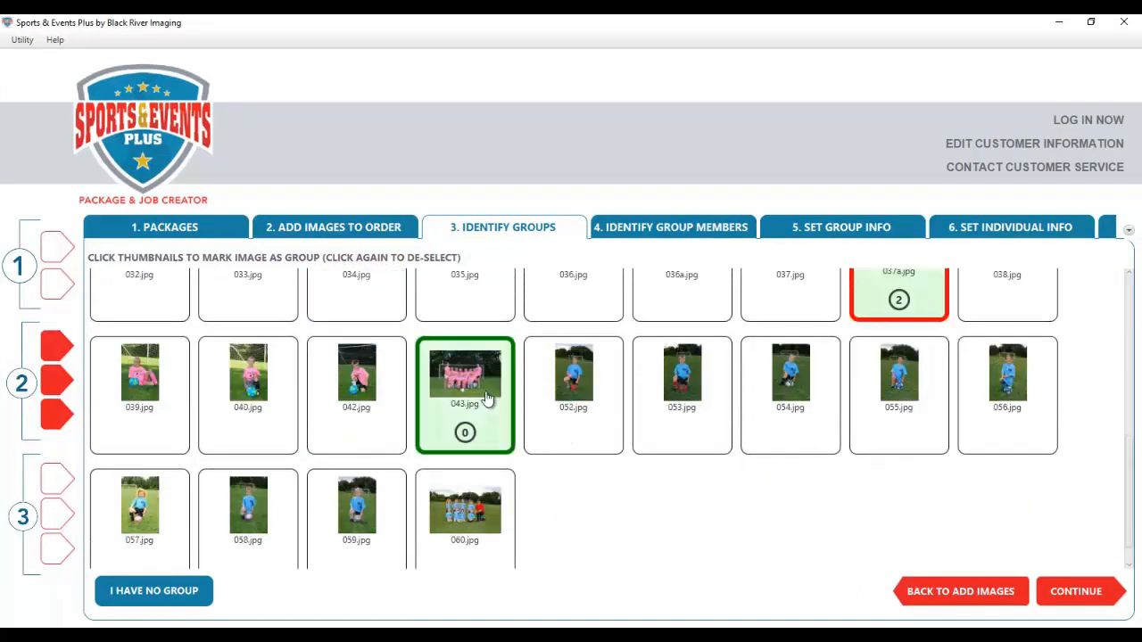
{"action": "left_click", "coordinate": [464, 522]}
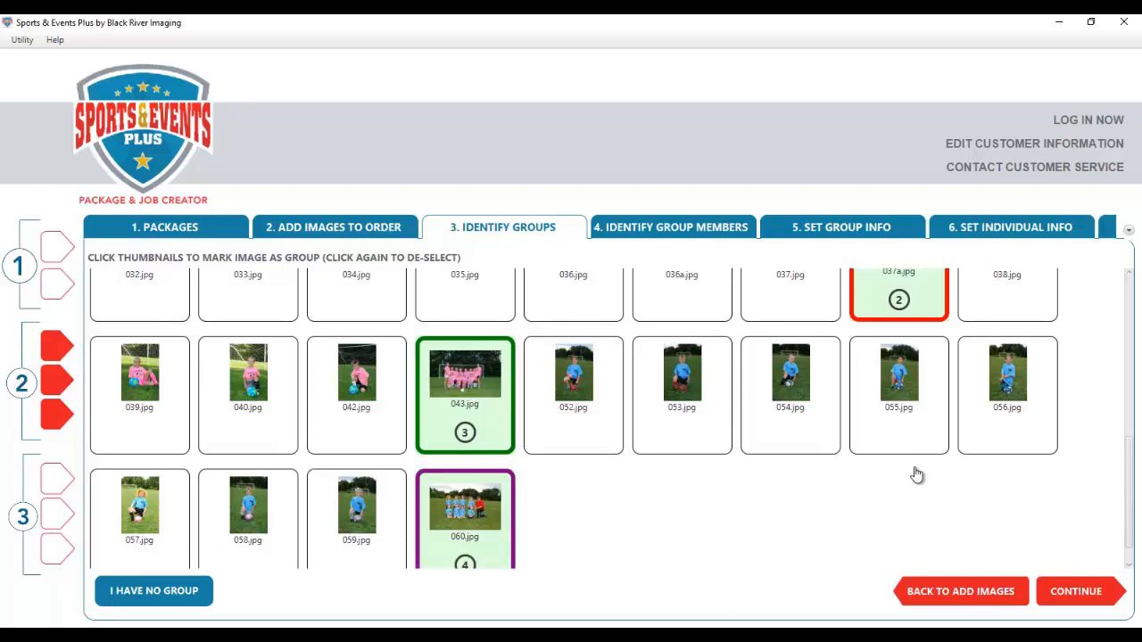
{"action": "scroll", "coordinate": [918, 475], "scroll_direction": "up", "scroll_amount": 5}
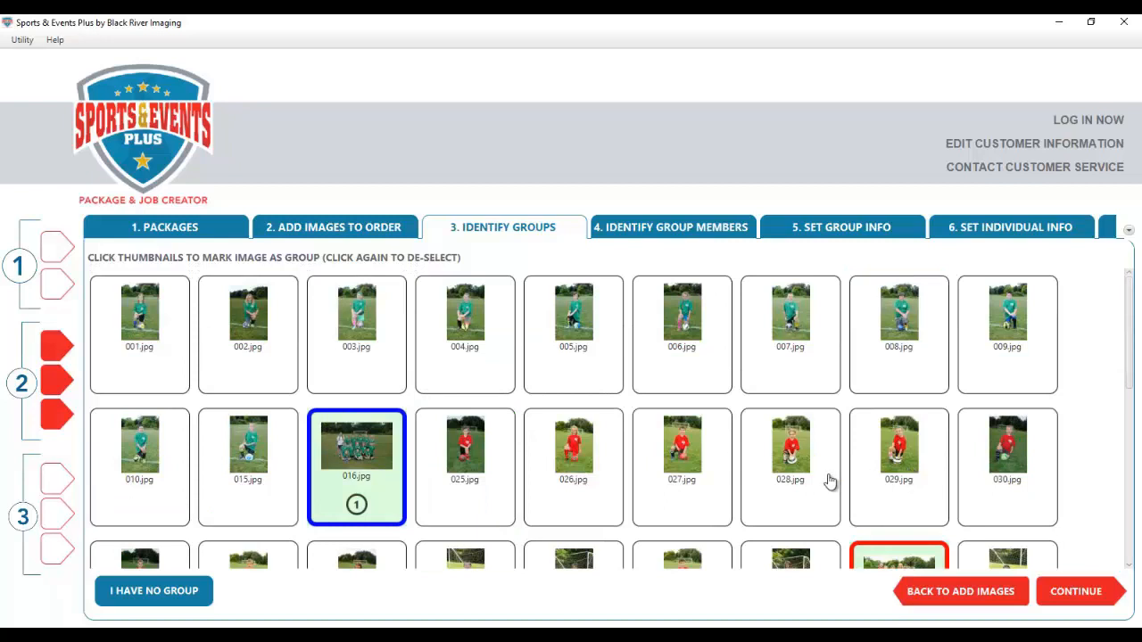
{"action": "left_click", "coordinate": [359, 464]}
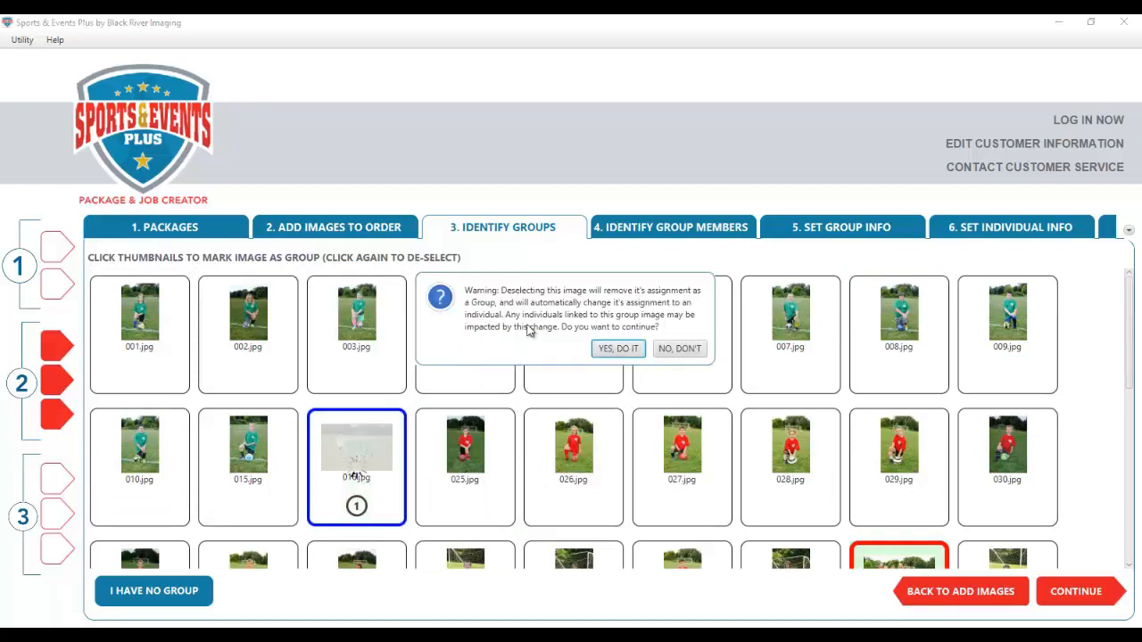
{"action": "left_click", "coordinate": [616, 349]}
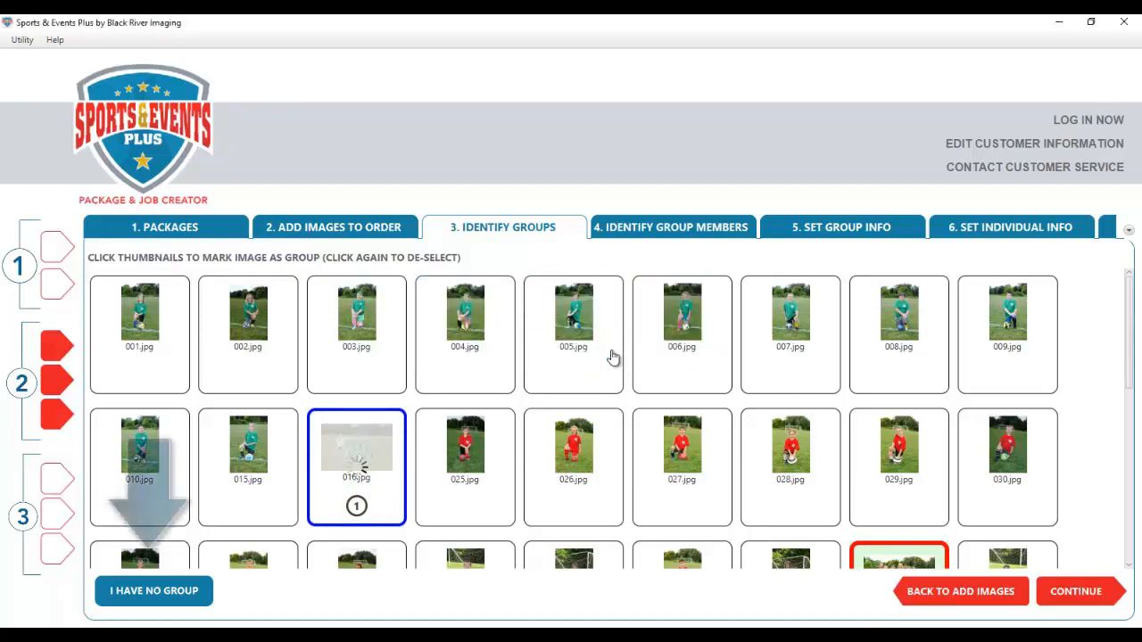
- Add a placeholder group image for players without a group and proceed to Identify Group Members
{"action": "left_click", "coordinate": [140, 598]}
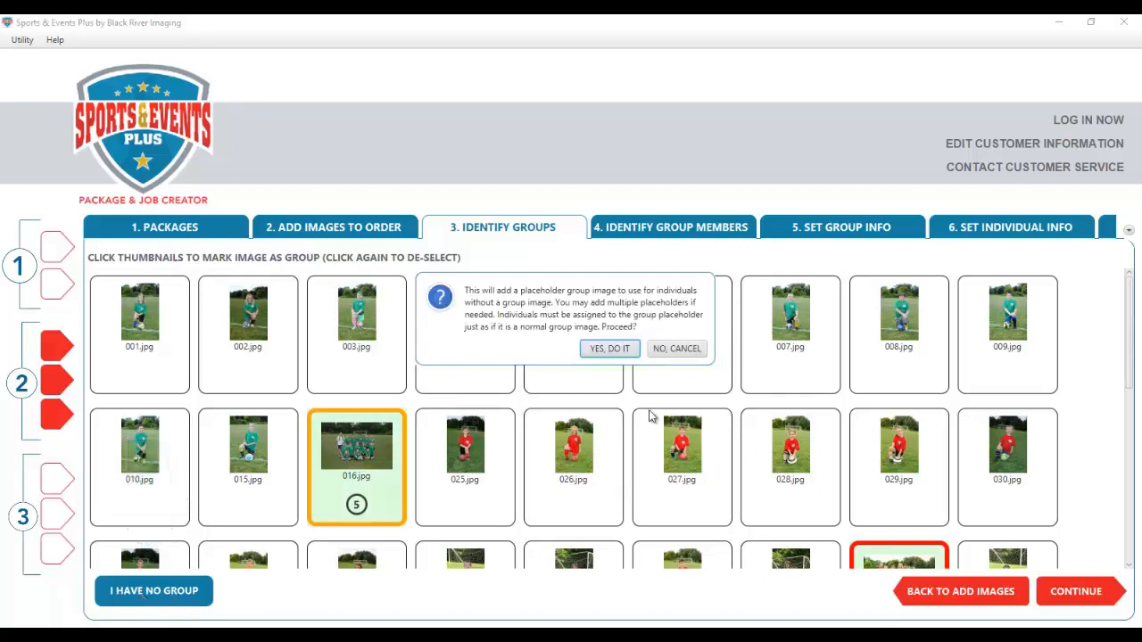
{"action": "left_click", "coordinate": [613, 348]}
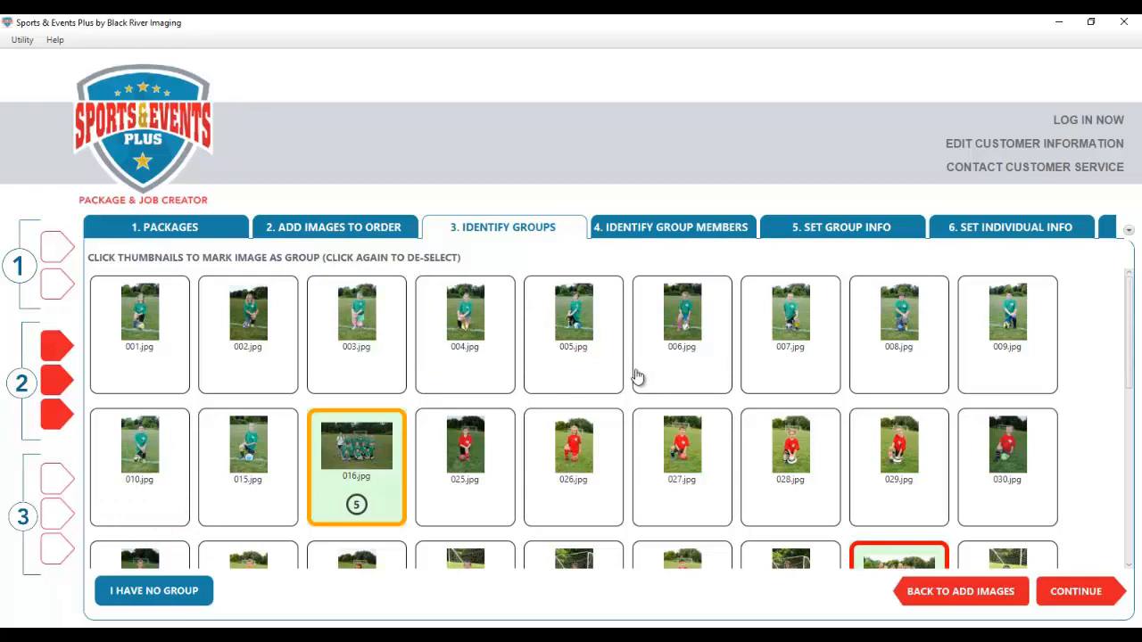
{"action": "scroll", "coordinate": [1020, 482], "scroll_direction": "down", "scroll_amount": 5}
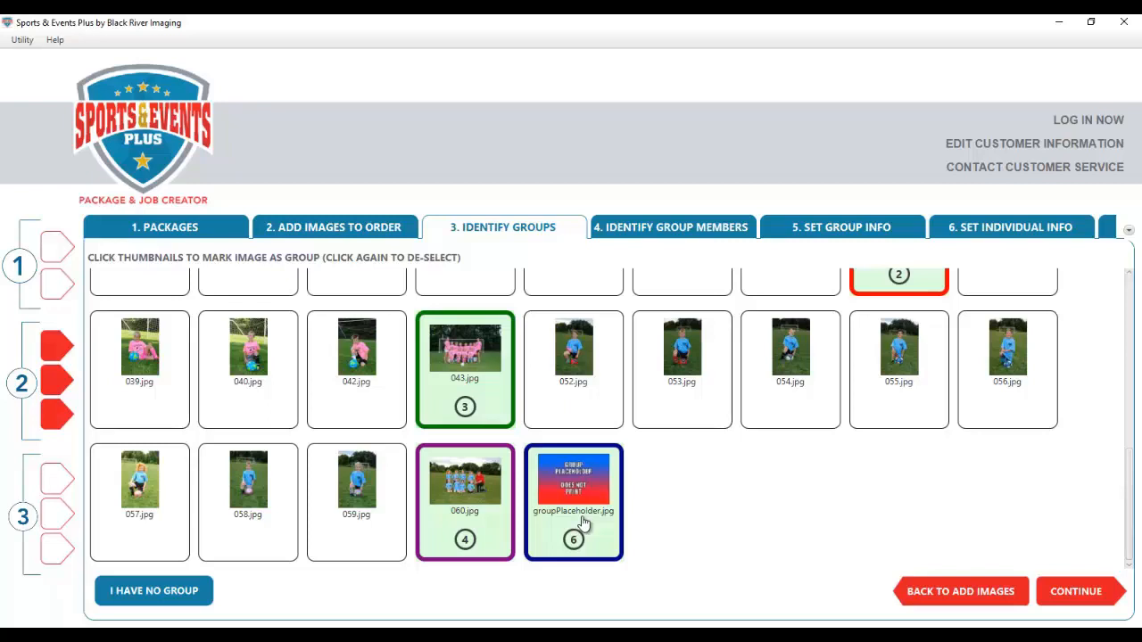
{"action": "left_click", "coordinate": [1085, 594]}
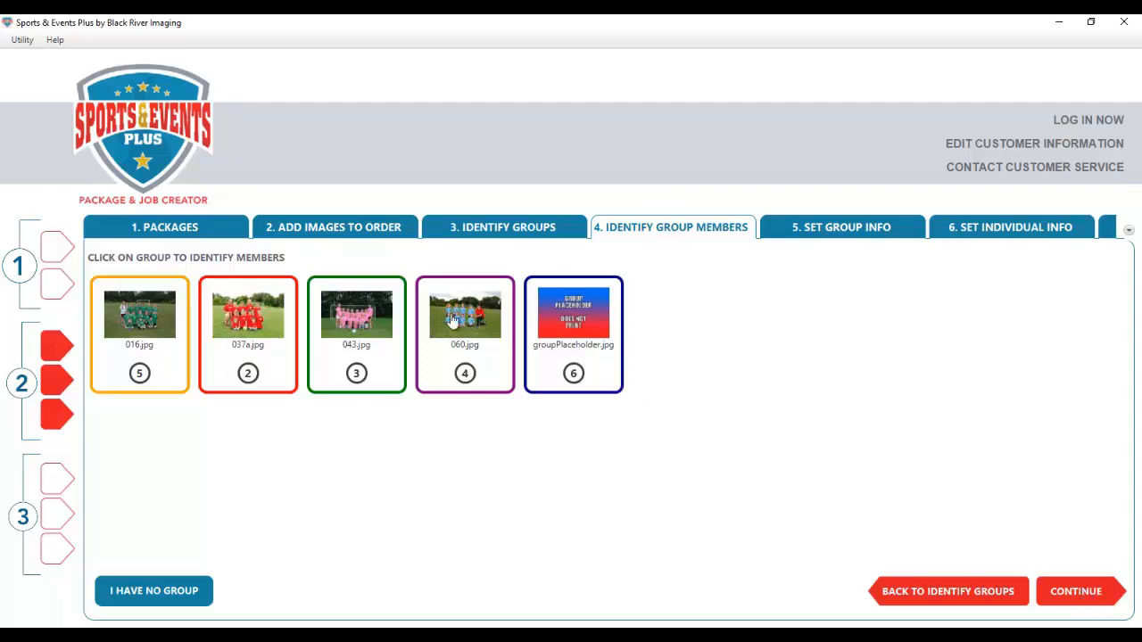
- Open the orange 016.jpg group thumbnail to assign its players
{"action": "left_click", "coordinate": [135, 343]}
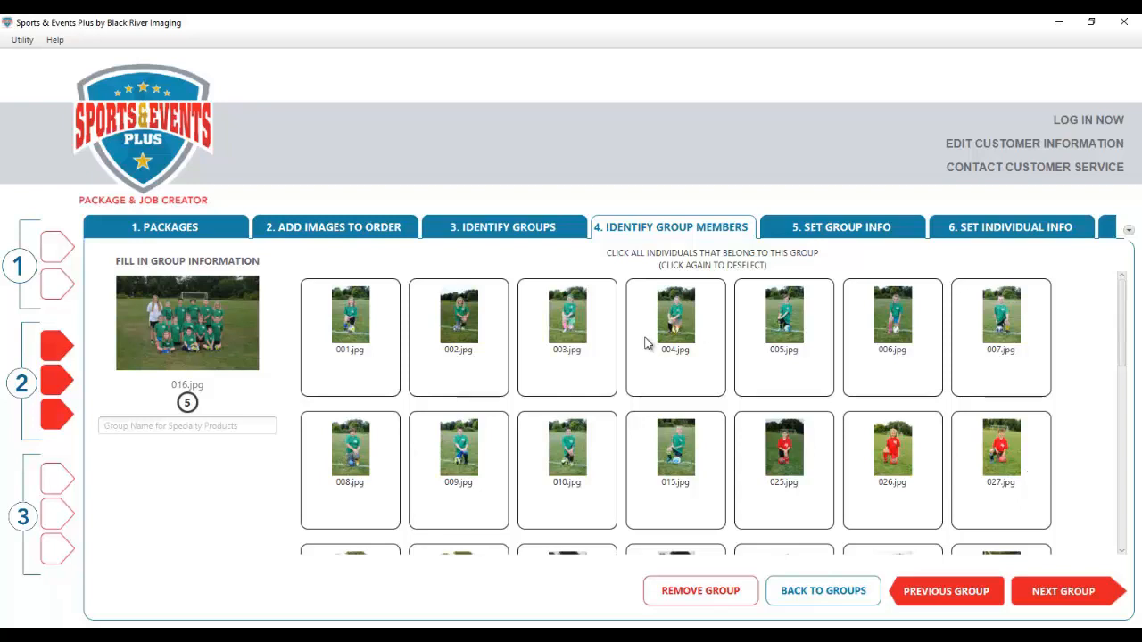
- Assign players 001.jpg through 008.jpg to the 016.jpg green-shirt group
{"action": "left_click", "coordinate": [371, 350]}
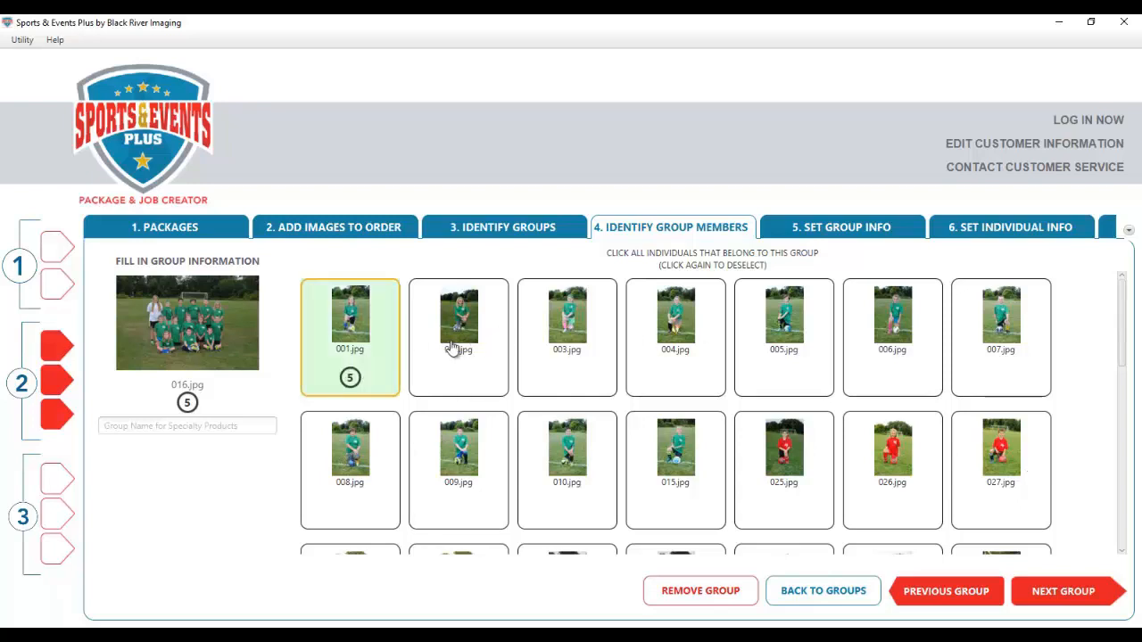
{"action": "left_click", "coordinate": [495, 346]}
{"action": "left_click", "coordinate": [593, 349]}
{"action": "left_click", "coordinate": [723, 346]}
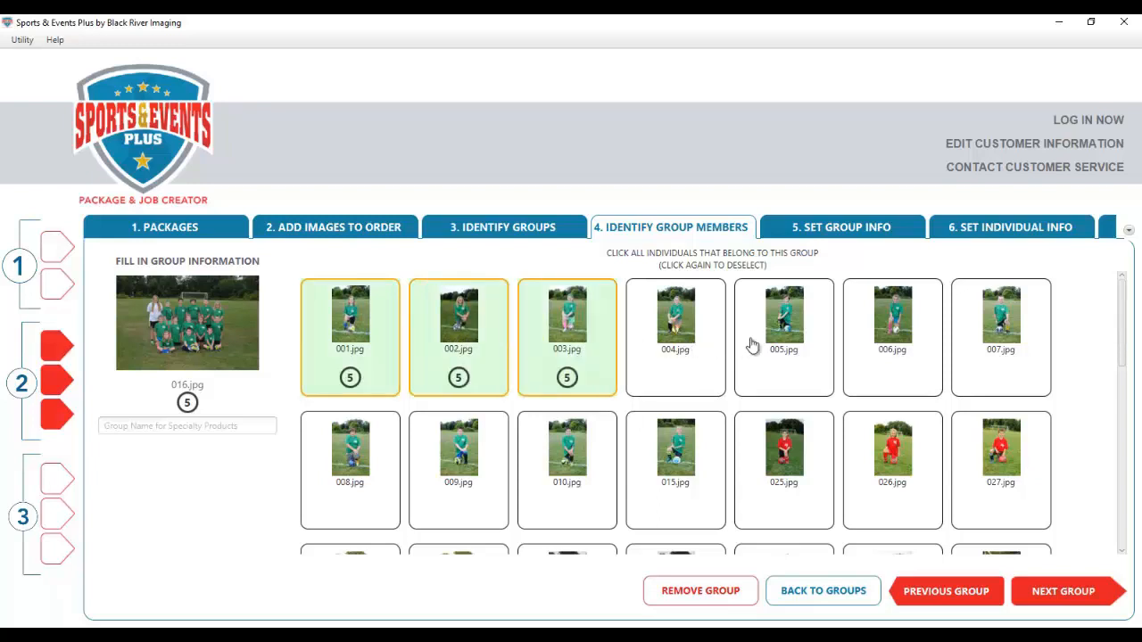
{"action": "left_click", "coordinate": [775, 348]}
{"action": "left_click", "coordinate": [900, 367]}
{"action": "left_click", "coordinate": [987, 372]}
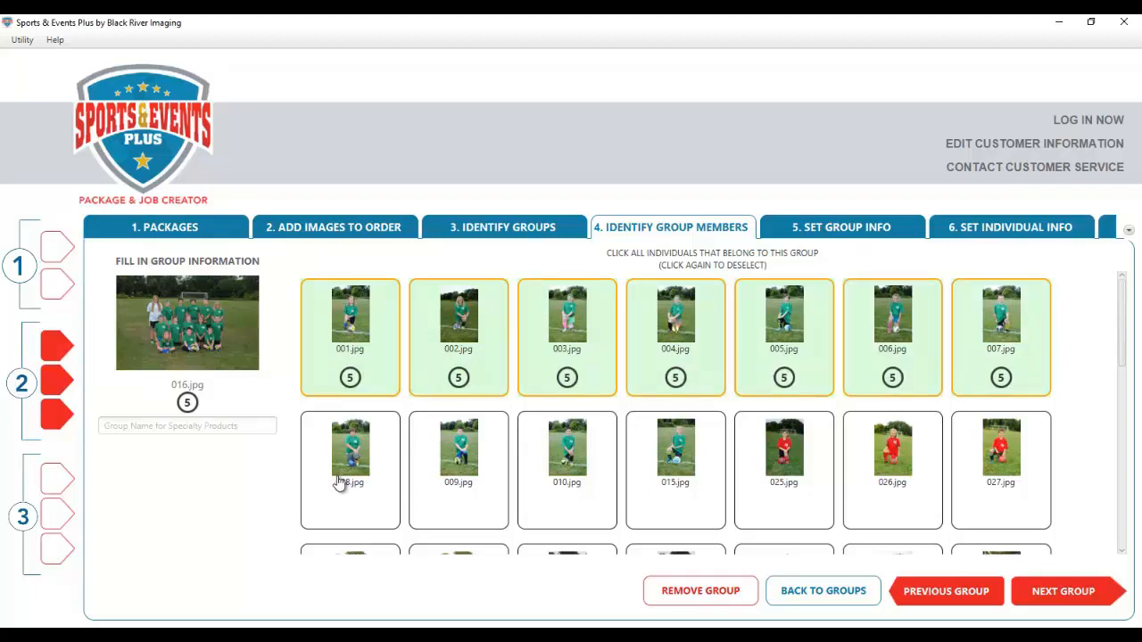
{"action": "left_click", "coordinate": [361, 484]}
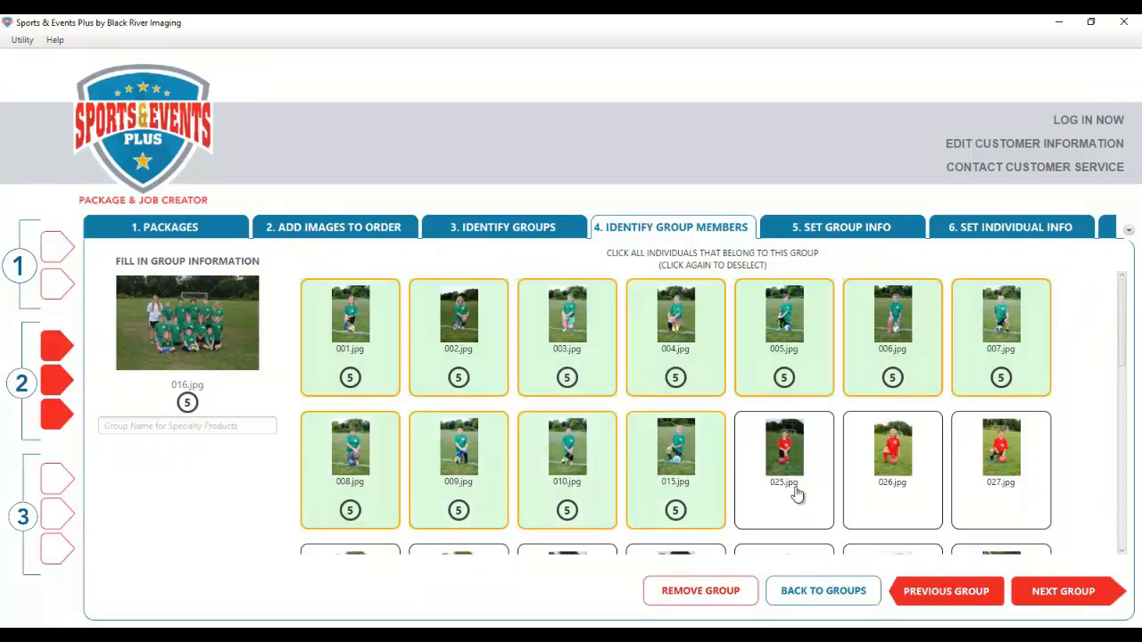
- Assign 025.jpg to the 037a.jpg red group and 035.jpg plus the pink-shirt players to group 3
{"action": "left_click", "coordinate": [1062, 595]}
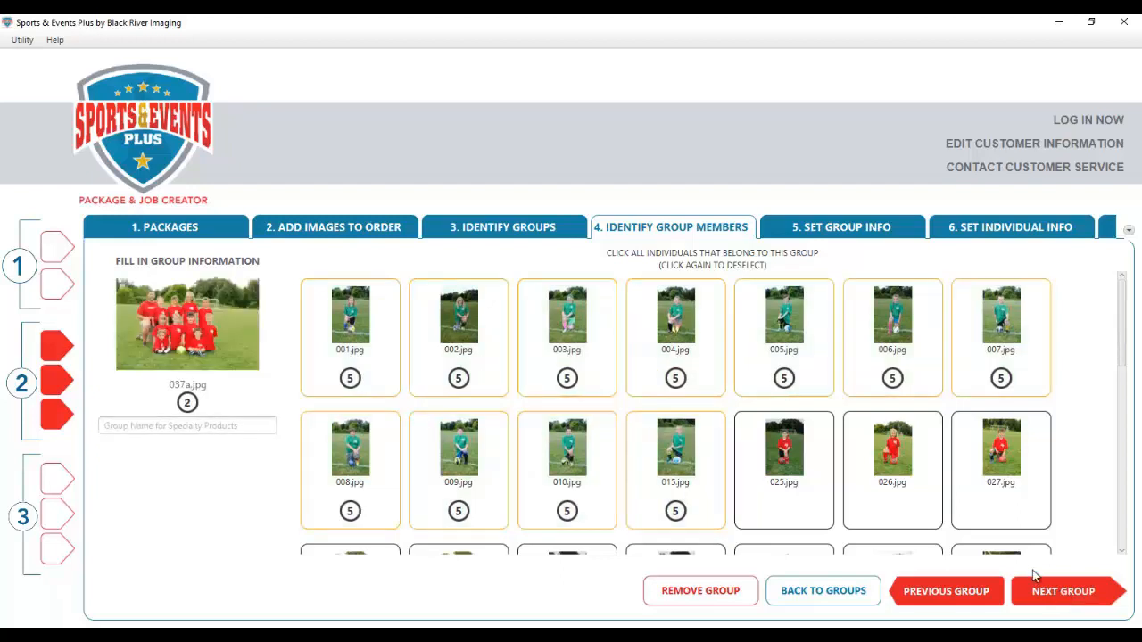
{"action": "scroll", "coordinate": [1039, 489], "scroll_direction": "down", "scroll_amount": 1}
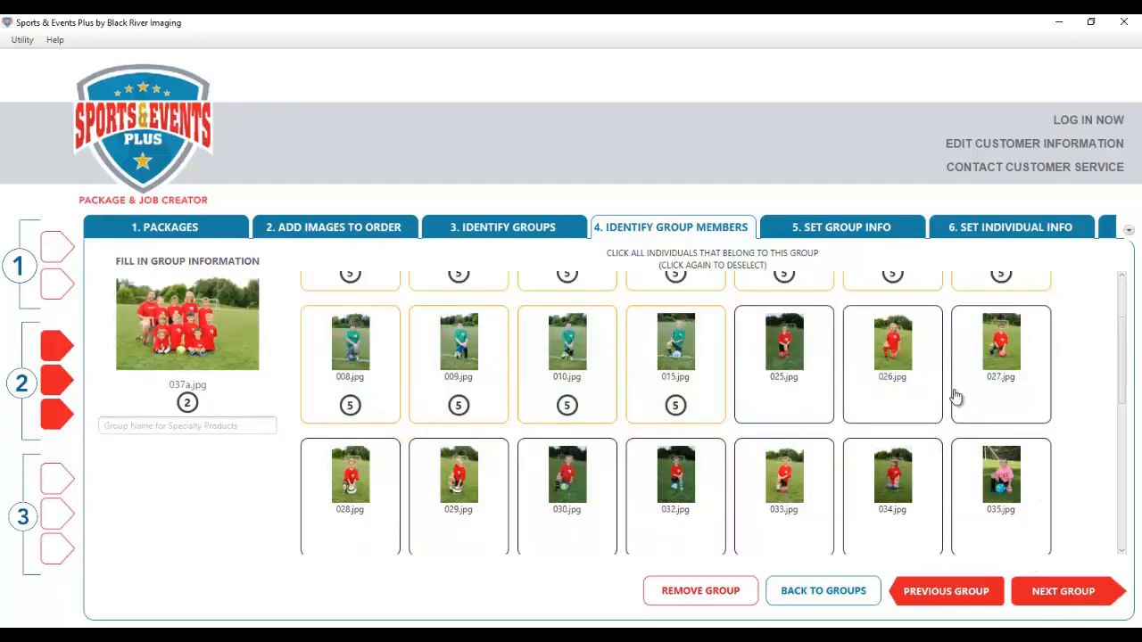
{"action": "left_click", "coordinate": [792, 350]}
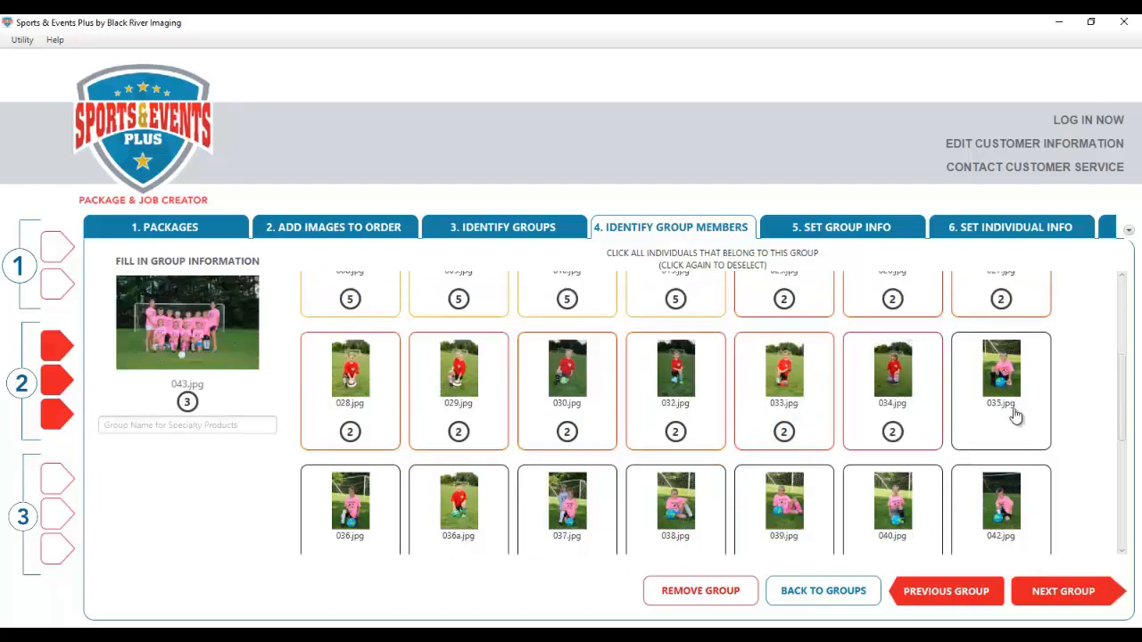
{"action": "left_click", "coordinate": [1016, 415]}
{"action": "scroll", "coordinate": [1017, 419], "scroll_direction": "down", "scroll_amount": 1}
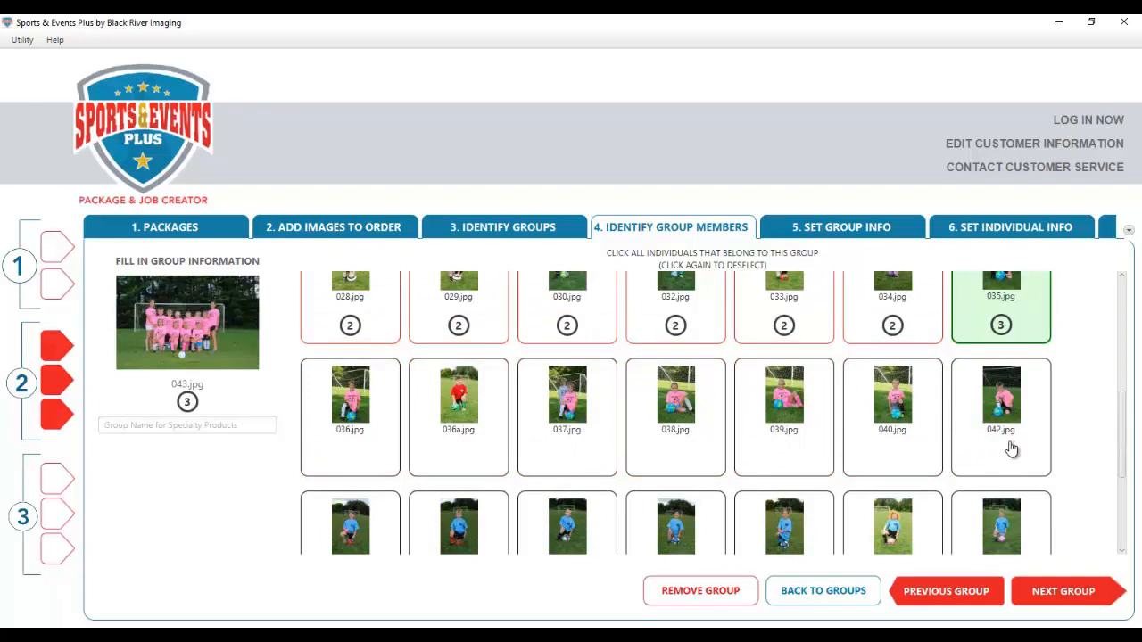
{"action": "left_click", "coordinate": [1012, 448]}
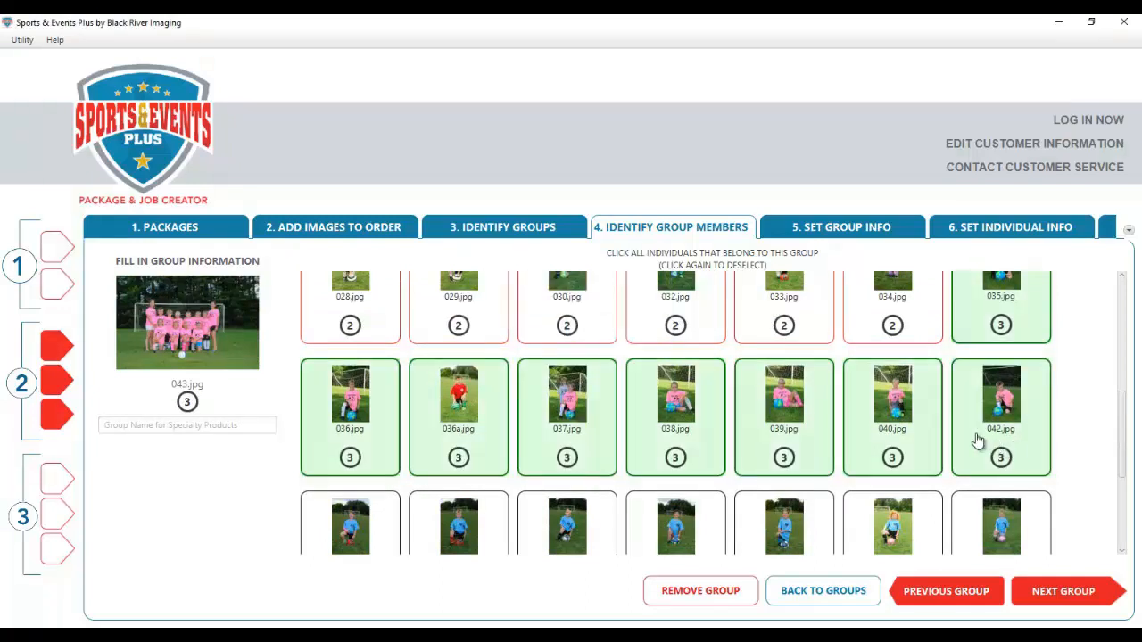
- Move 036a.jpg from the pink group into the 037a.jpg red group and finish assigning members
{"action": "left_click", "coordinate": [461, 415]}
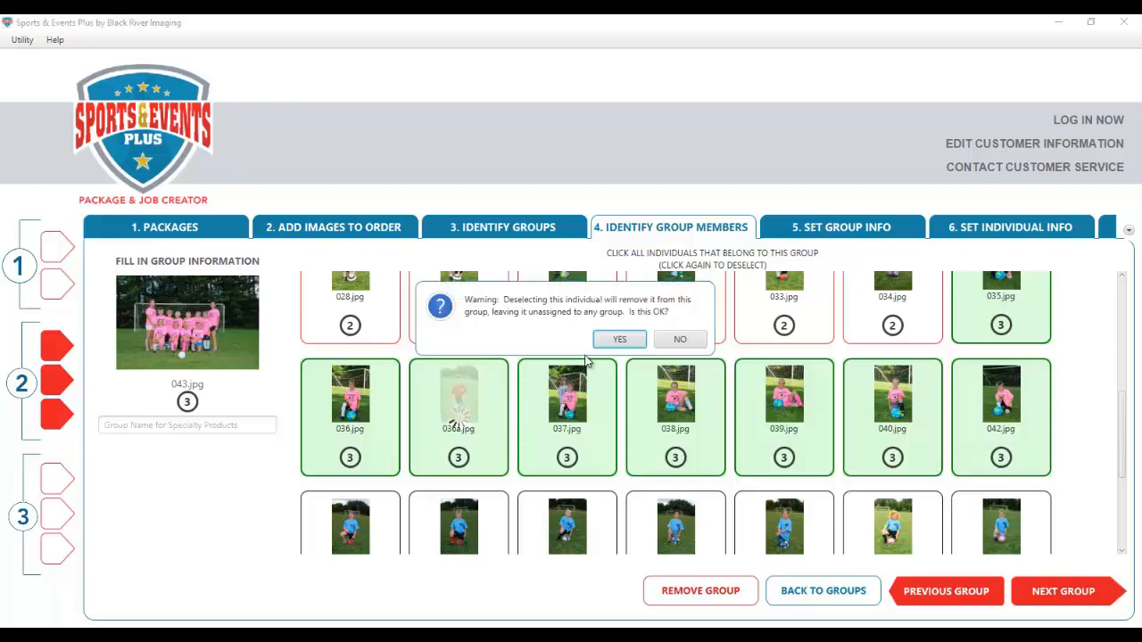
{"action": "left_click", "coordinate": [616, 338]}
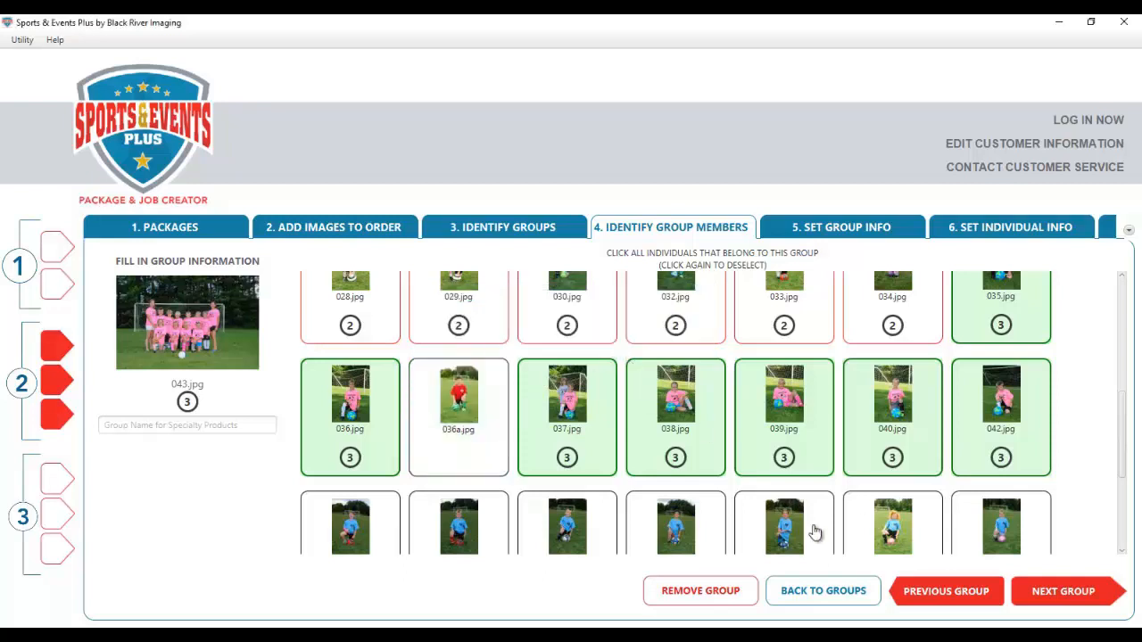
{"action": "left_click", "coordinate": [945, 607]}
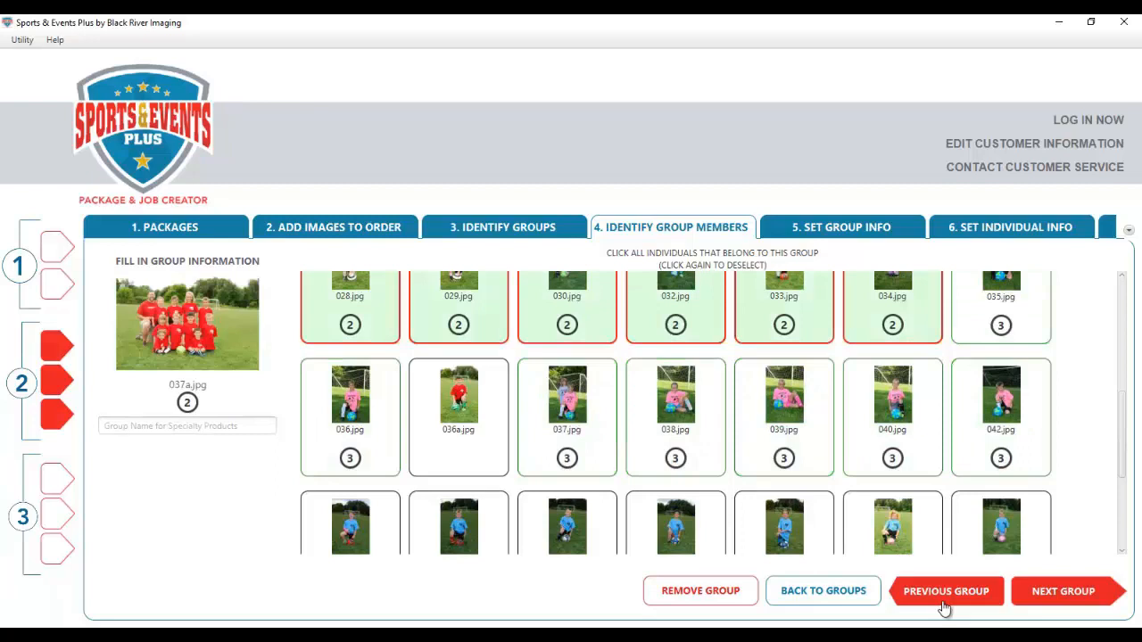
{"action": "left_click", "coordinate": [458, 432]}
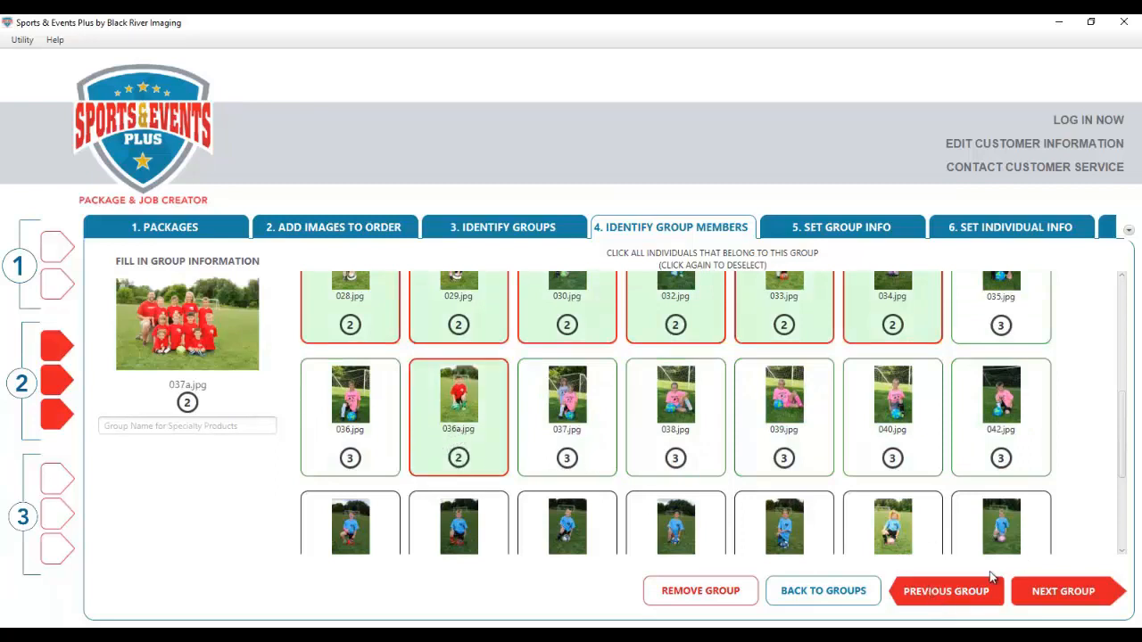
{"action": "left_click", "coordinate": [1055, 592]}
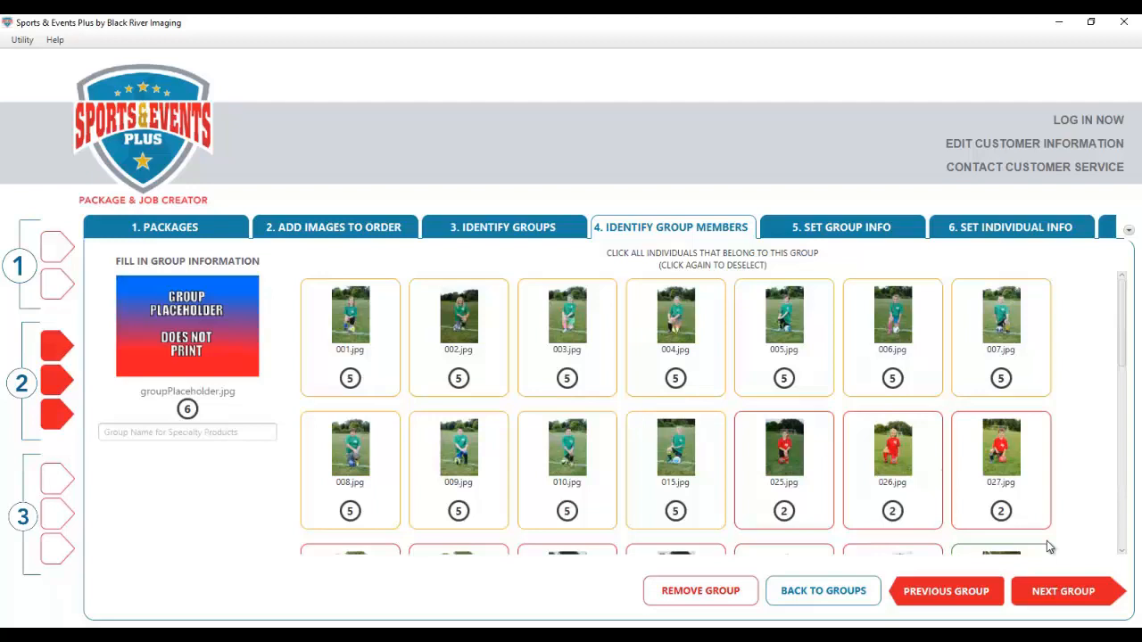
{"action": "left_click", "coordinate": [1075, 596]}
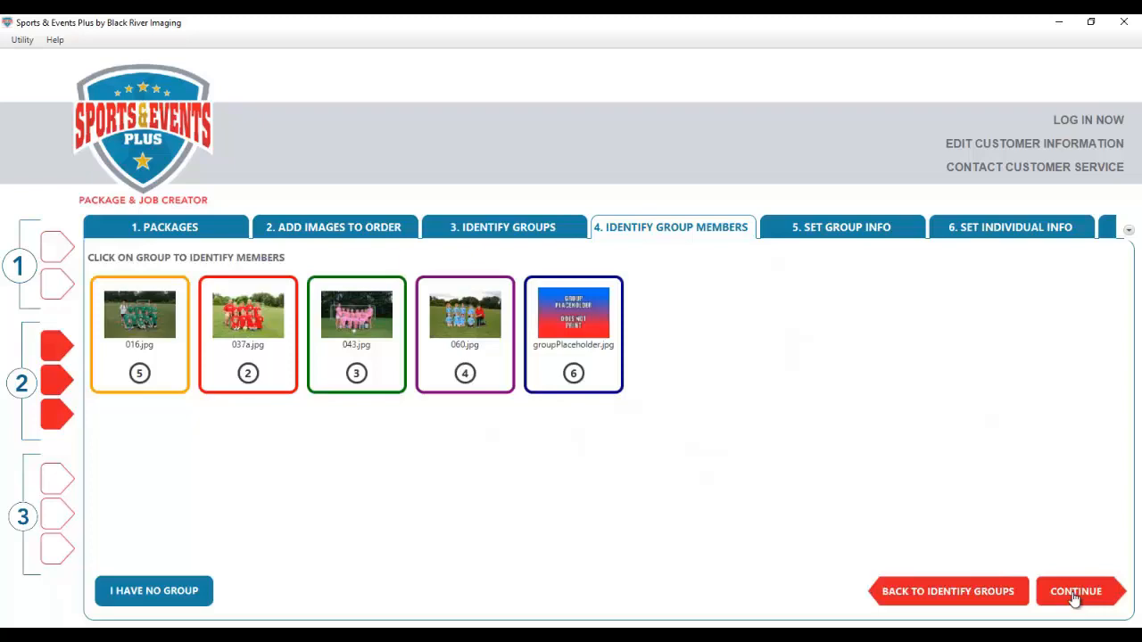
- Go to the Set Group Info step and open the 016.jpg group's information
{"action": "left_click", "coordinate": [1075, 597]}
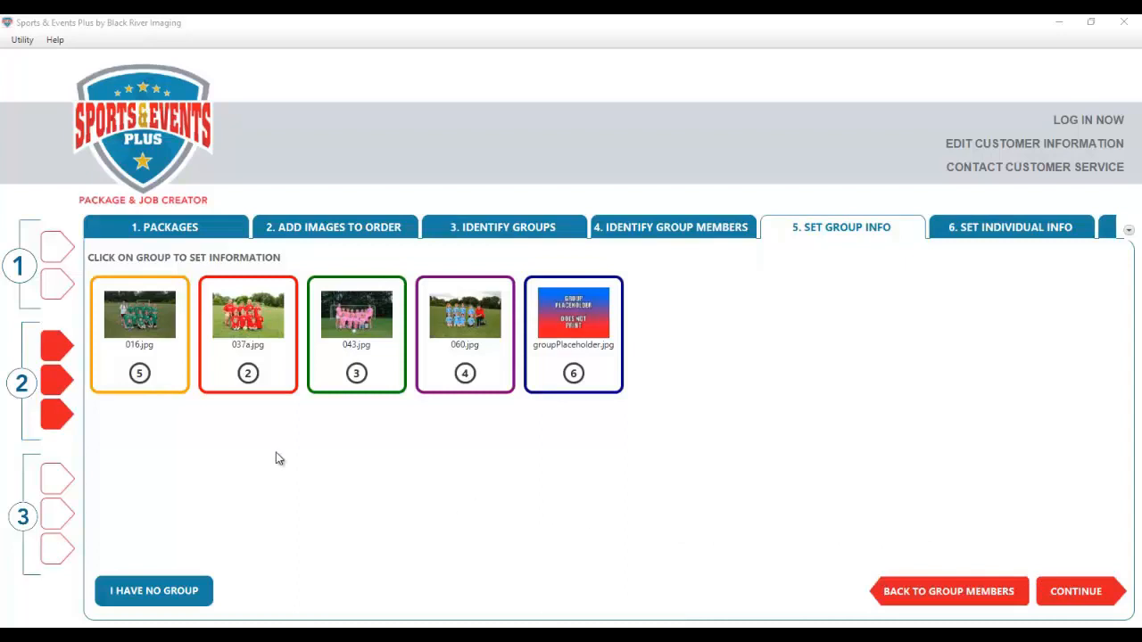
{"action": "left_click", "coordinate": [148, 366]}
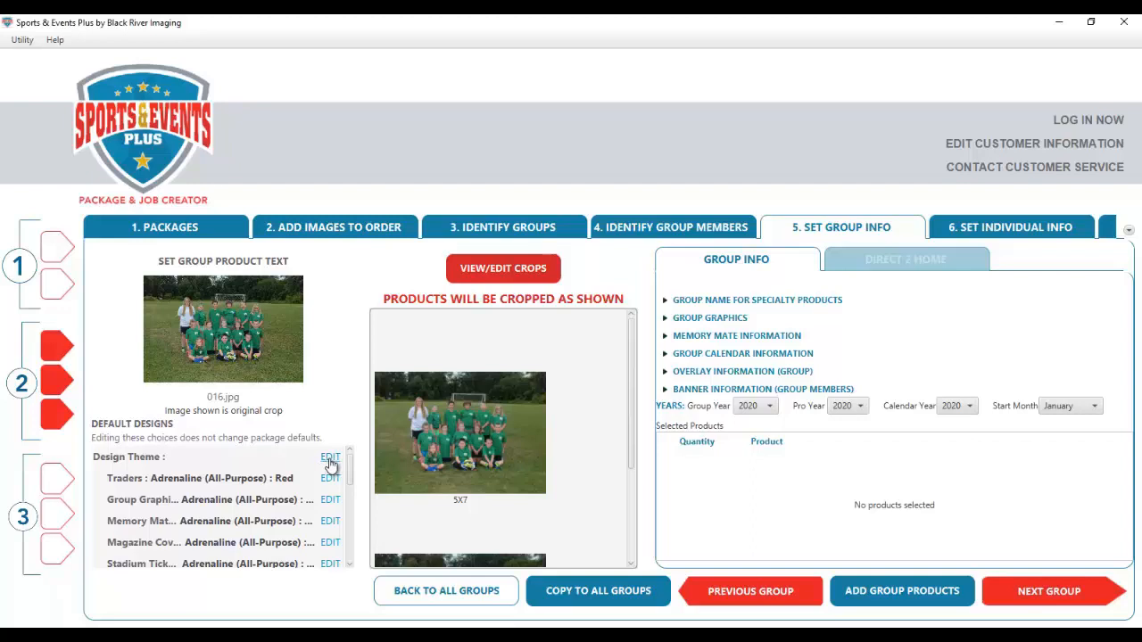
- Make Adrenaline (All-Purpose) the default design and open the custom colour picker for it
{"action": "left_click", "coordinate": [329, 458]}
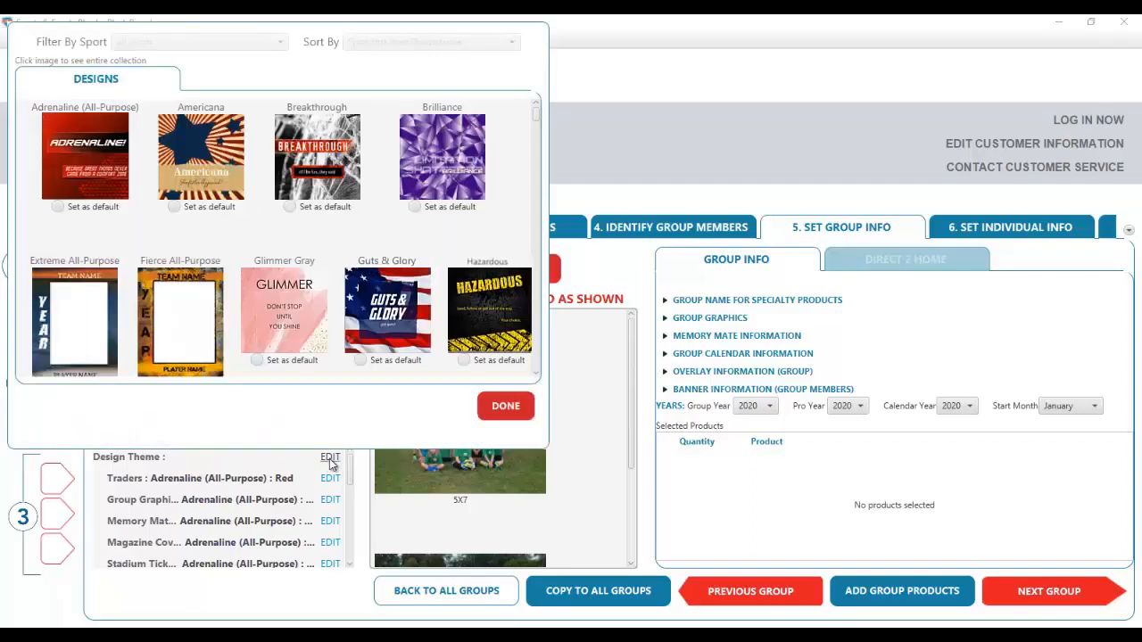
{"action": "left_click", "coordinate": [57, 206]}
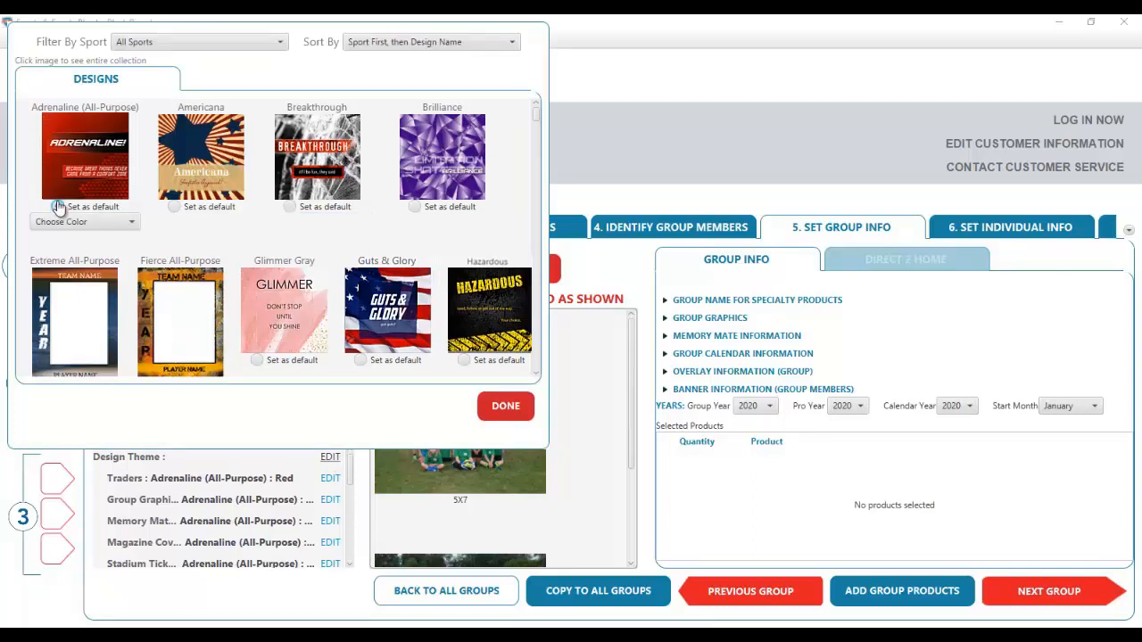
{"action": "left_click", "coordinate": [133, 223]}
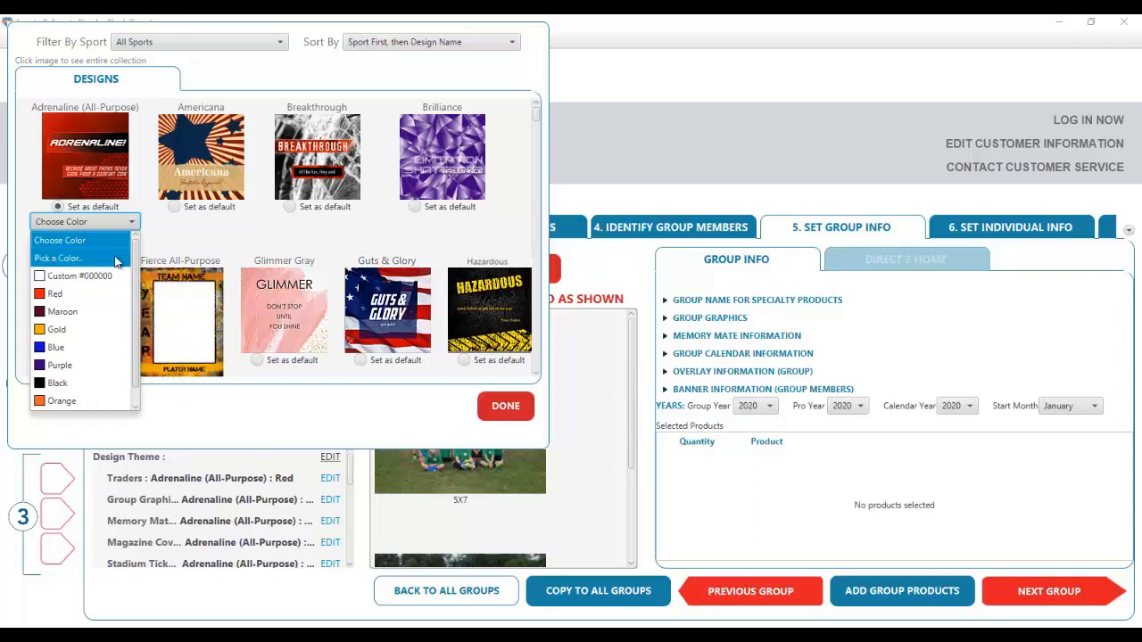
{"action": "left_click", "coordinate": [116, 259]}
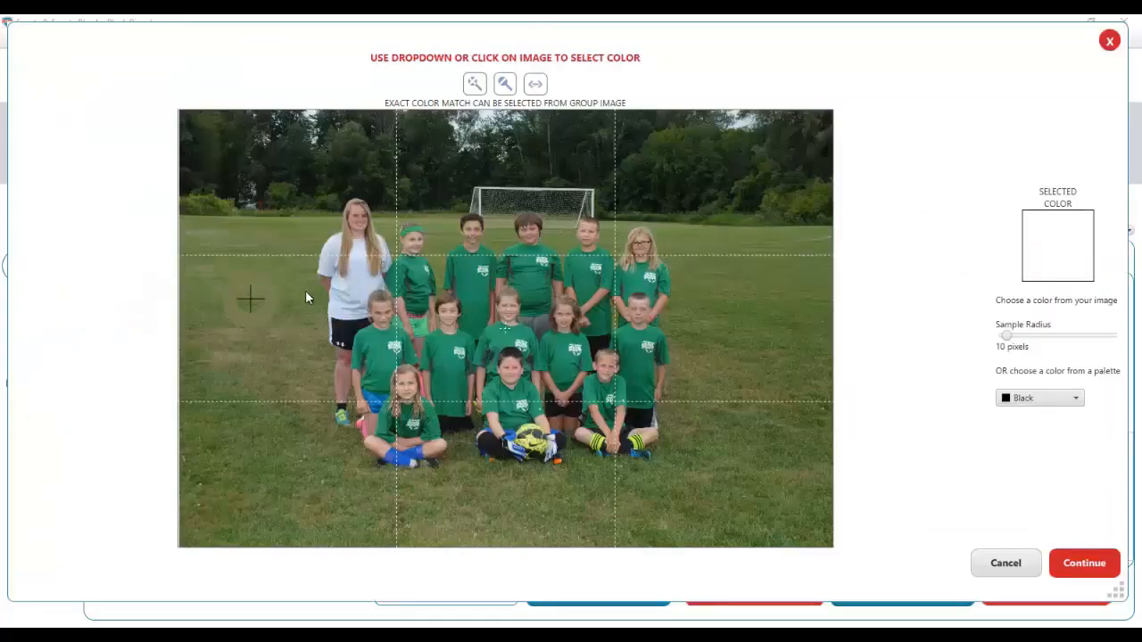
- Sample the jersey green from the team photo using a smaller sample radius
{"action": "left_click", "coordinate": [397, 292]}
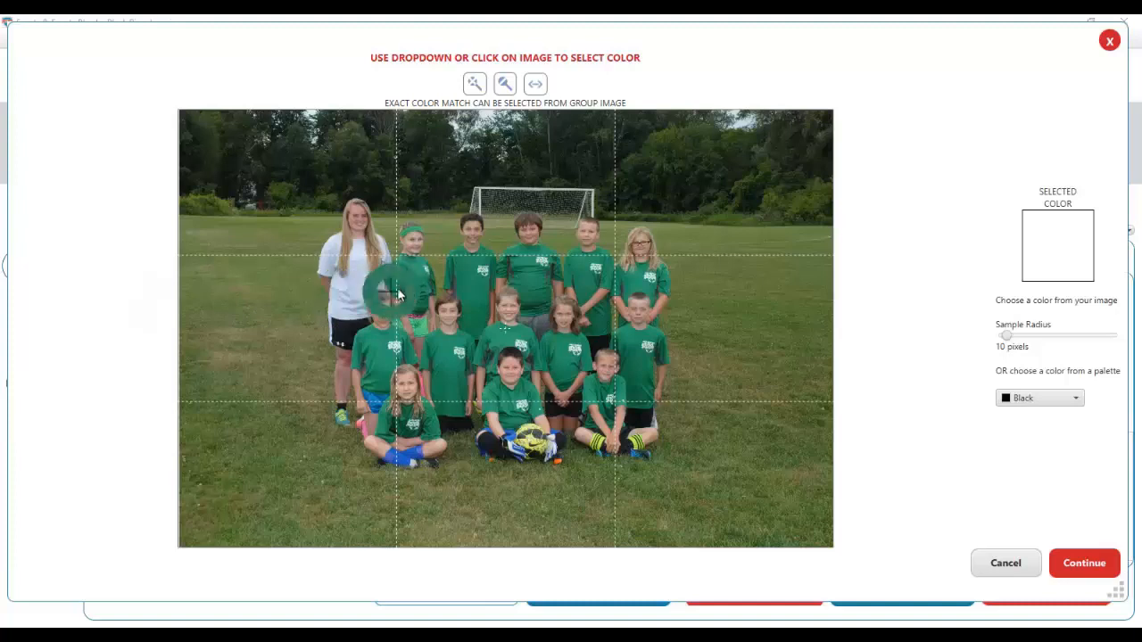
{"action": "left_click", "coordinate": [517, 257]}
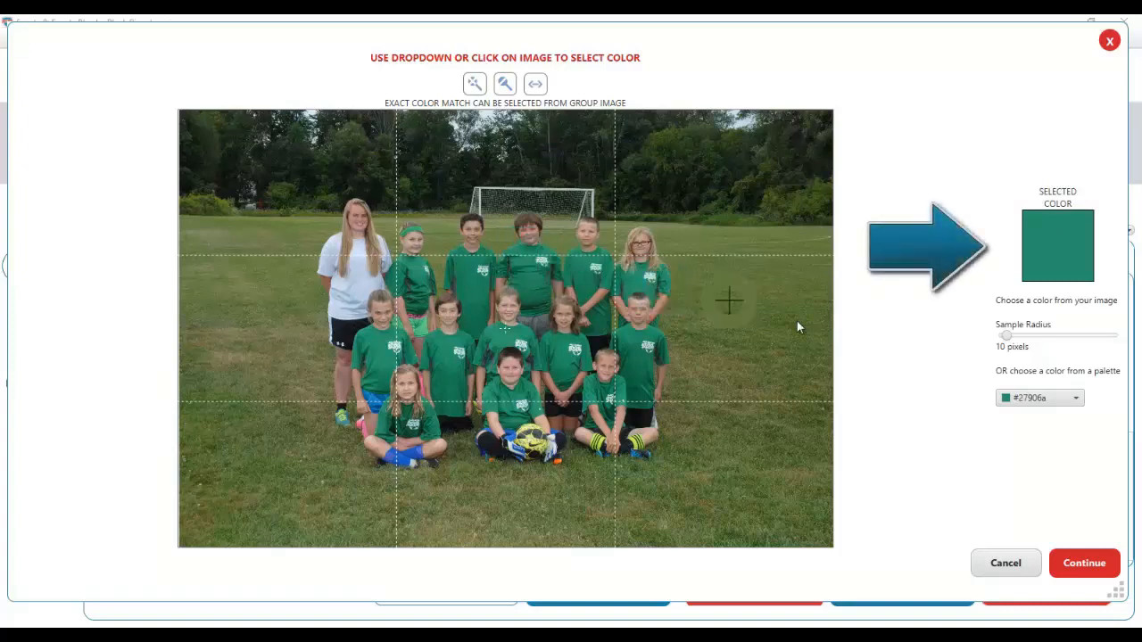
{"action": "mouse_move", "coordinate": [1006, 334]}
{"action": "left_mouse_down"}
{"action": "mouse_move", "coordinate": [1023, 333]}
{"action": "mouse_move", "coordinate": [1011, 342]}
{"action": "left_mouse_up"}
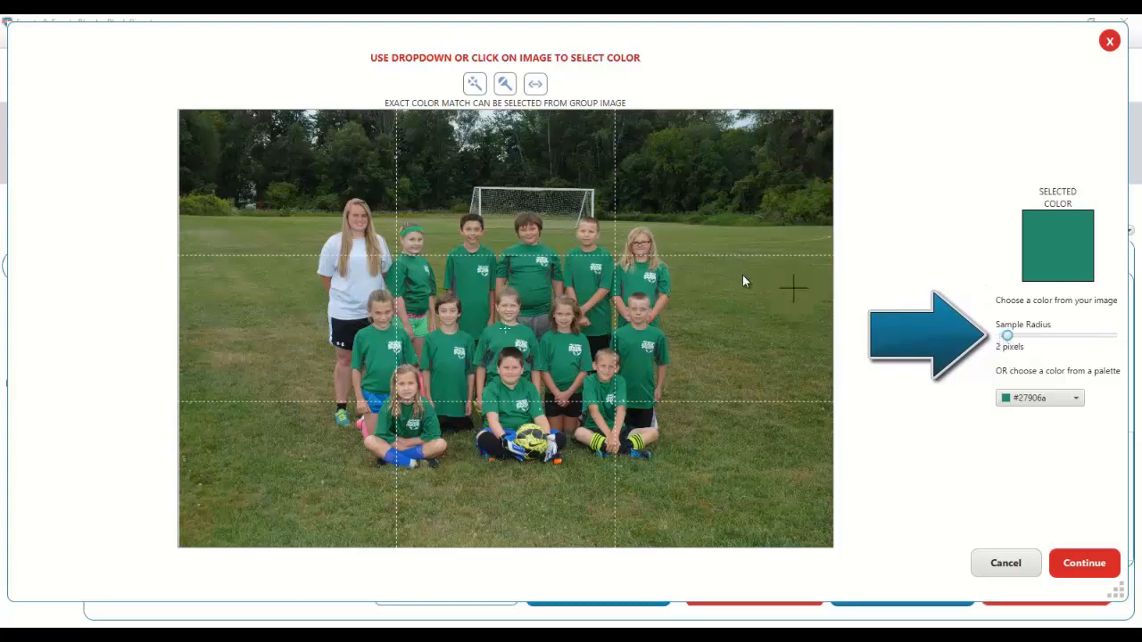
{"action": "left_click", "coordinate": [516, 260]}
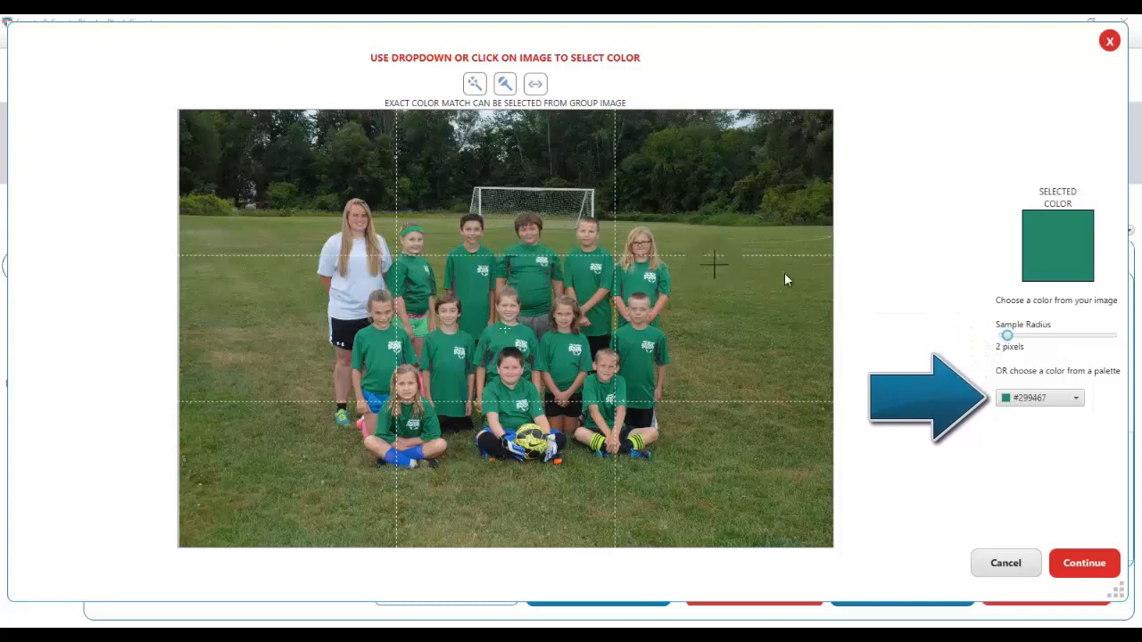
- Save the sampled green #19925F as a custom HSB colour and apply it to the Adrenaline design
{"action": "left_click", "coordinate": [1077, 400]}
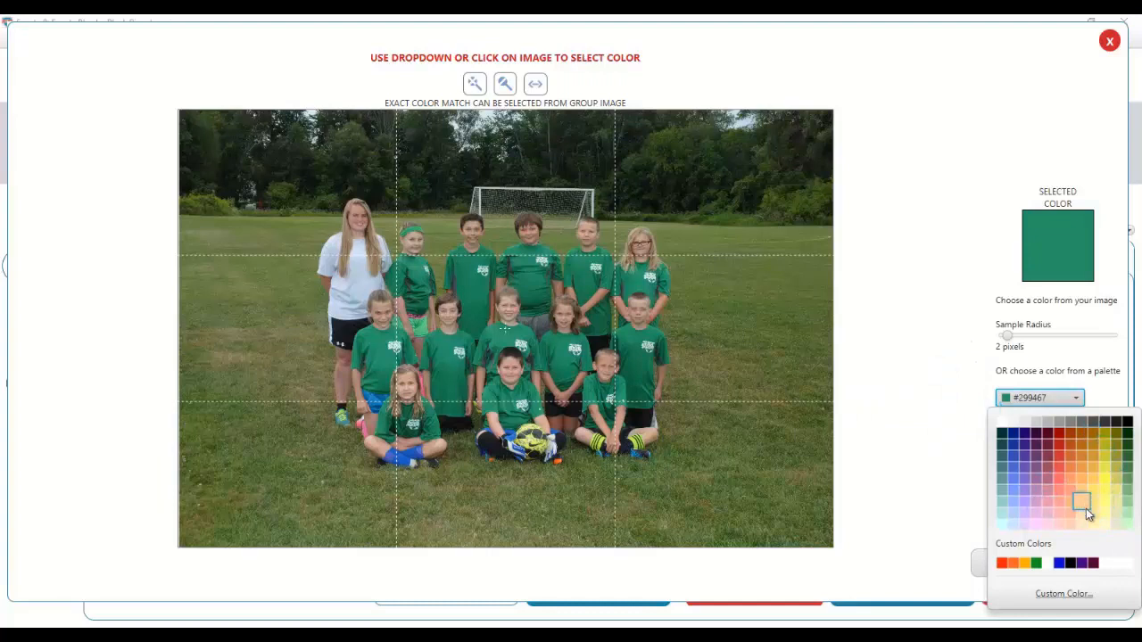
{"action": "left_click", "coordinate": [1062, 594]}
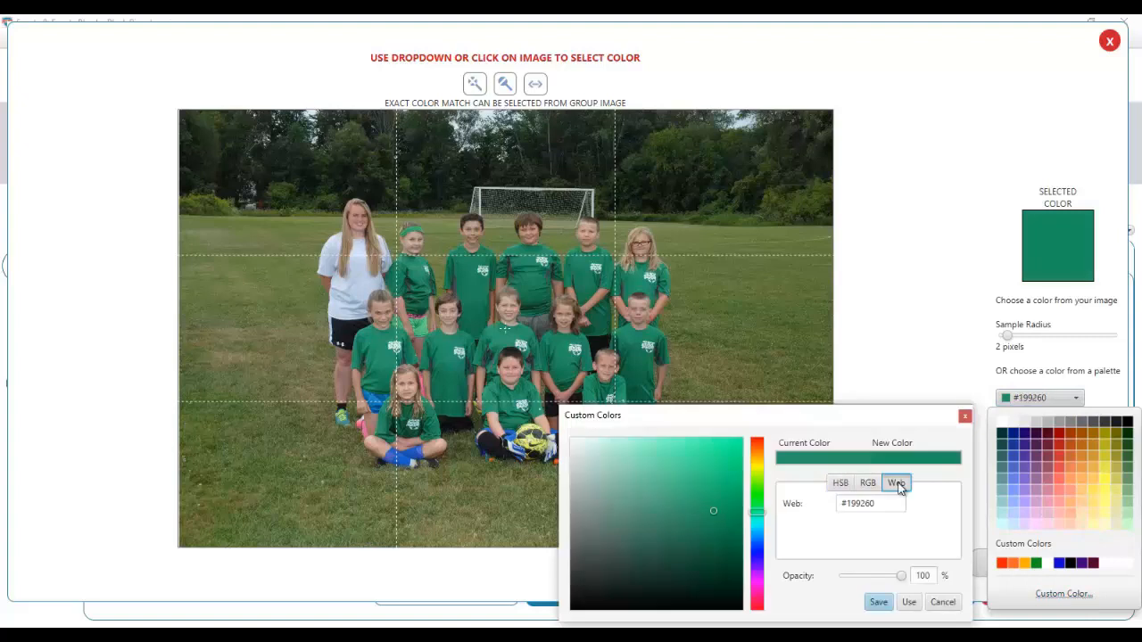
{"action": "left_click", "coordinate": [843, 485]}
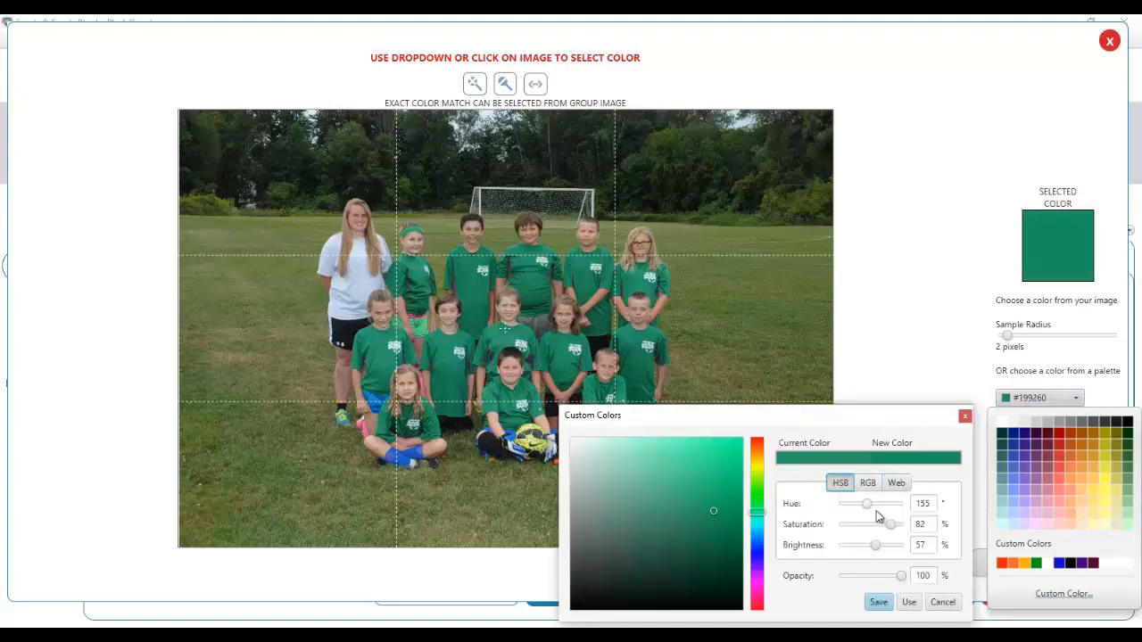
{"action": "left_click", "coordinate": [887, 610]}
{"action": "left_click", "coordinate": [910, 604]}
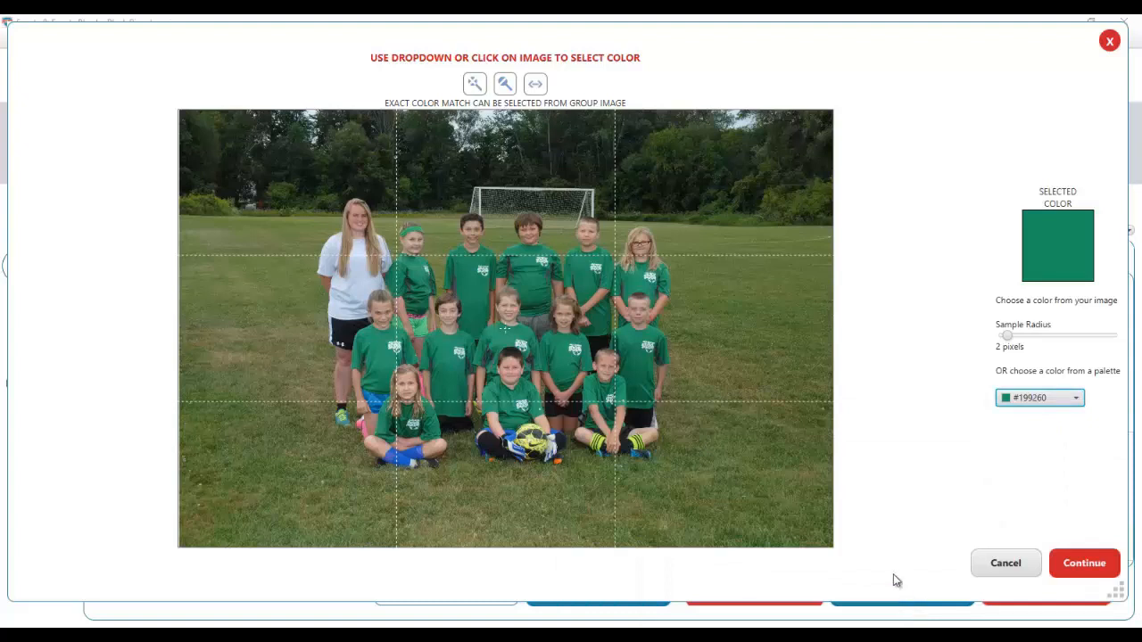
{"action": "left_click", "coordinate": [1083, 563]}
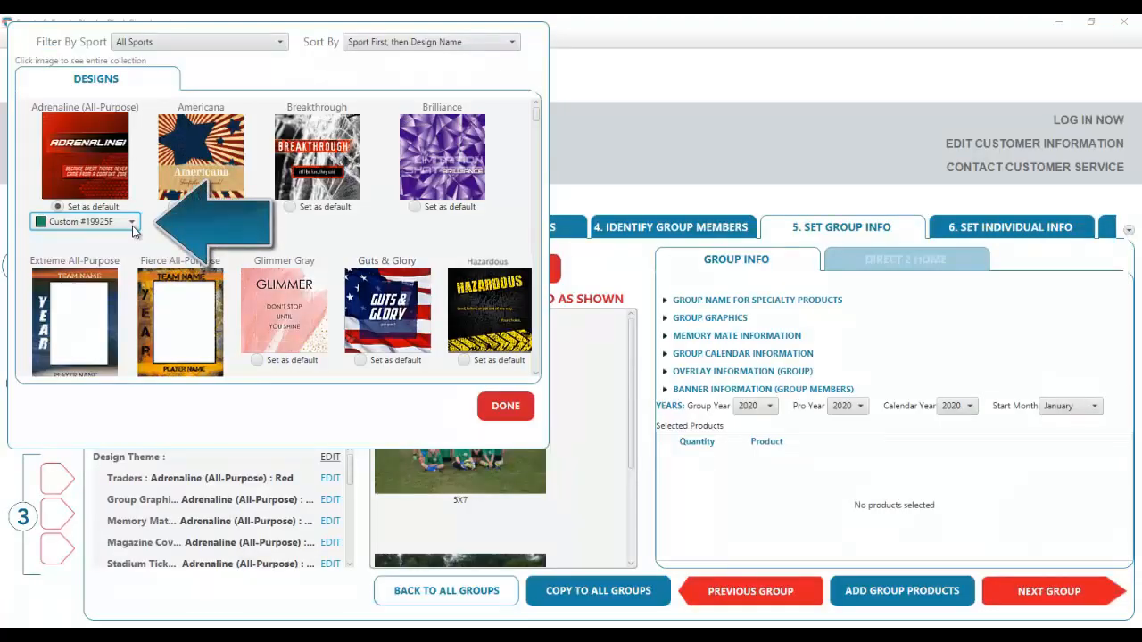
- Finish the custom green Adrenaline (All-Purpose) theme and accept replacing pro designs with it
{"action": "left_click", "coordinate": [506, 407]}
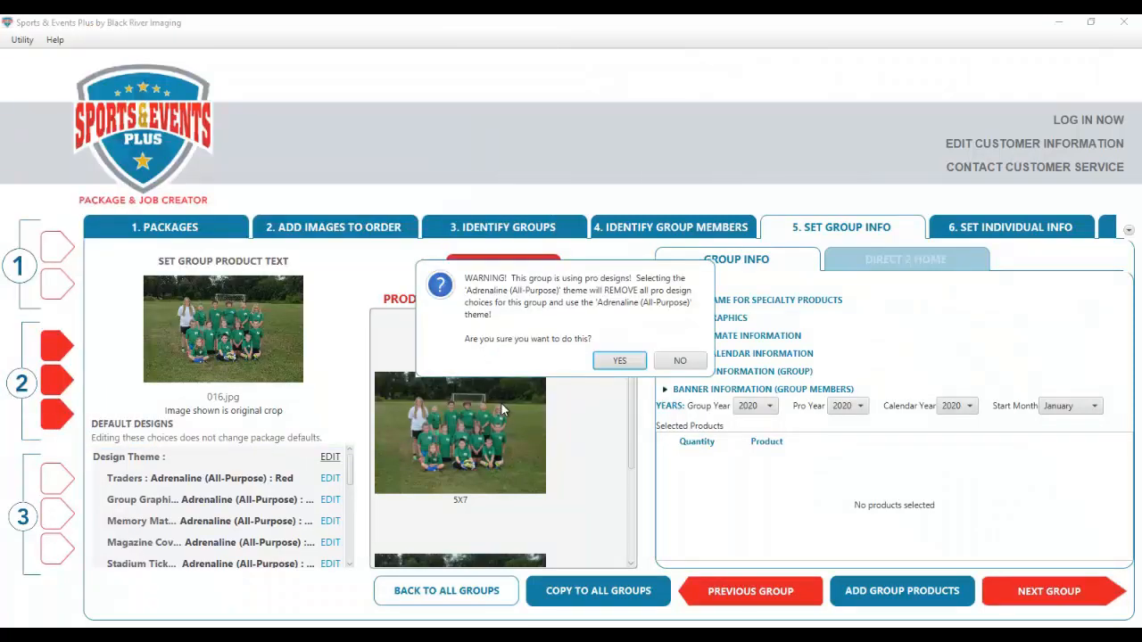
{"action": "left_click", "coordinate": [621, 364]}
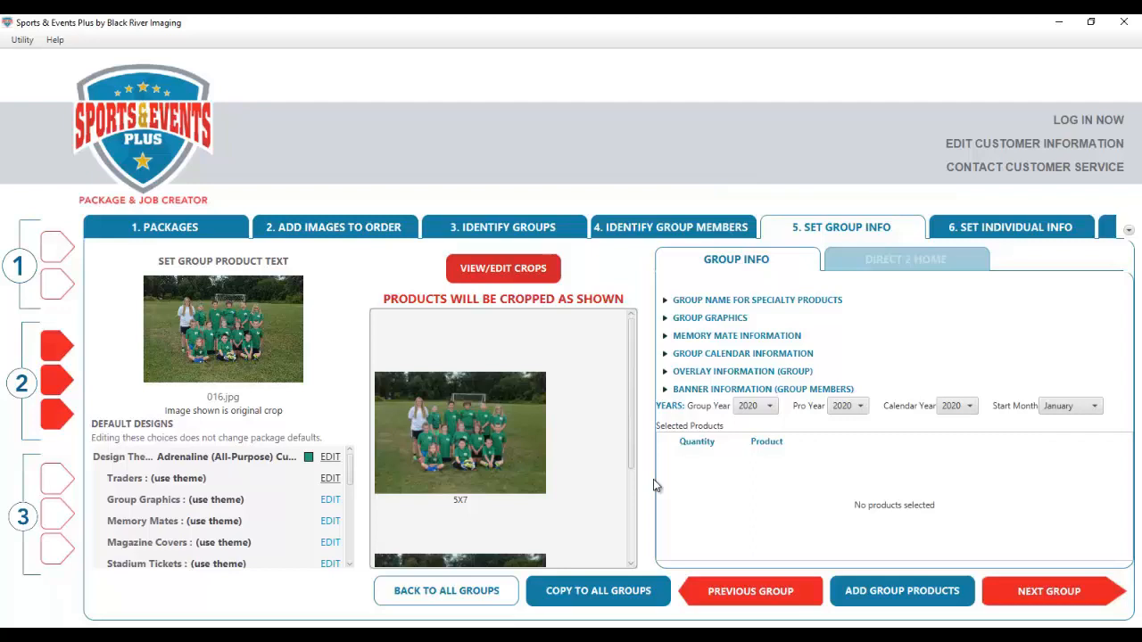
- Set the specialty-product group name to DIAMONDBACKS
{"action": "left_click", "coordinate": [665, 301]}
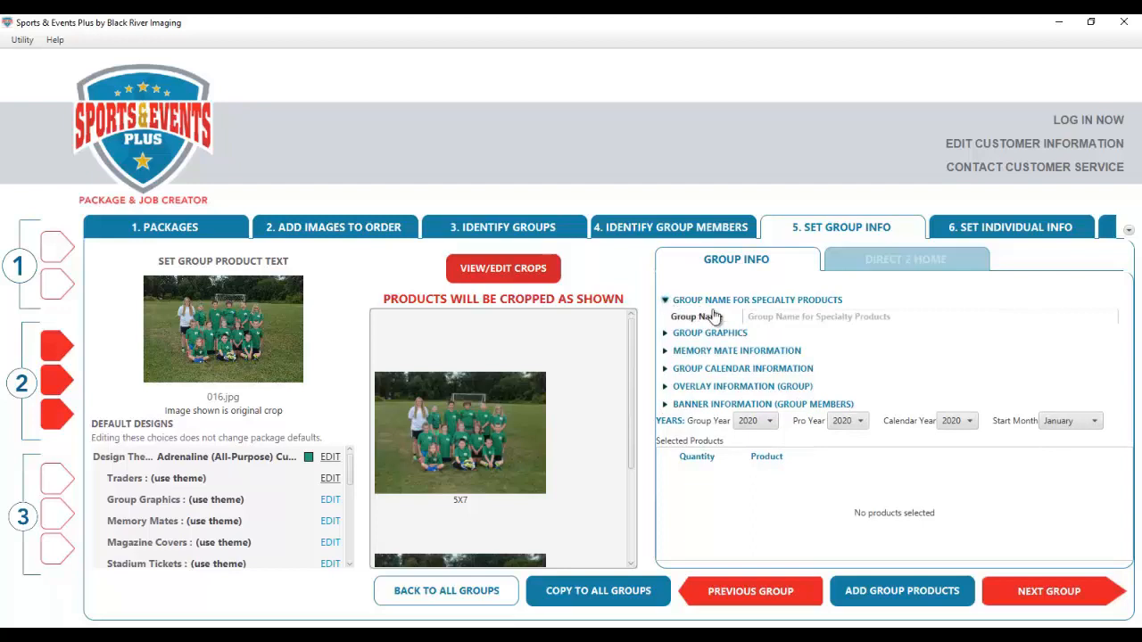
{"action": "left_click", "coordinate": [766, 322]}
{"action": "type", "text": "DIAMONDBACKS"}
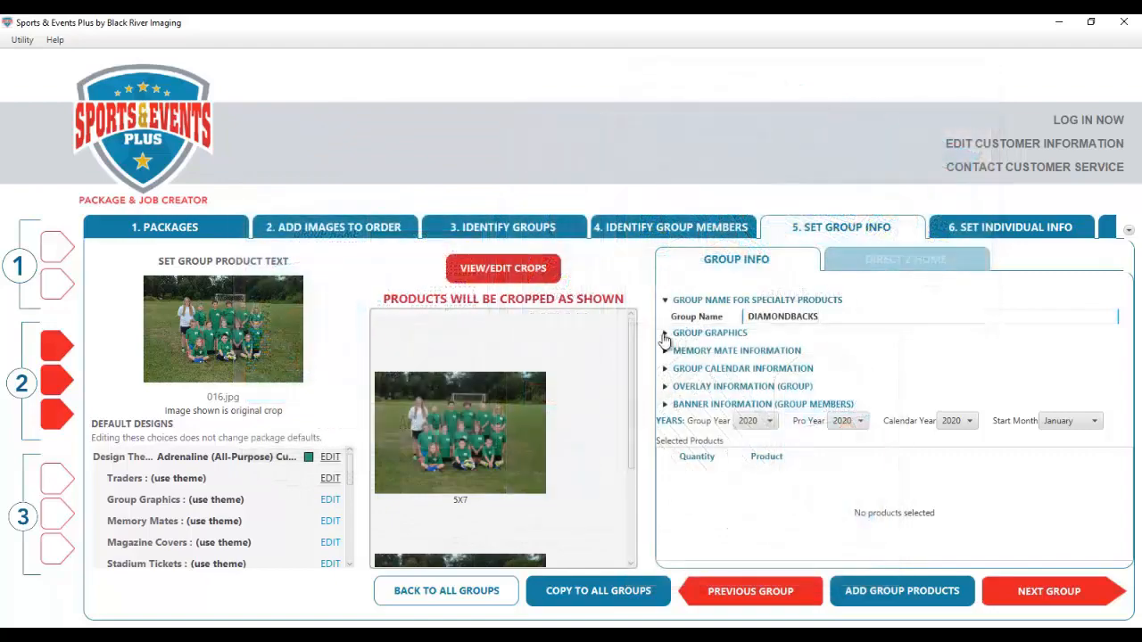
- Fill the memory mate lines: DIAMONDBACKS, CITY SOCCER LEAGUE, 4-7 YEAR OLDS, the coach's name, SPARTA, MO
{"action": "left_click", "coordinate": [665, 335]}
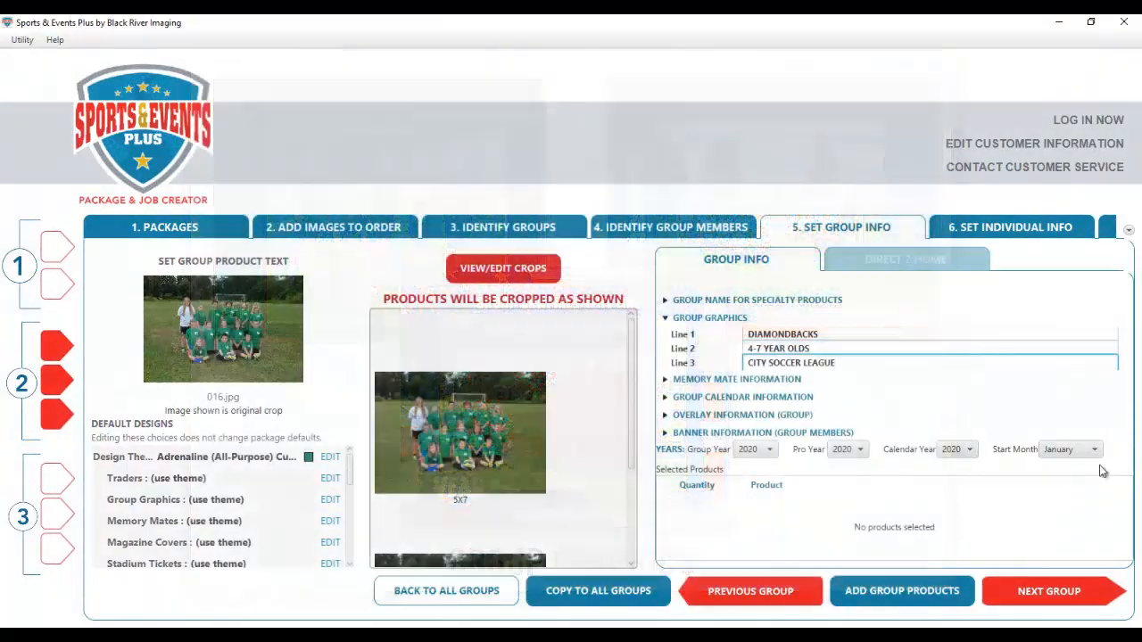
{"action": "left_click", "coordinate": [734, 389]}
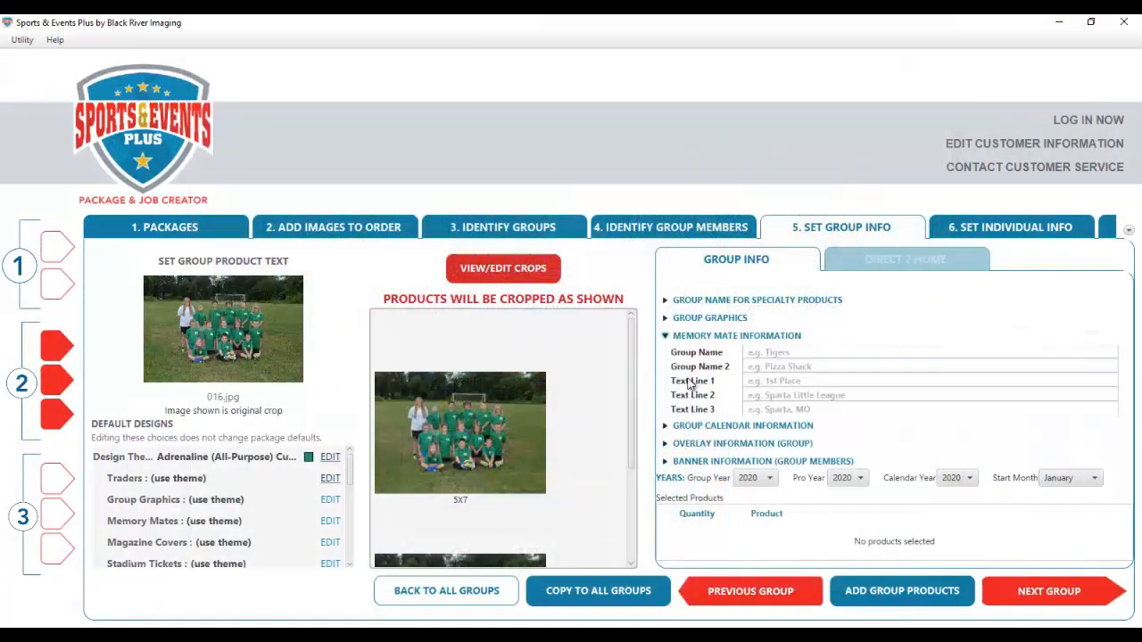
{"action": "left_click", "coordinate": [807, 352]}
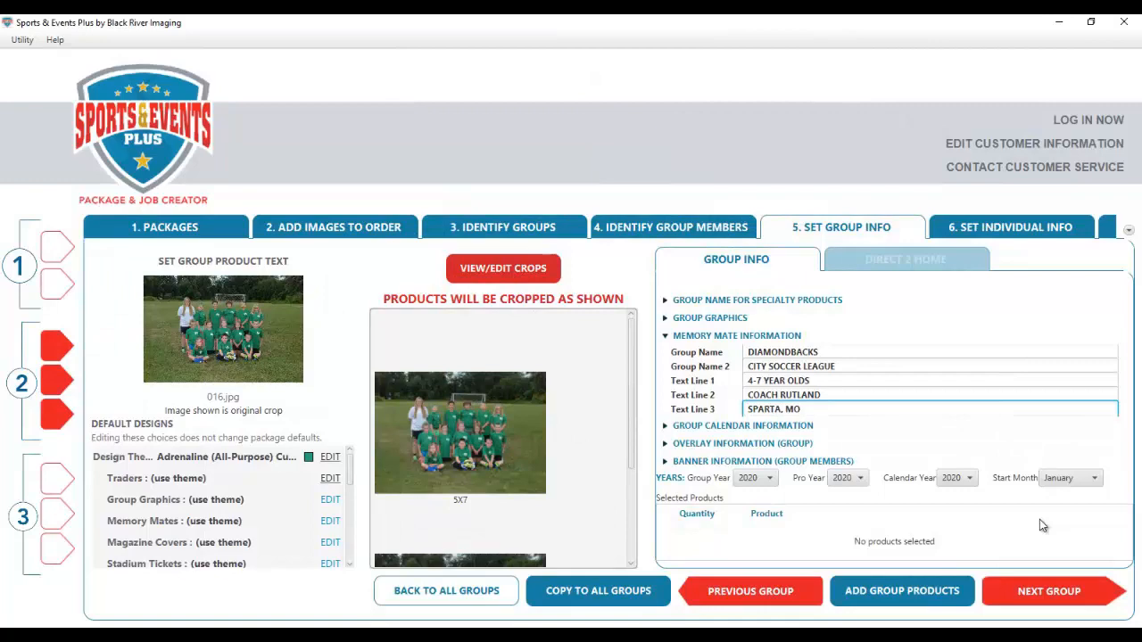
{"action": "left_click", "coordinate": [705, 426]}
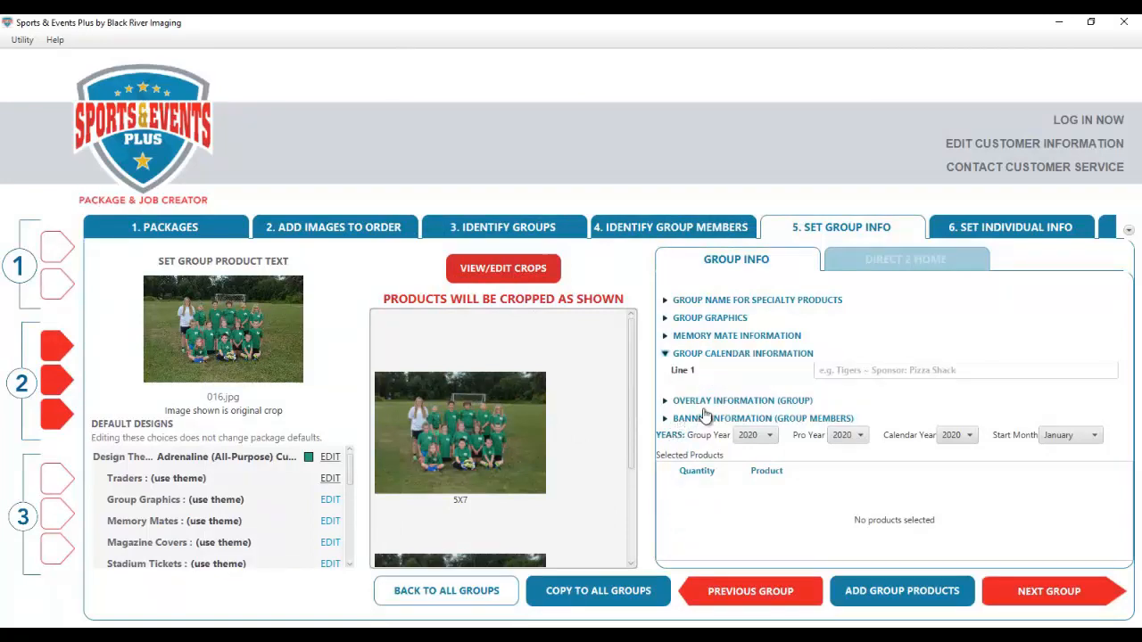
- Set calendar line CITY SOCCER ~ DIAMONDBACKS and overlay DIAMONDBACKS / CITY SOCCER LEAGUE in black Museo_Slab, white background, green stroke
{"action": "left_click", "coordinate": [844, 371]}
{"action": "type", "text": "CITY SOCCER ~ DIAMONDBACKS"}
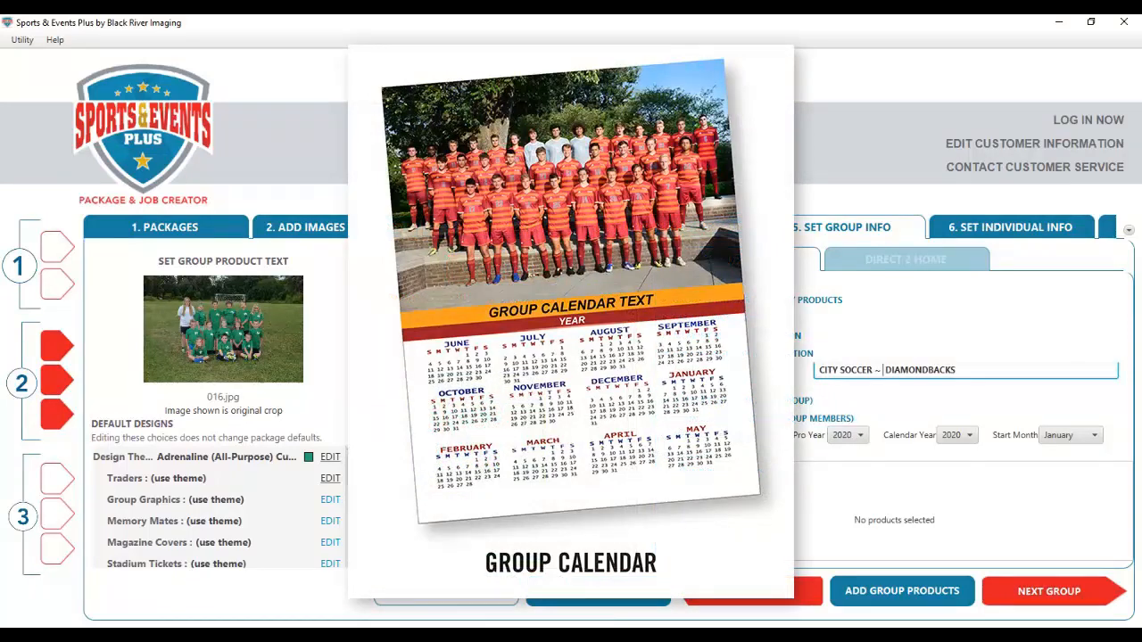
{"action": "left_click", "coordinate": [772, 404]}
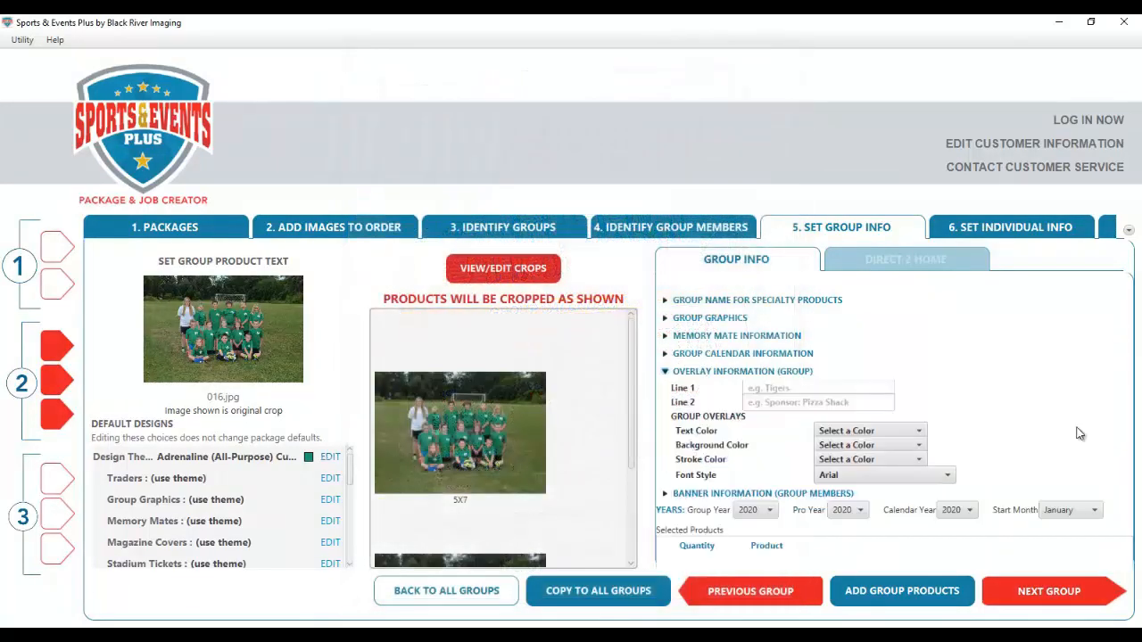
{"action": "left_click", "coordinate": [799, 388]}
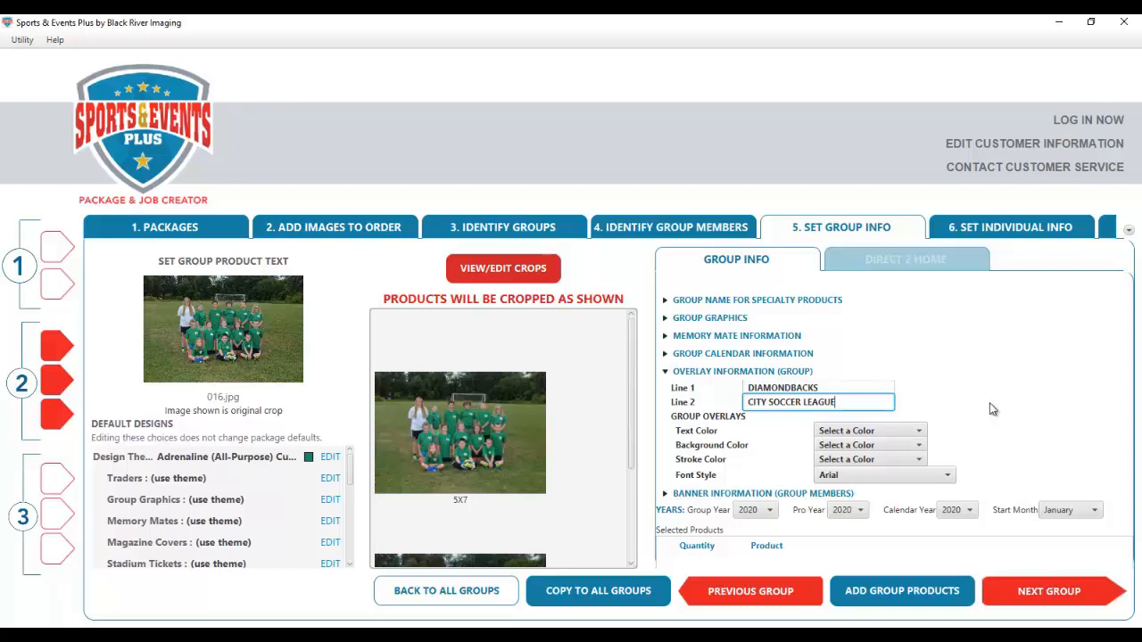
{"action": "left_click", "coordinate": [919, 434]}
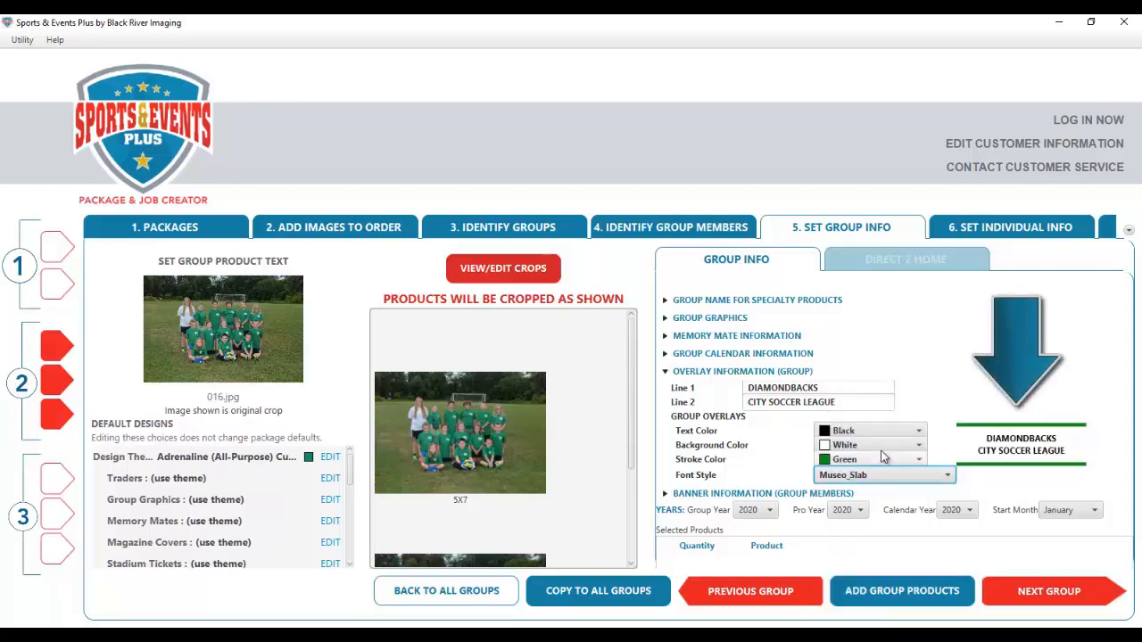
{"action": "left_click", "coordinate": [664, 493]}
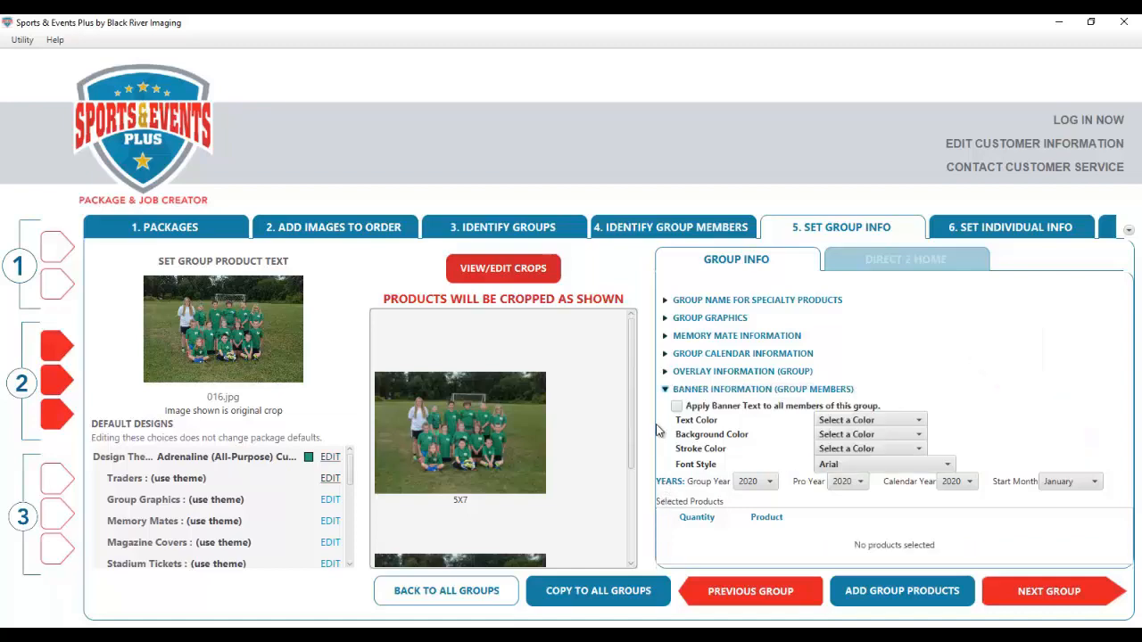
- Apply banner text to all members in white Museo_Slab on green with black stroke
{"action": "left_click", "coordinate": [676, 407]}
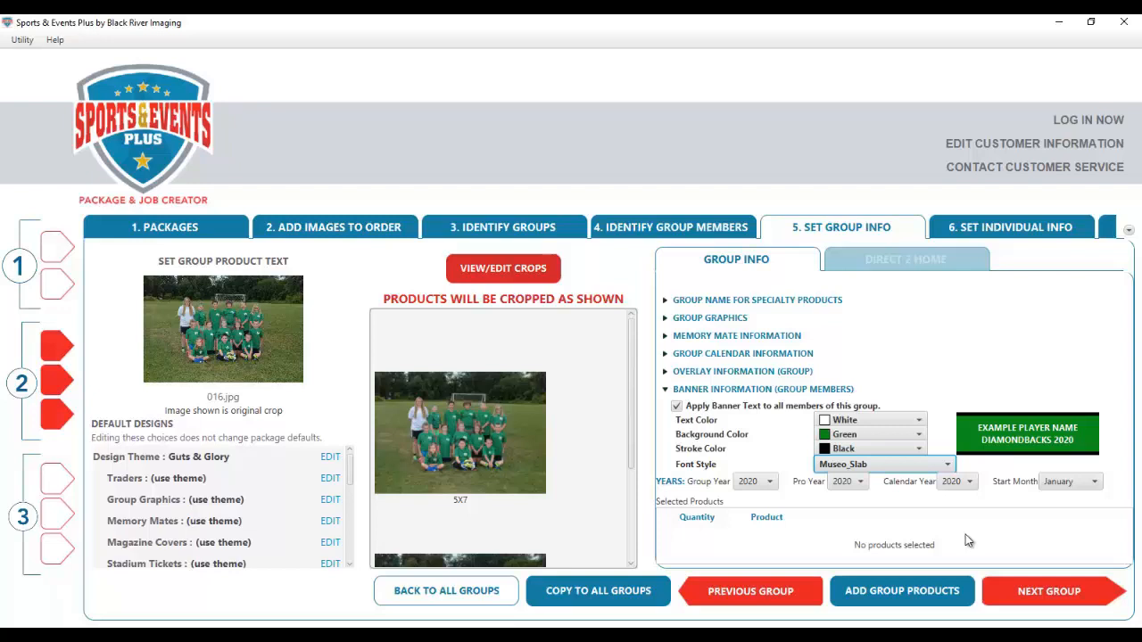
{"action": "left_click", "coordinate": [668, 389]}
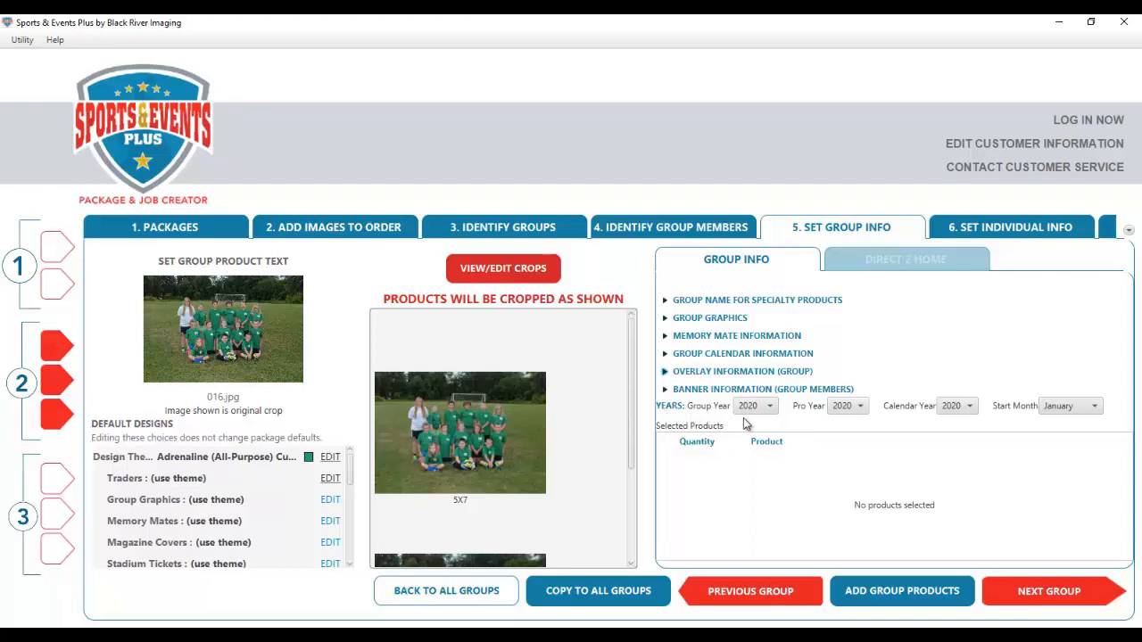
- Set Group and Pro Year to 2019, keep Calendar Year 2020, and start the calendar in May
{"action": "left_click", "coordinate": [773, 412]}
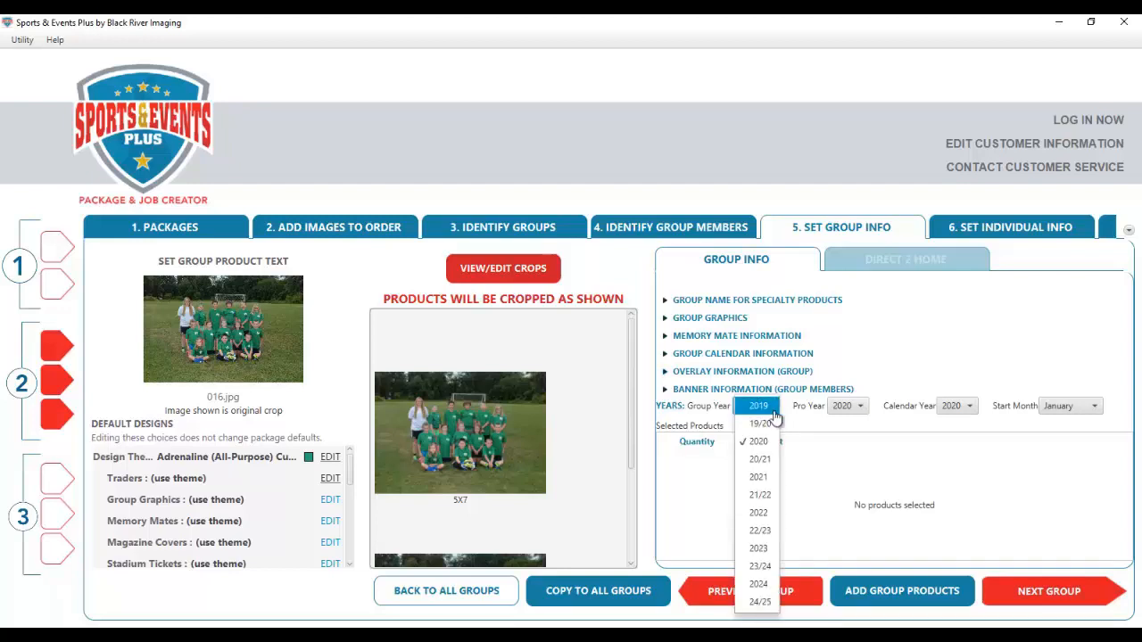
{"action": "left_click", "coordinate": [772, 409]}
{"action": "left_click", "coordinate": [858, 406]}
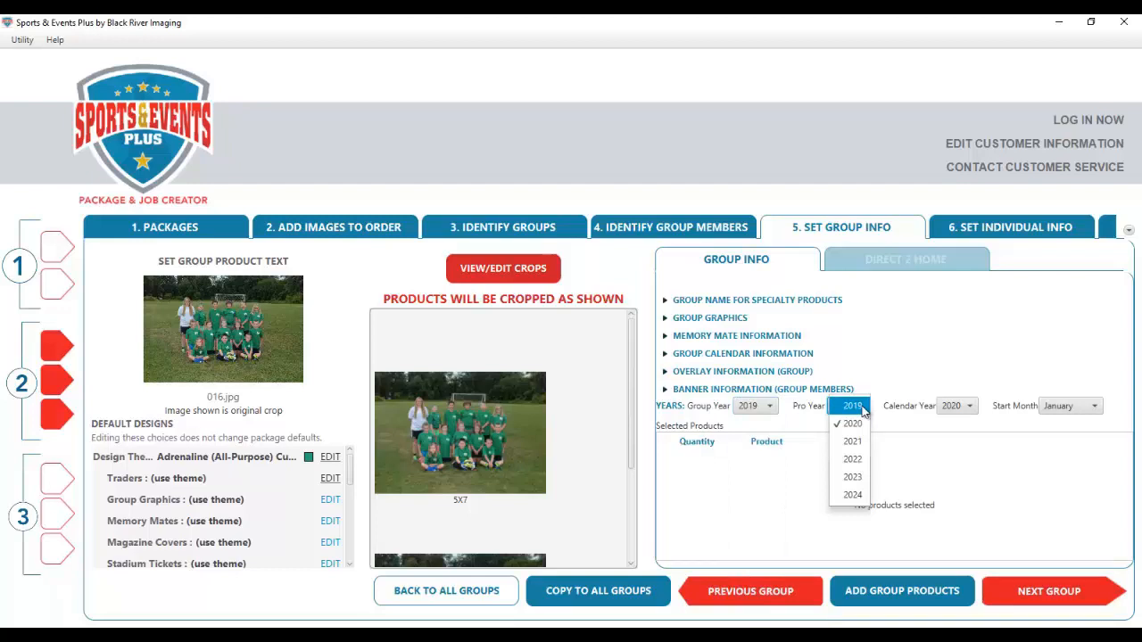
{"action": "left_click", "coordinate": [862, 408]}
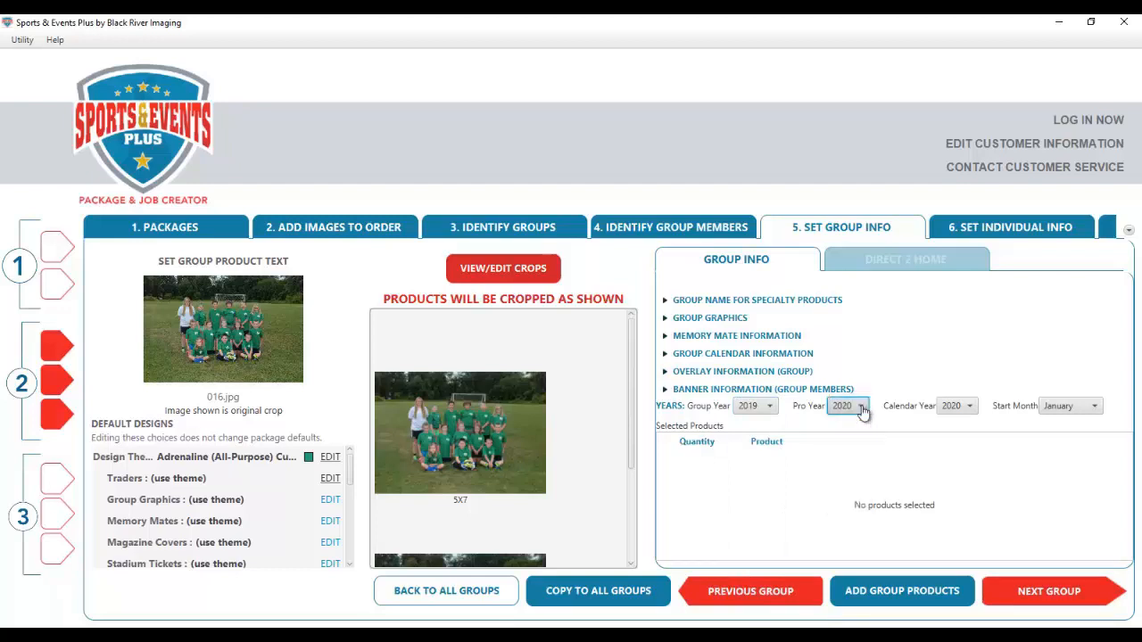
{"action": "left_click", "coordinate": [970, 407]}
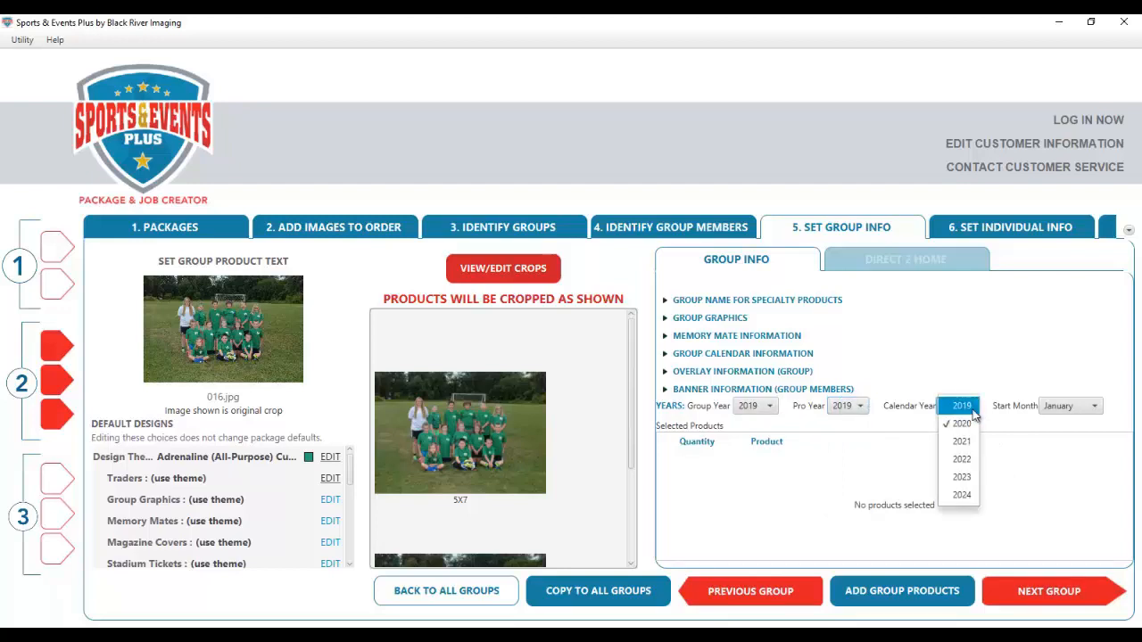
{"action": "left_click", "coordinate": [1015, 458]}
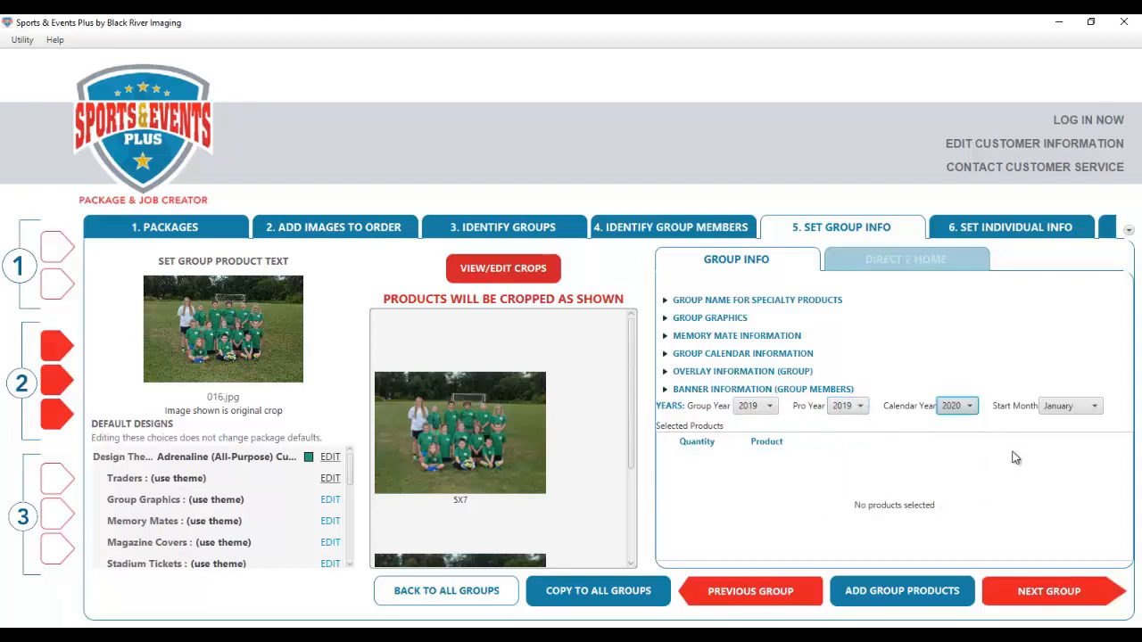
{"action": "left_click", "coordinate": [1097, 409]}
{"action": "left_click", "coordinate": [1081, 470]}
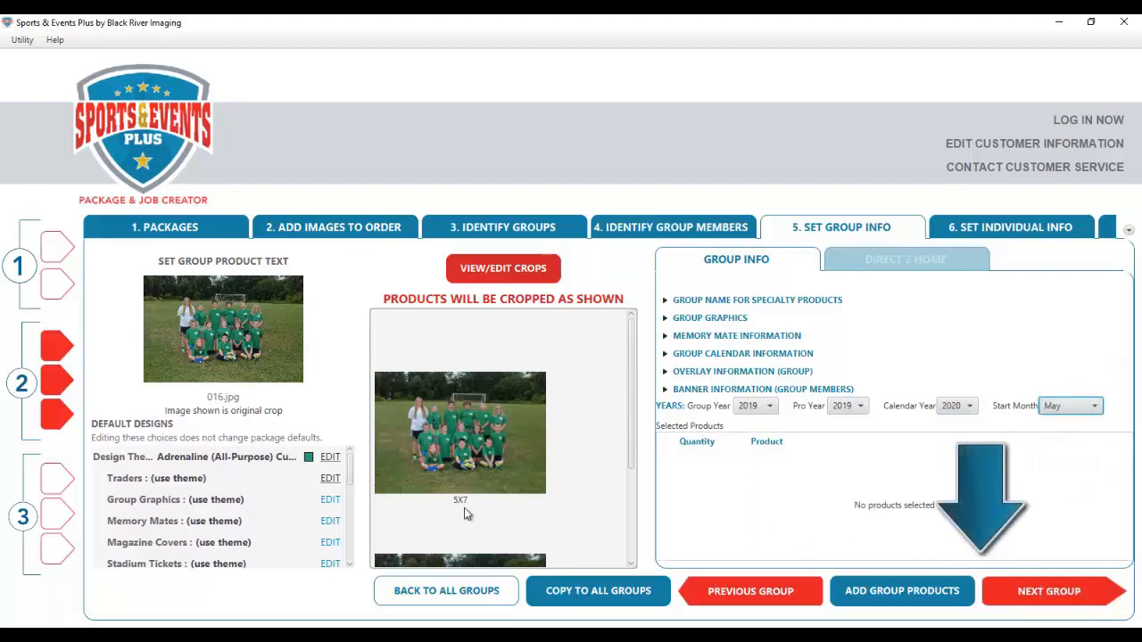
{"action": "left_click", "coordinate": [451, 592]}
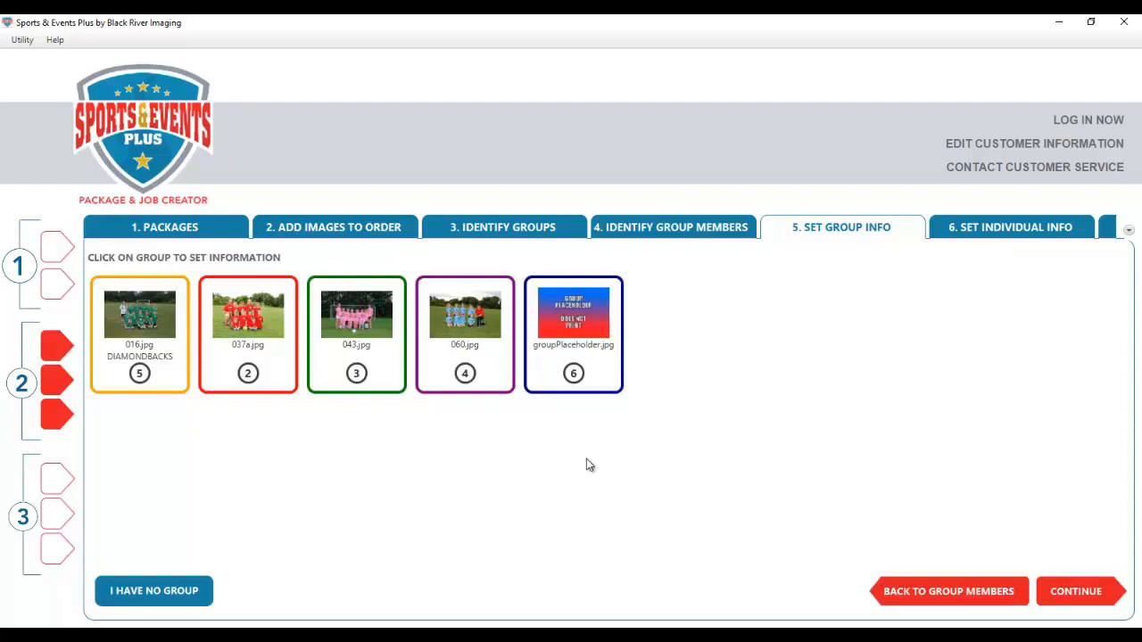
{"action": "left_click", "coordinate": [171, 389]}
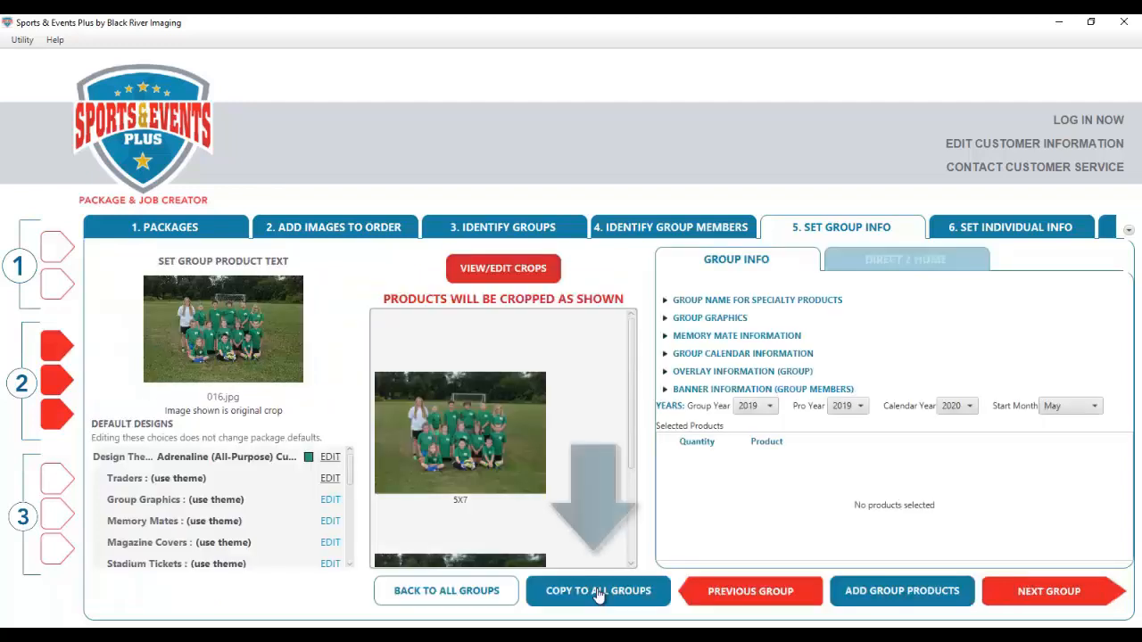
{"action": "left_click", "coordinate": [598, 595]}
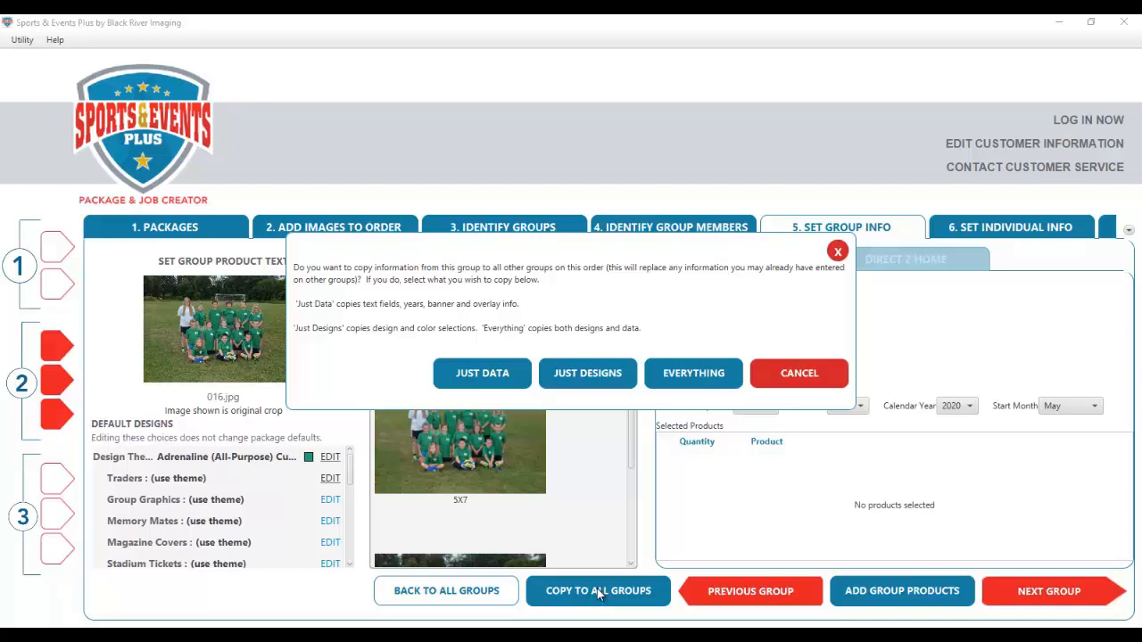
{"action": "left_click", "coordinate": [799, 374]}
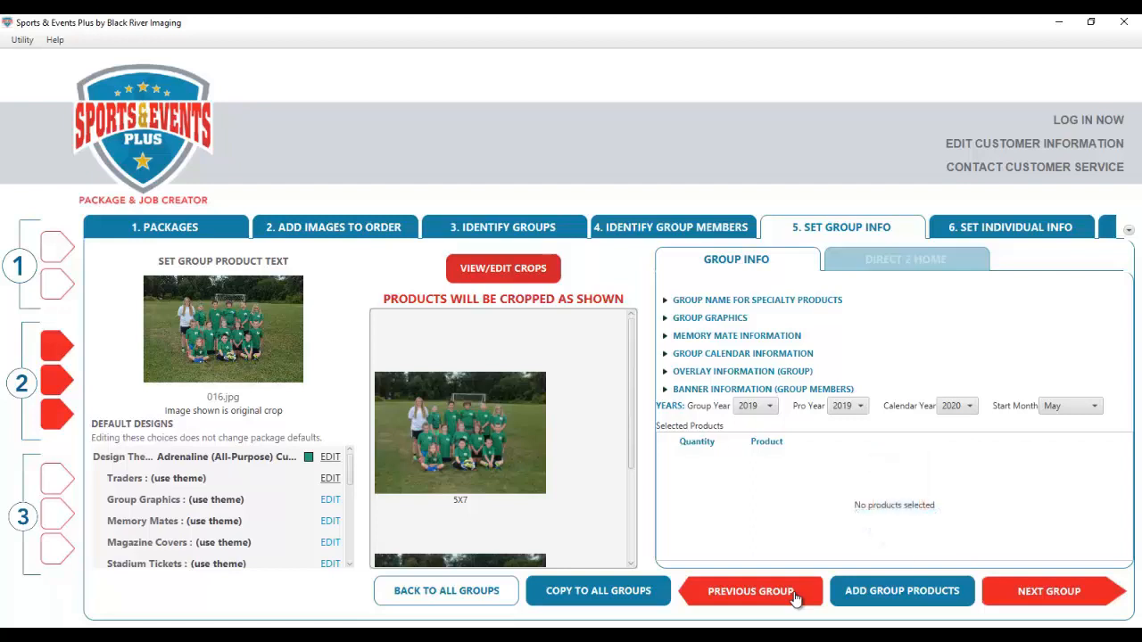
- Add the GROUP 5X7 print to the first group, then remove it again
{"action": "left_click", "coordinate": [911, 596]}
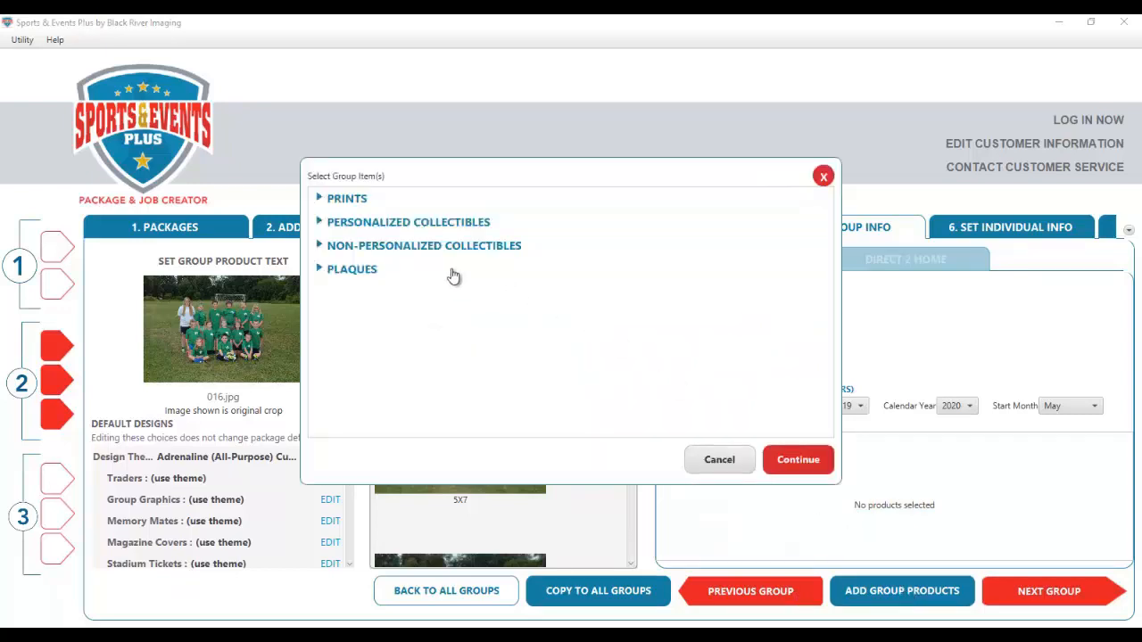
{"action": "left_click", "coordinate": [335, 201]}
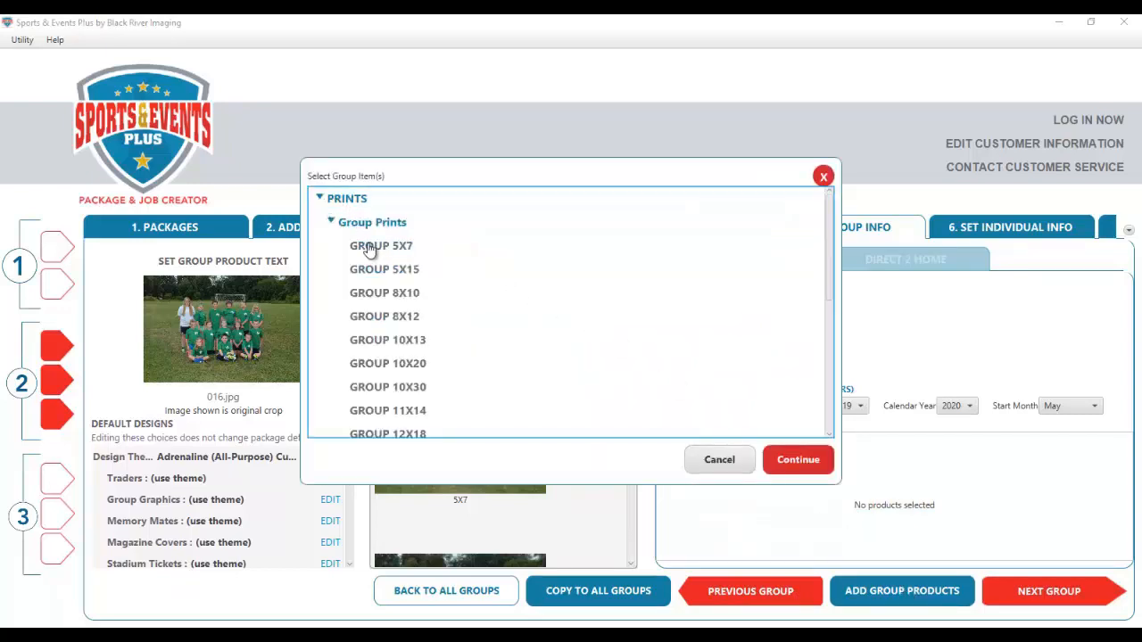
{"action": "left_click", "coordinate": [368, 248]}
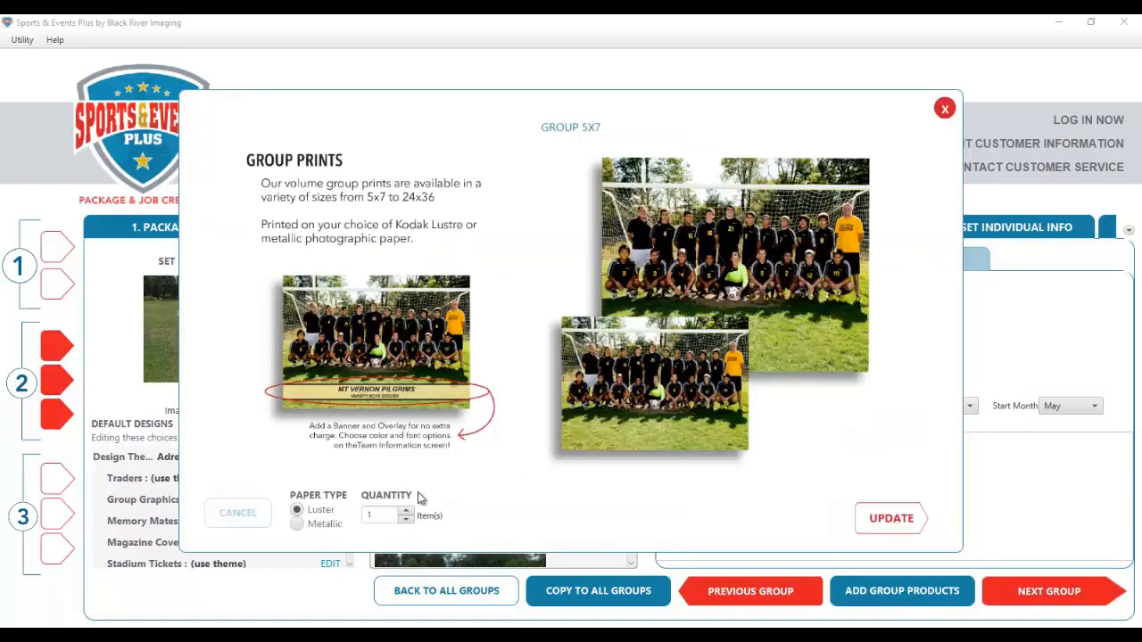
{"action": "left_click", "coordinate": [889, 518]}
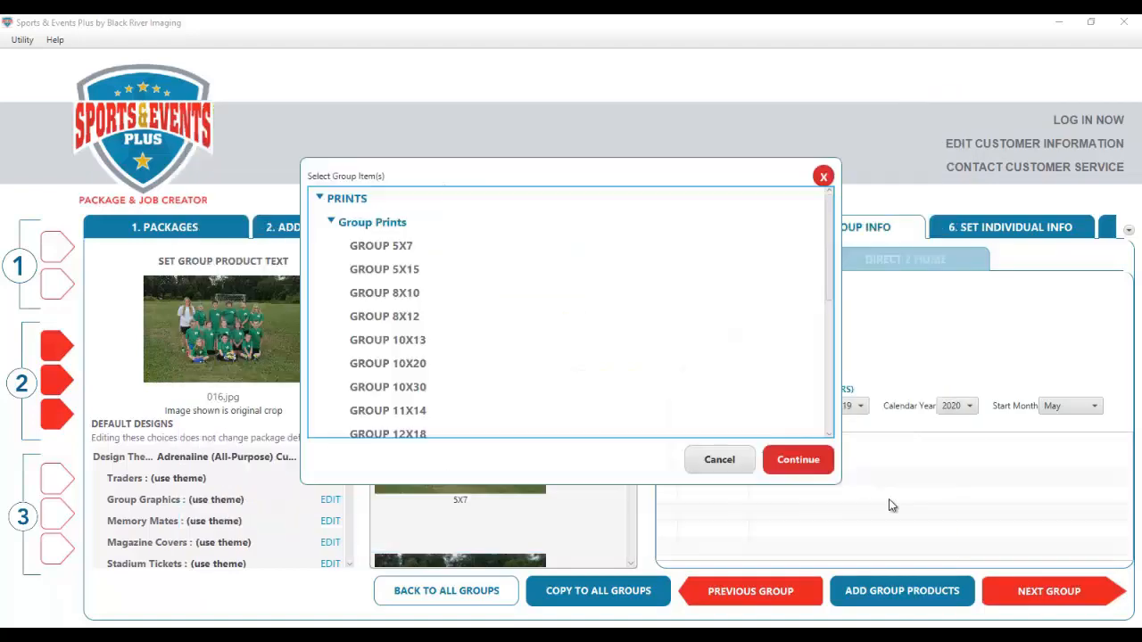
{"action": "left_click", "coordinate": [811, 462]}
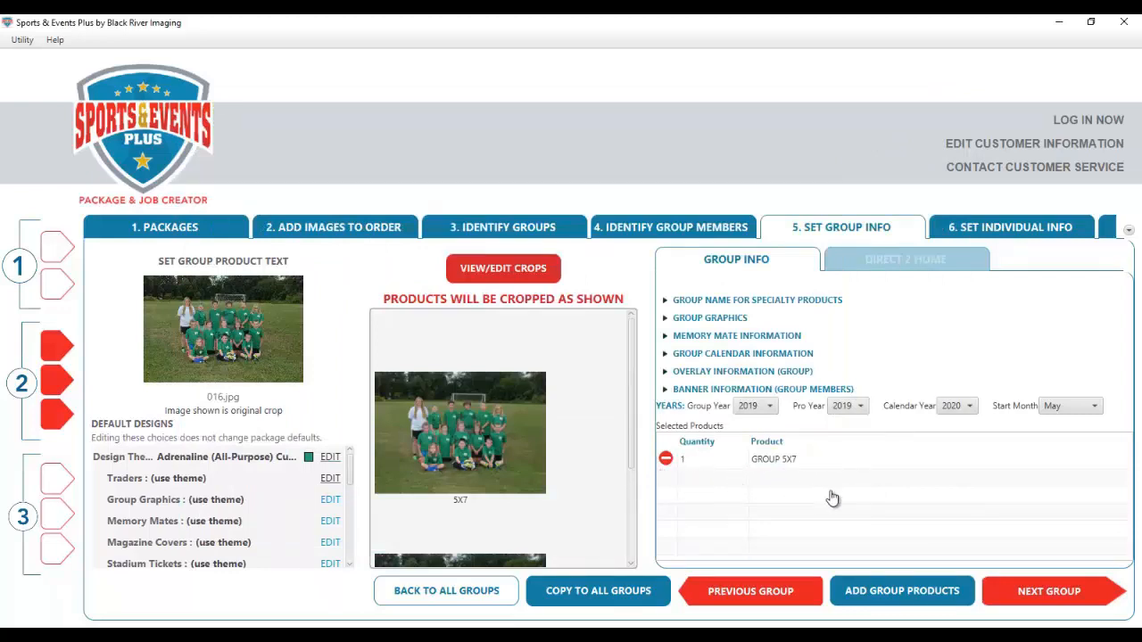
{"action": "left_click", "coordinate": [666, 460]}
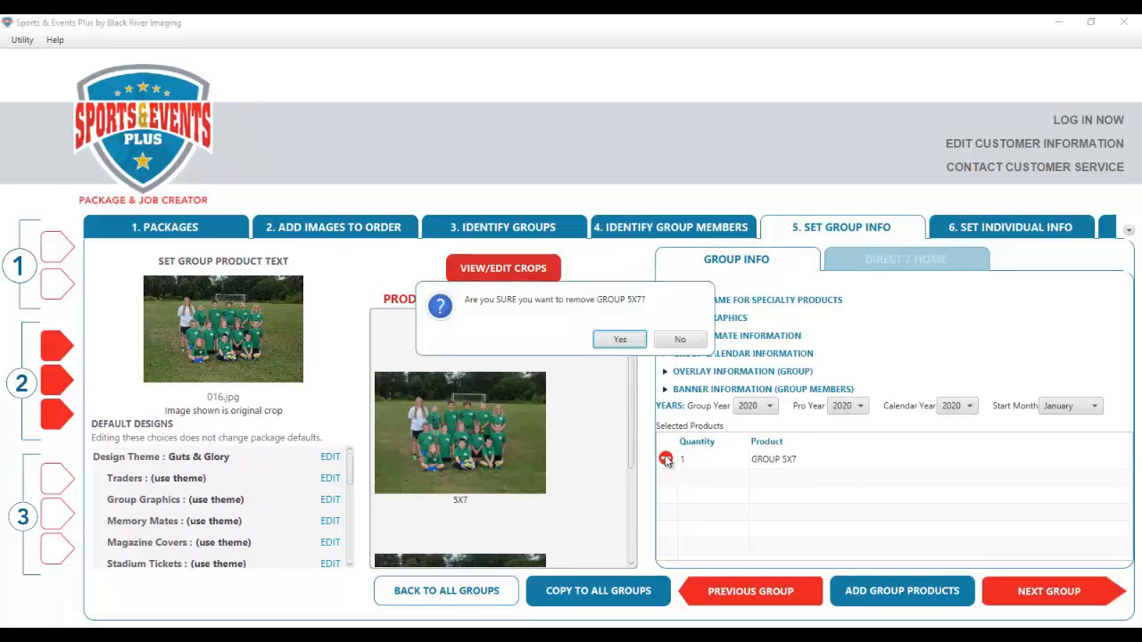
{"action": "left_click", "coordinate": [619, 342]}
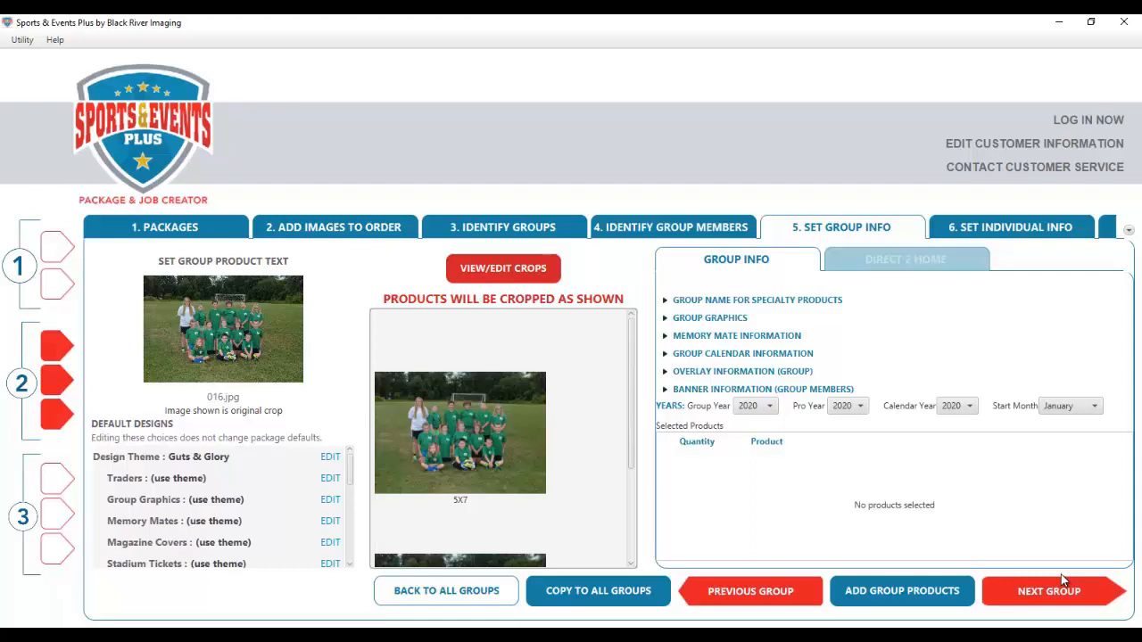
- Step through the remaining groups, proceeding past missing-info notices, and continue to Set Individual Info
{"action": "left_click", "coordinate": [1060, 596]}
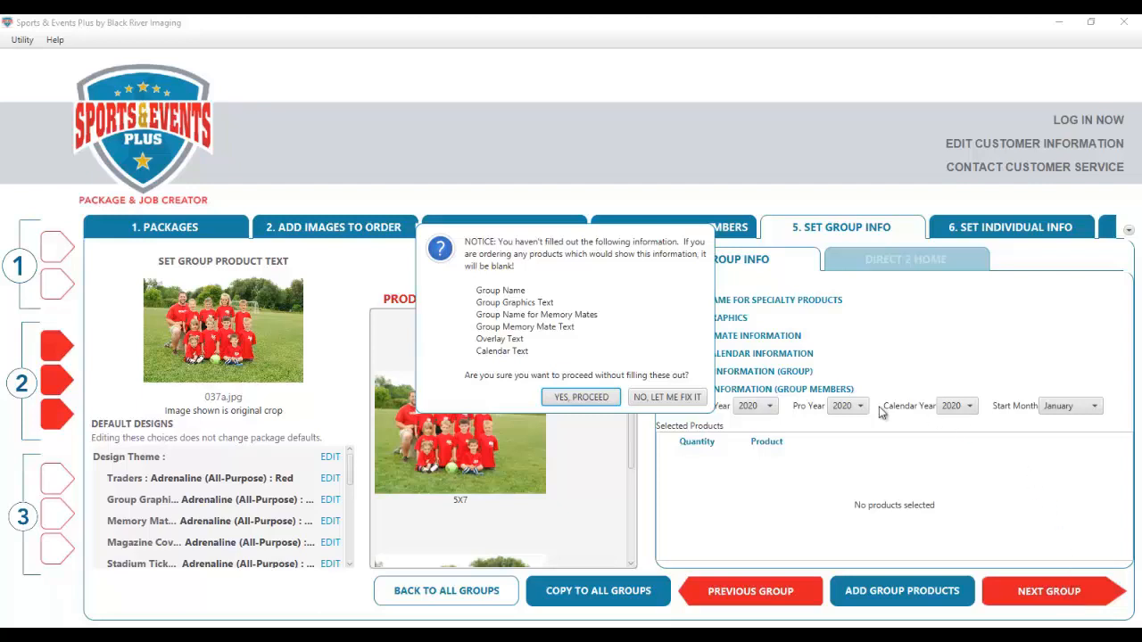
{"action": "left_click", "coordinate": [580, 398]}
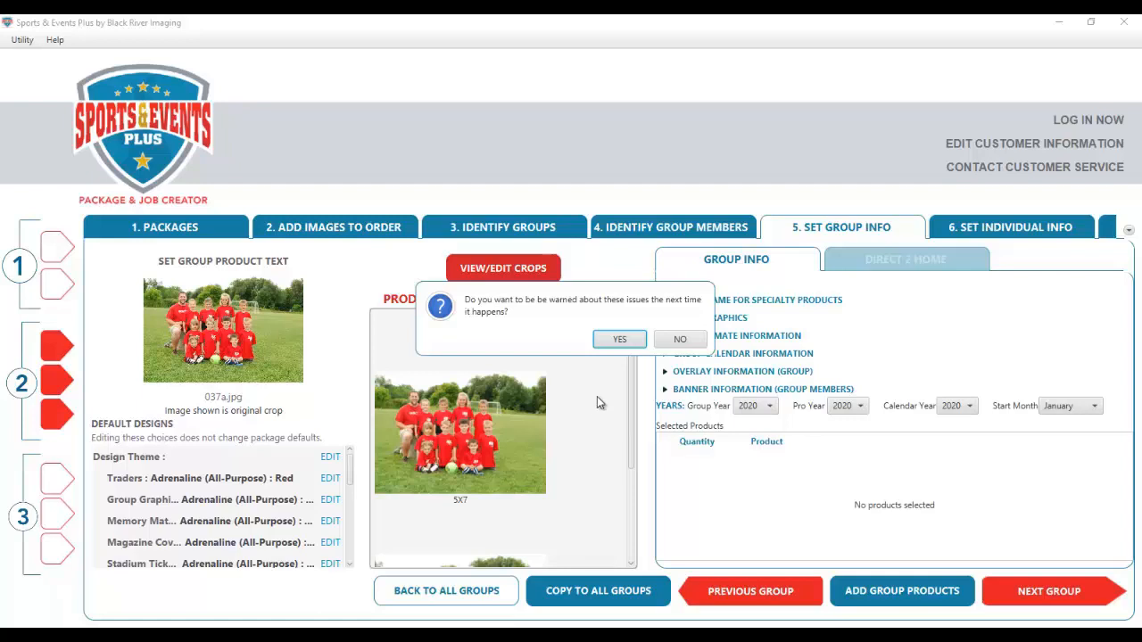
{"action": "left_click", "coordinate": [620, 340]}
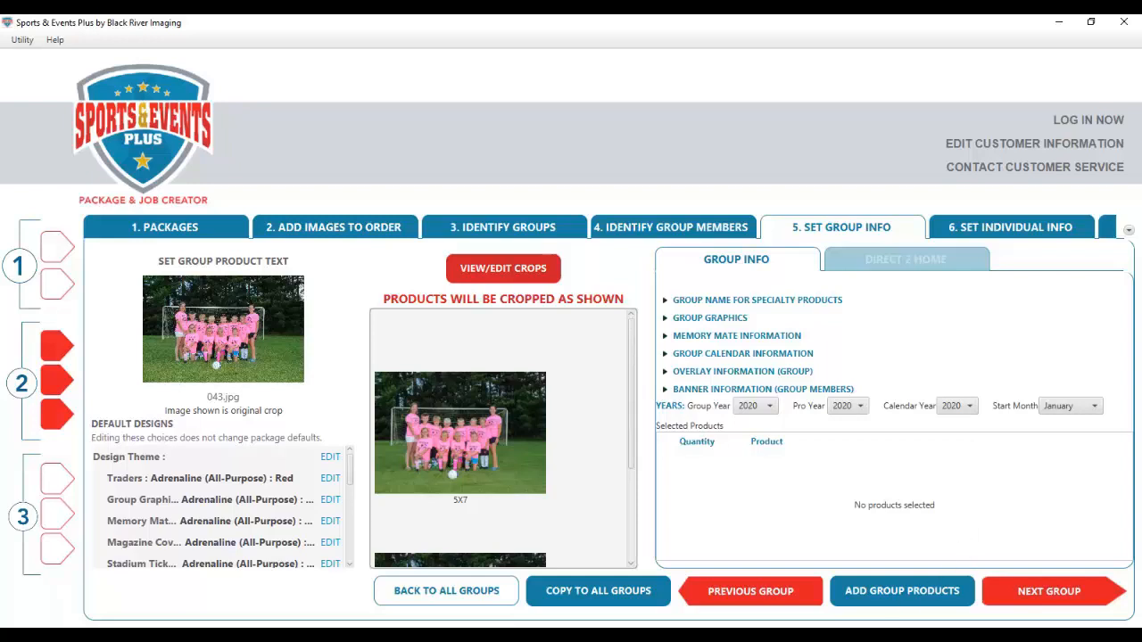
{"action": "left_click", "coordinate": [1050, 596]}
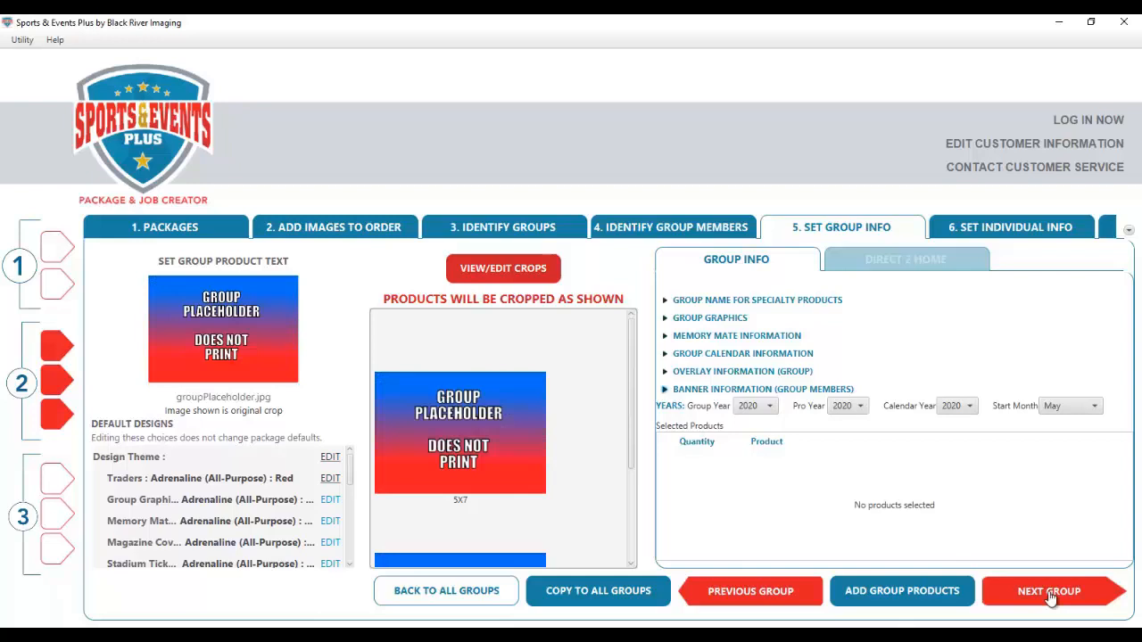
{"action": "left_click", "coordinate": [1050, 596]}
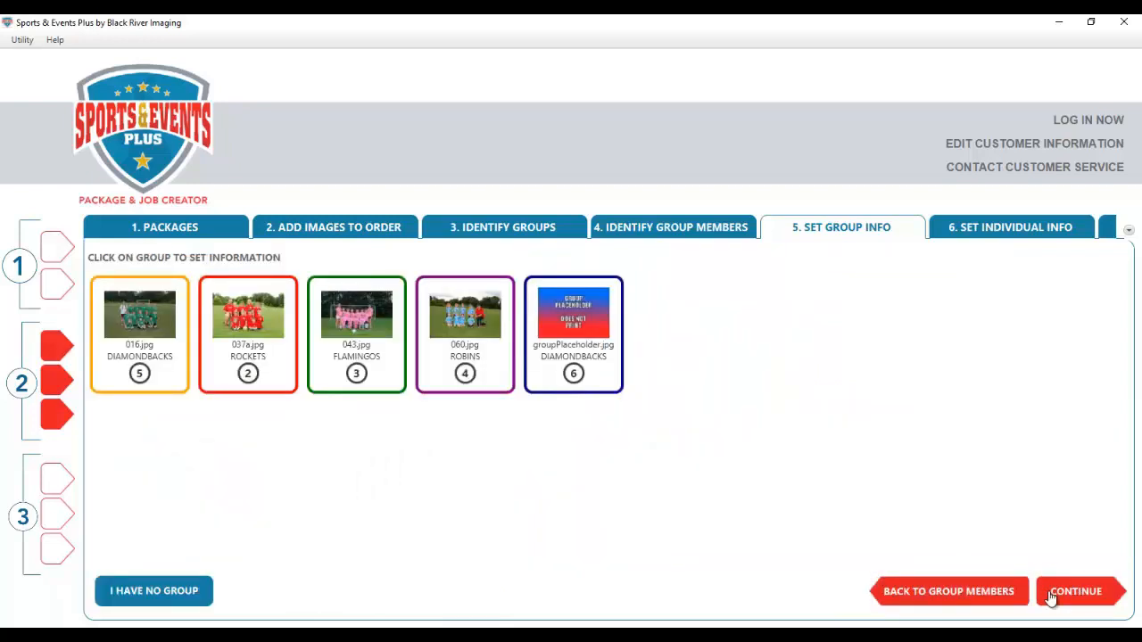
{"action": "left_click", "coordinate": [1072, 596]}
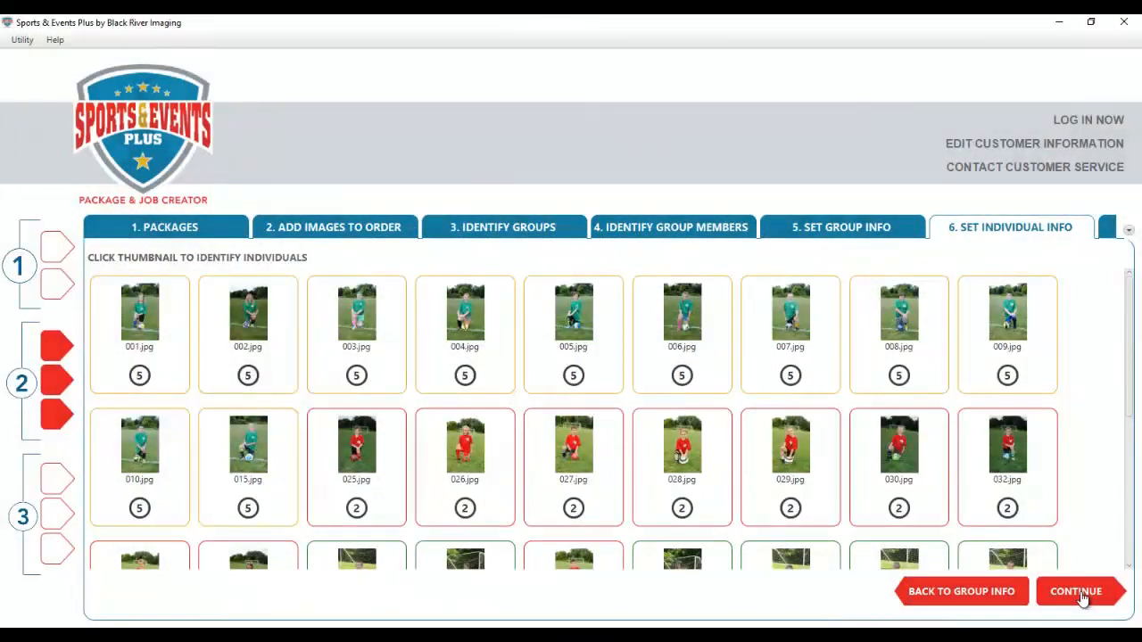
- Open player 001.jpg, keep her in the order, enter her name, and bring up the package chooser
{"action": "left_click", "coordinate": [146, 330]}
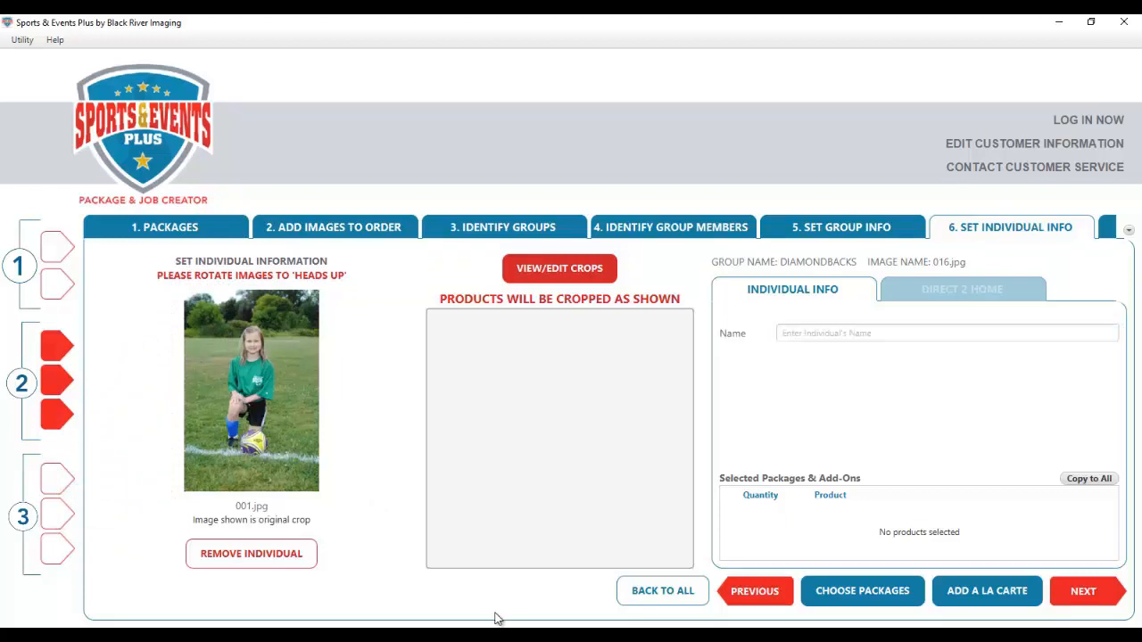
{"action": "left_click", "coordinate": [256, 557]}
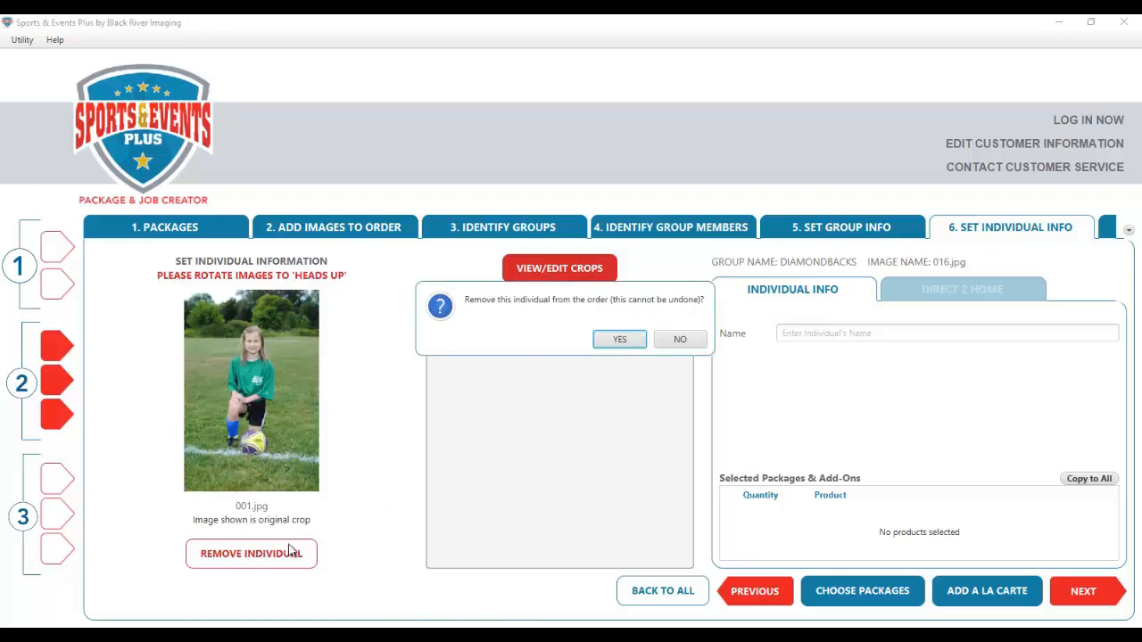
{"action": "left_click", "coordinate": [681, 340]}
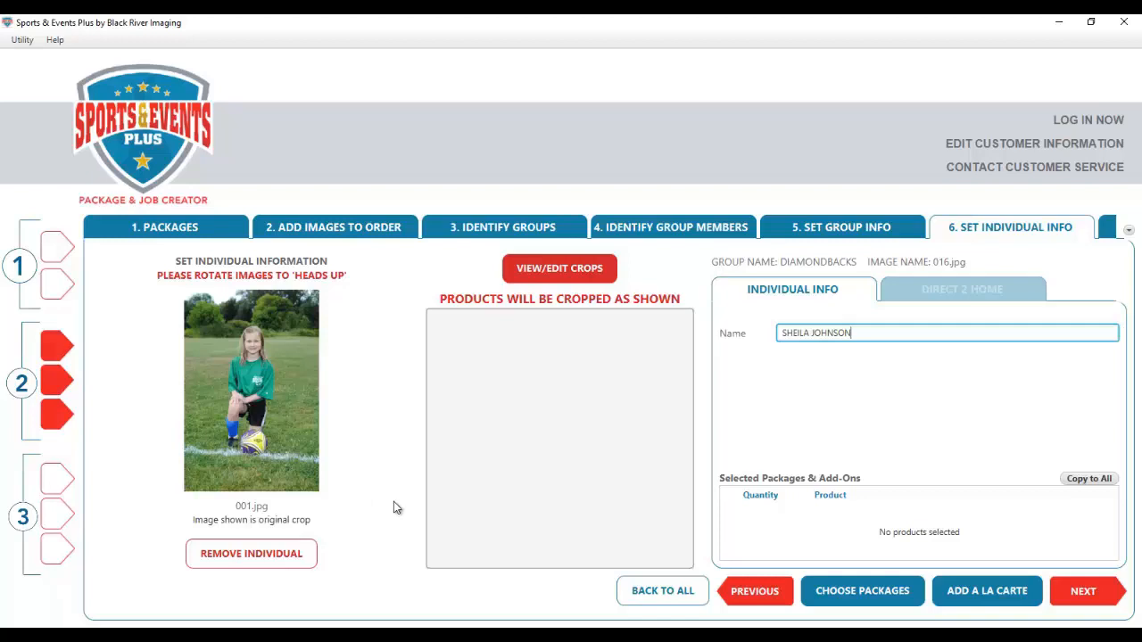
{"action": "left_click", "coordinate": [885, 605]}
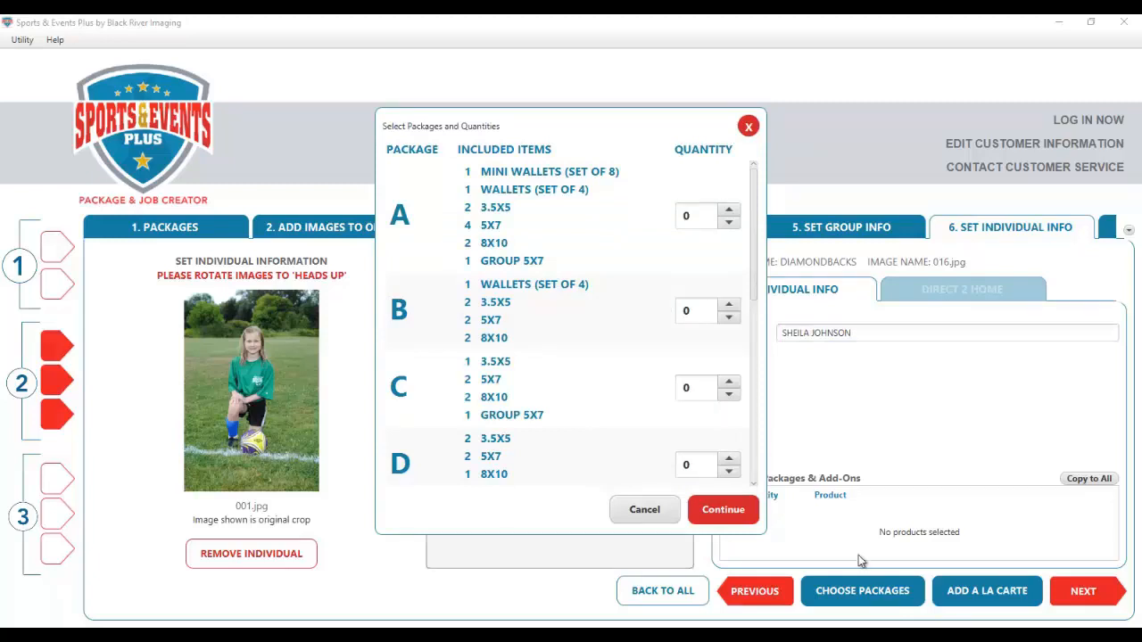
- Give player 001.jpg Packages A, C and E at quantity 1, then copy them to all individuals
{"action": "left_click", "coordinate": [730, 212]}
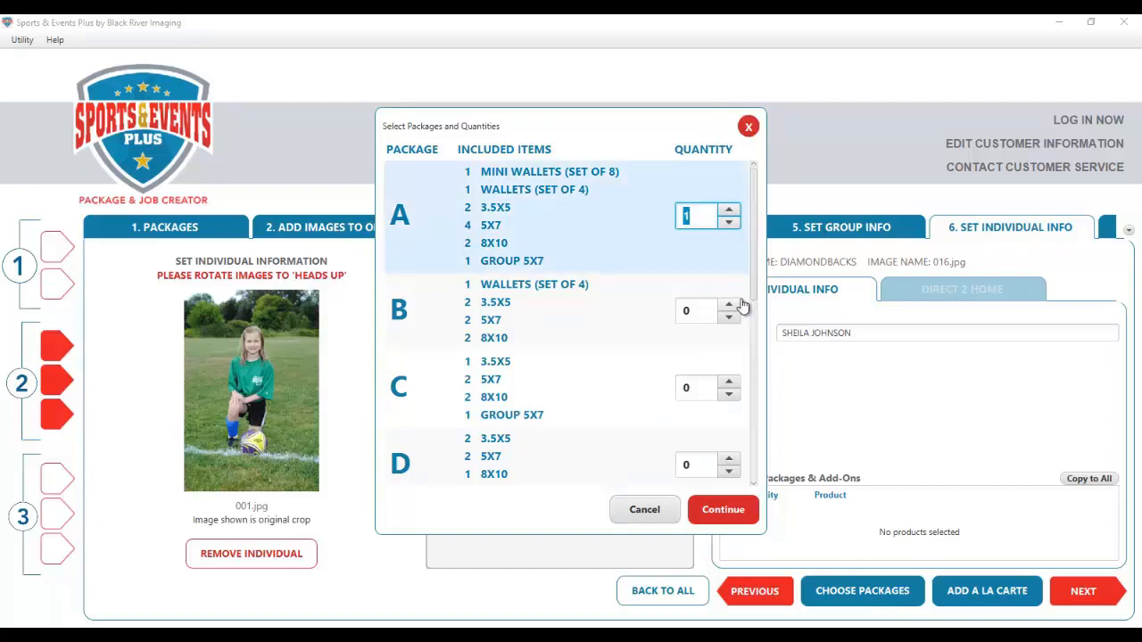
{"action": "left_click", "coordinate": [729, 384]}
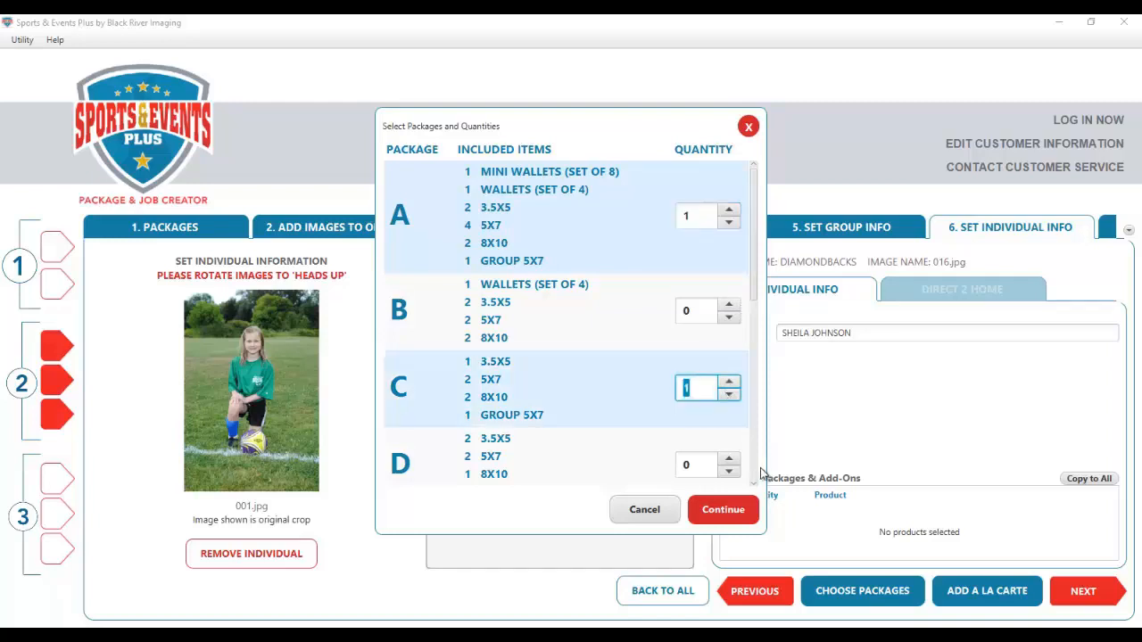
{"action": "scroll", "coordinate": [755, 479], "scroll_direction": "down", "scroll_amount": 3}
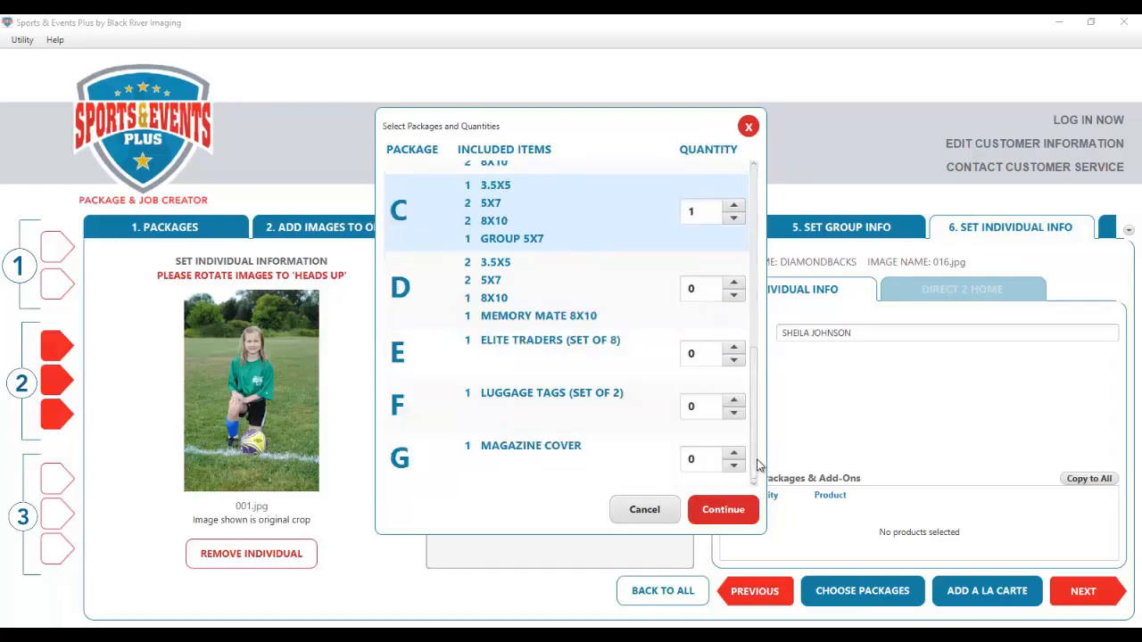
{"action": "left_click", "coordinate": [733, 453]}
{"action": "left_click", "coordinate": [721, 510]}
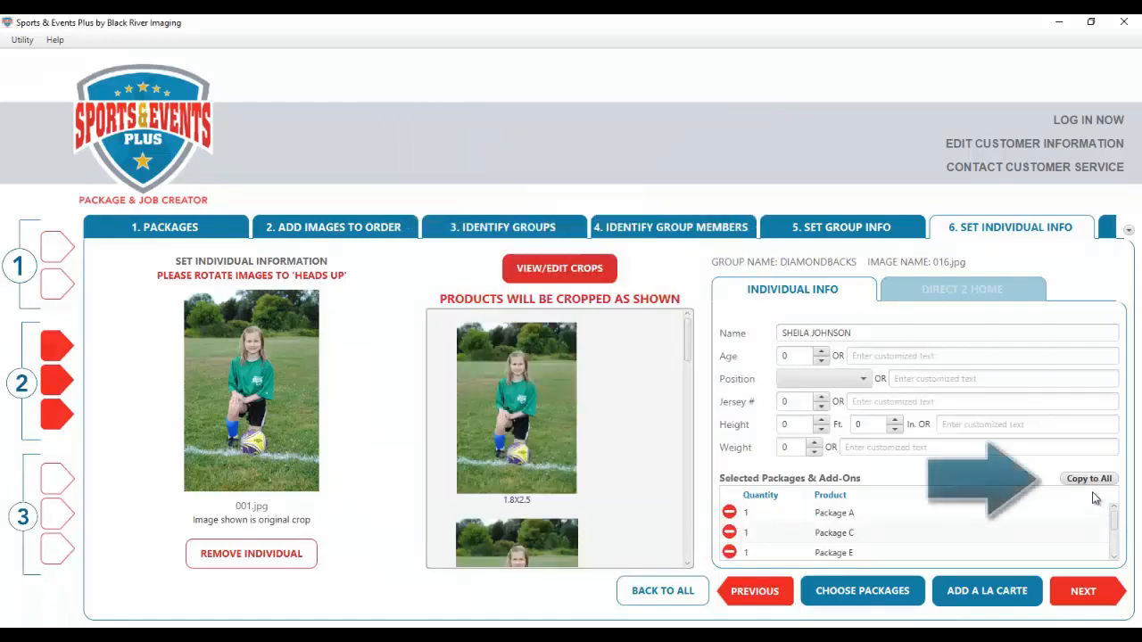
{"action": "left_click", "coordinate": [1092, 483]}
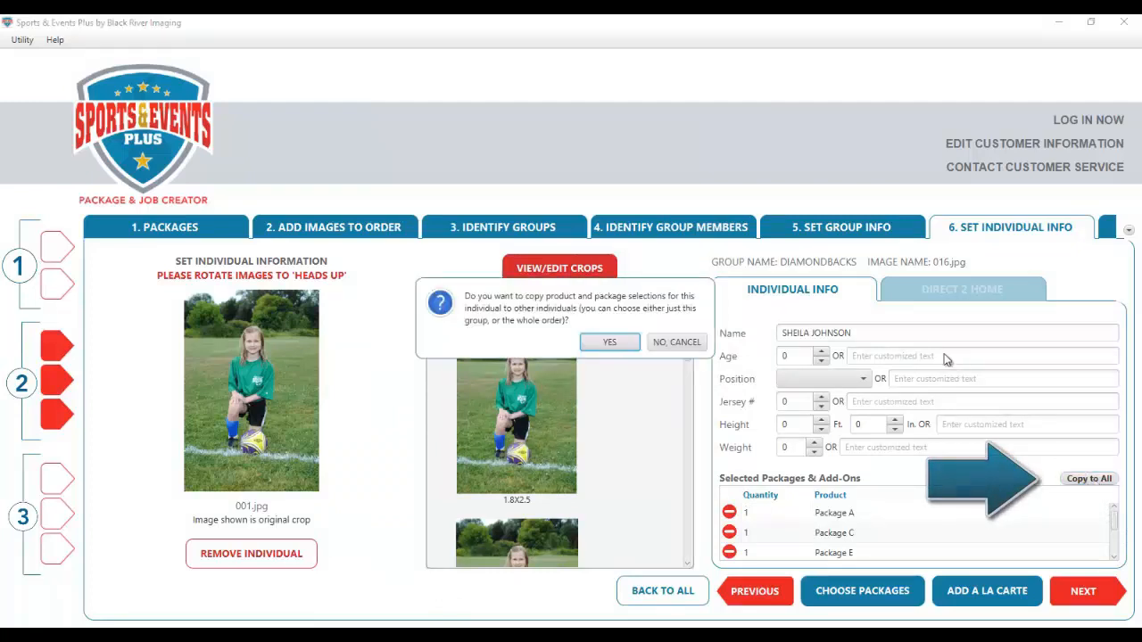
{"action": "left_click", "coordinate": [614, 346]}
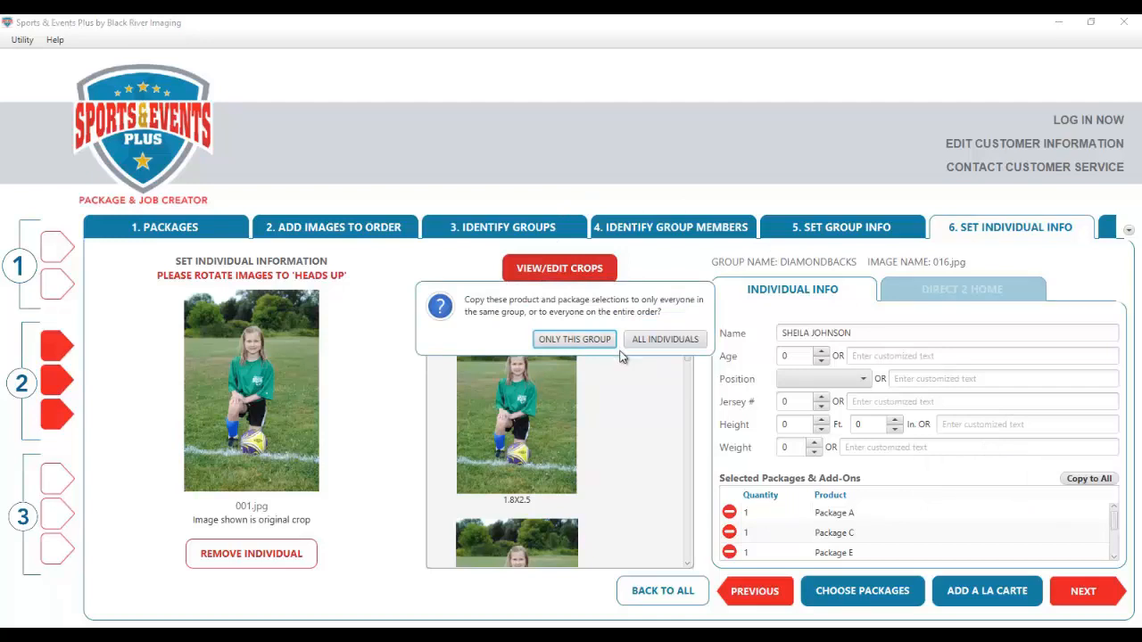
{"action": "left_click", "coordinate": [665, 340]}
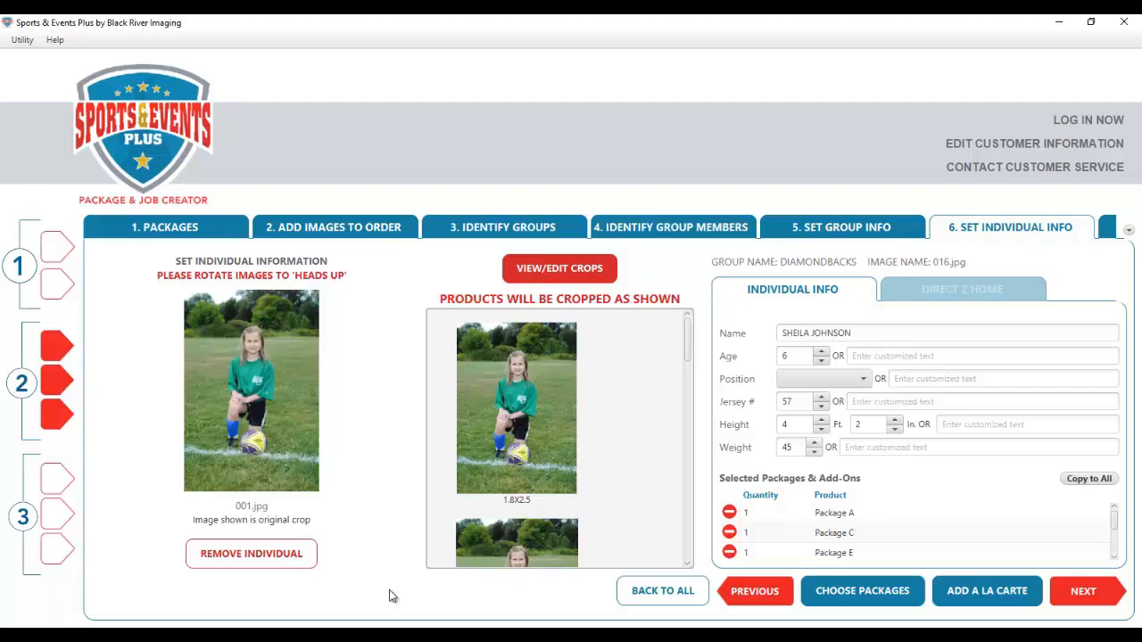
- Change the player's Position to DEFENSE FORWARD, leaving jersey 57 and other details as they are
{"action": "left_click", "coordinate": [859, 381]}
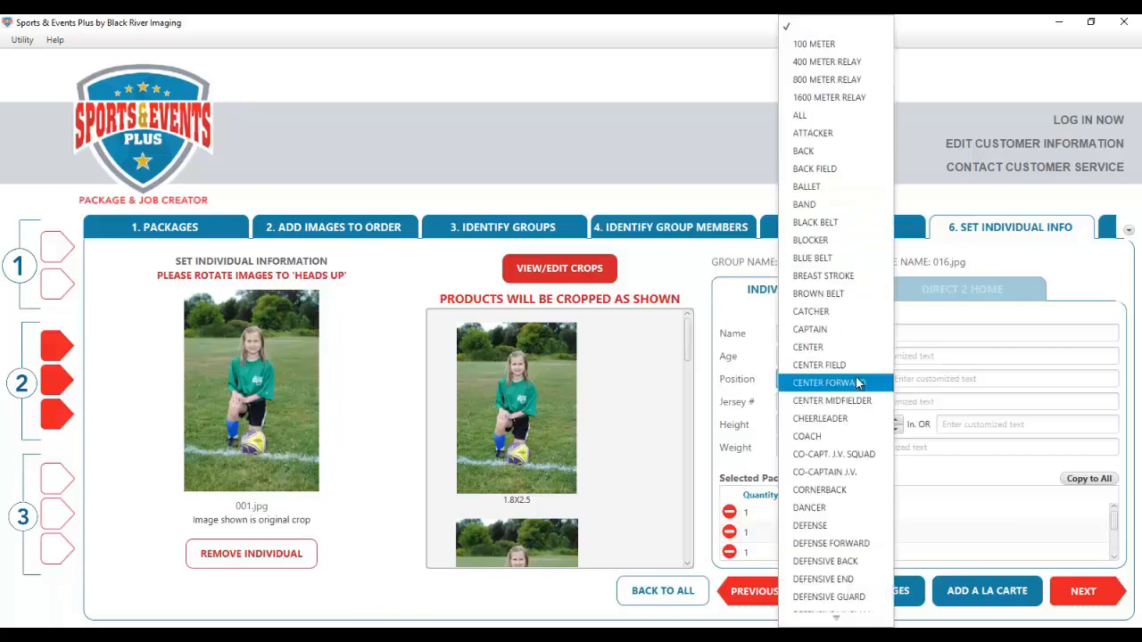
{"action": "left_click", "coordinate": [870, 544]}
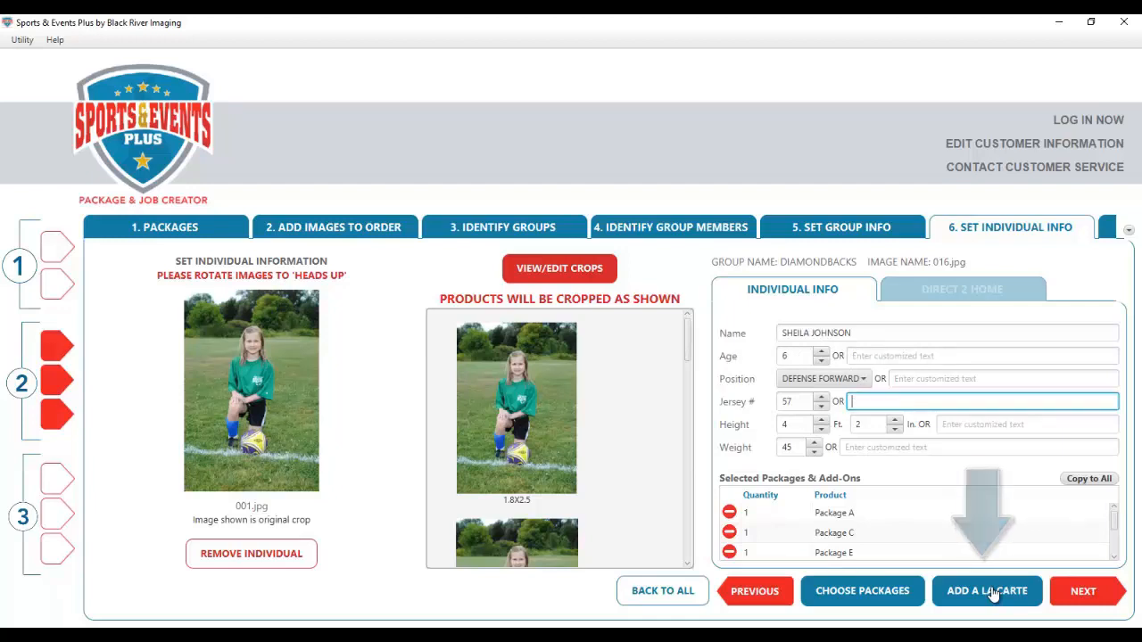
{"action": "left_click", "coordinate": [993, 593]}
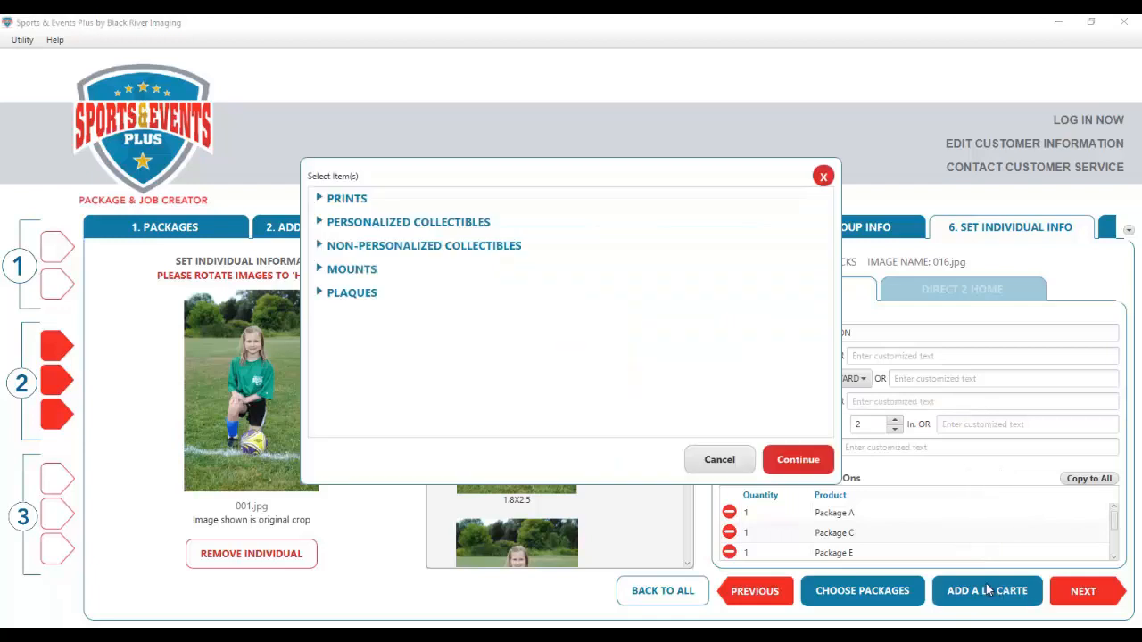
{"action": "left_click", "coordinate": [366, 202]}
{"action": "scroll", "coordinate": [481, 309], "scroll_direction": "down", "scroll_amount": 1}
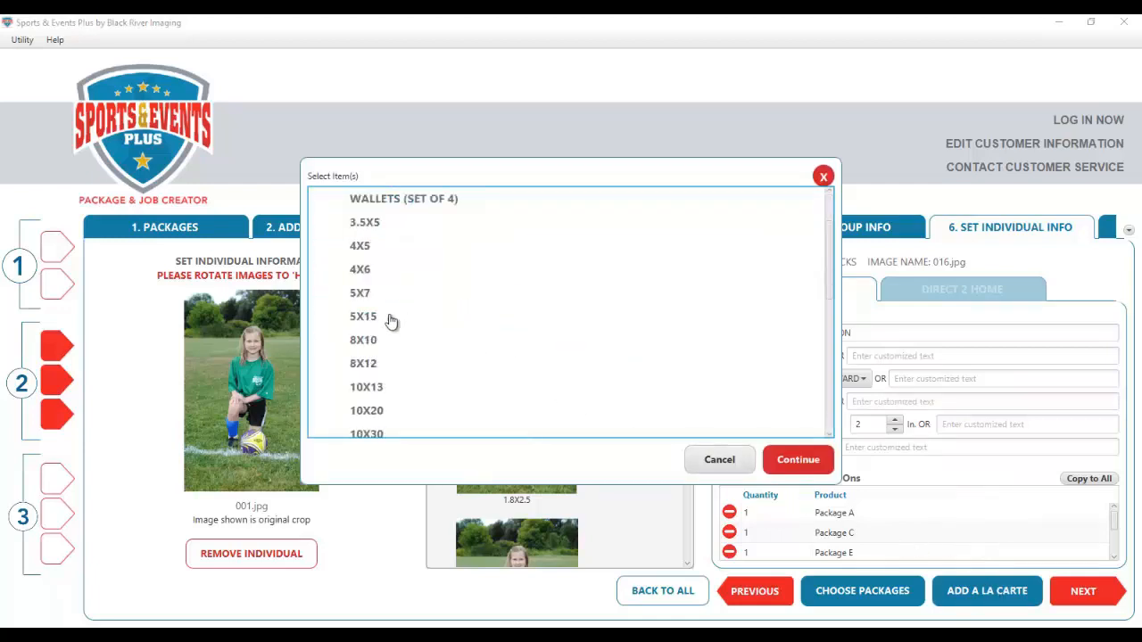
{"action": "left_click", "coordinate": [654, 338]}
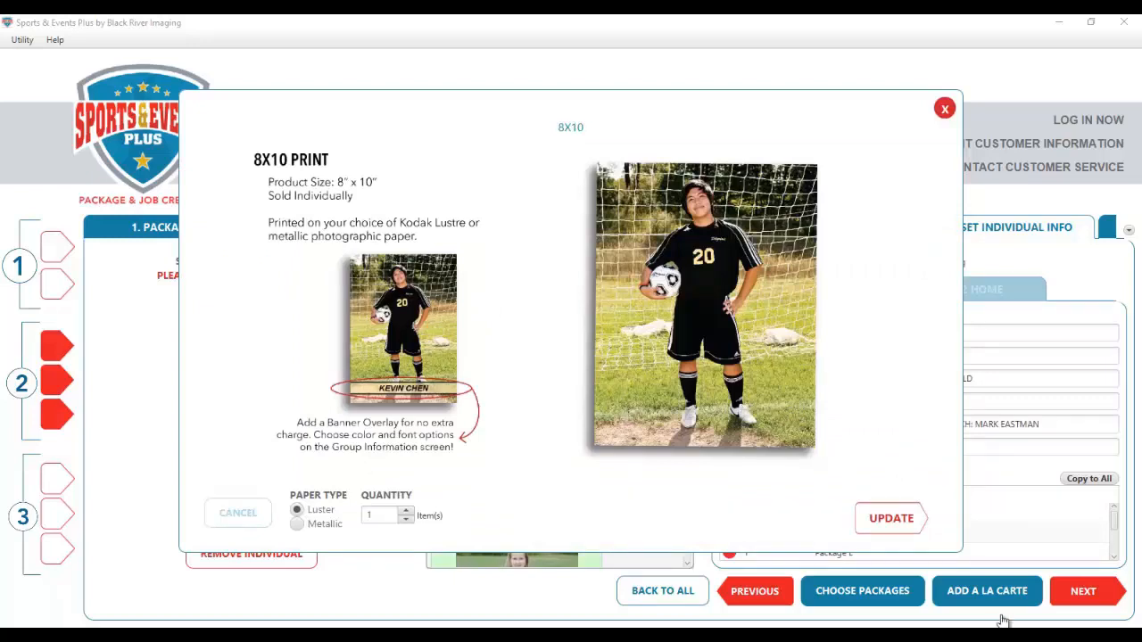
{"action": "left_click", "coordinate": [907, 525]}
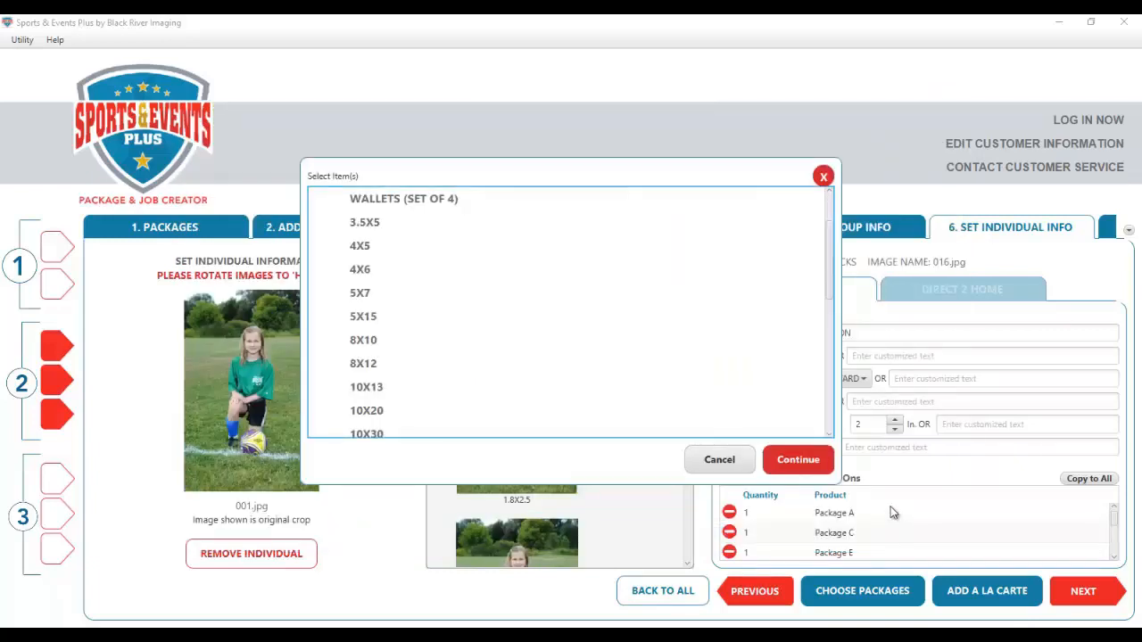
{"action": "left_click", "coordinate": [803, 464]}
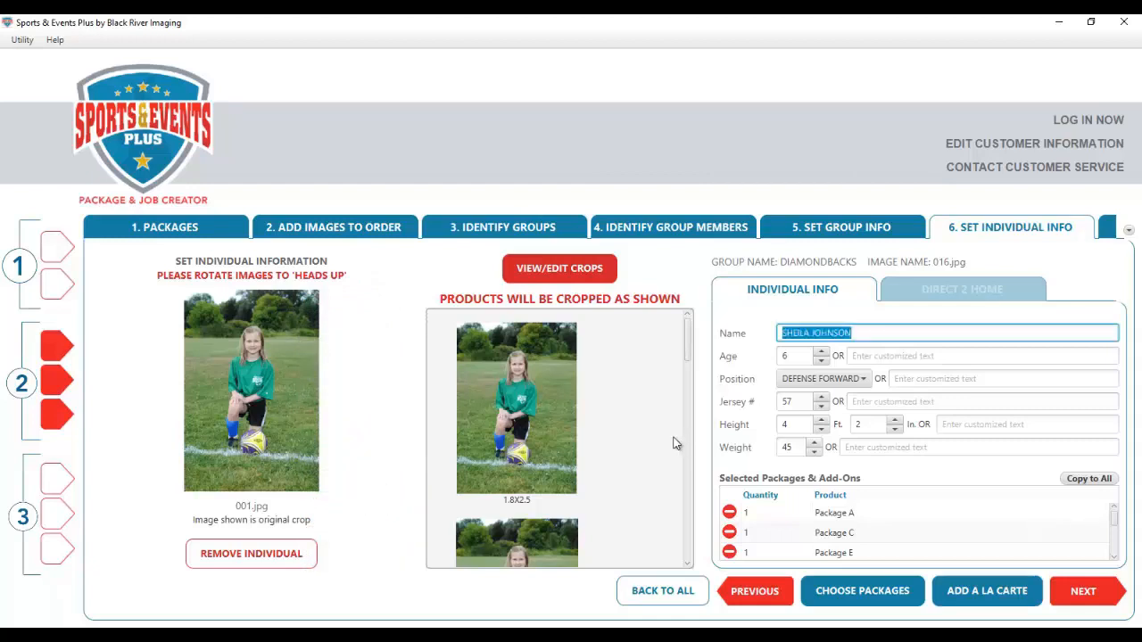
- Scroll down the cropped products preview and open VIEW/EDIT CROPS for the player's photo
{"action": "scroll", "coordinate": [630, 406], "scroll_direction": "down", "scroll_amount": 10}
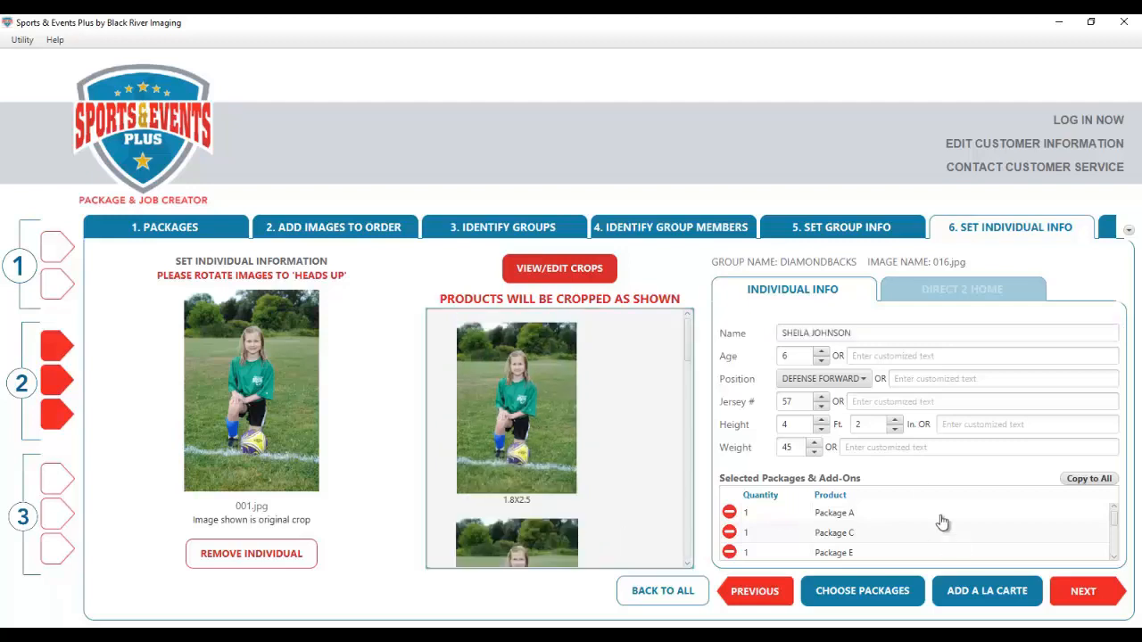
{"action": "left_click", "coordinate": [567, 269]}
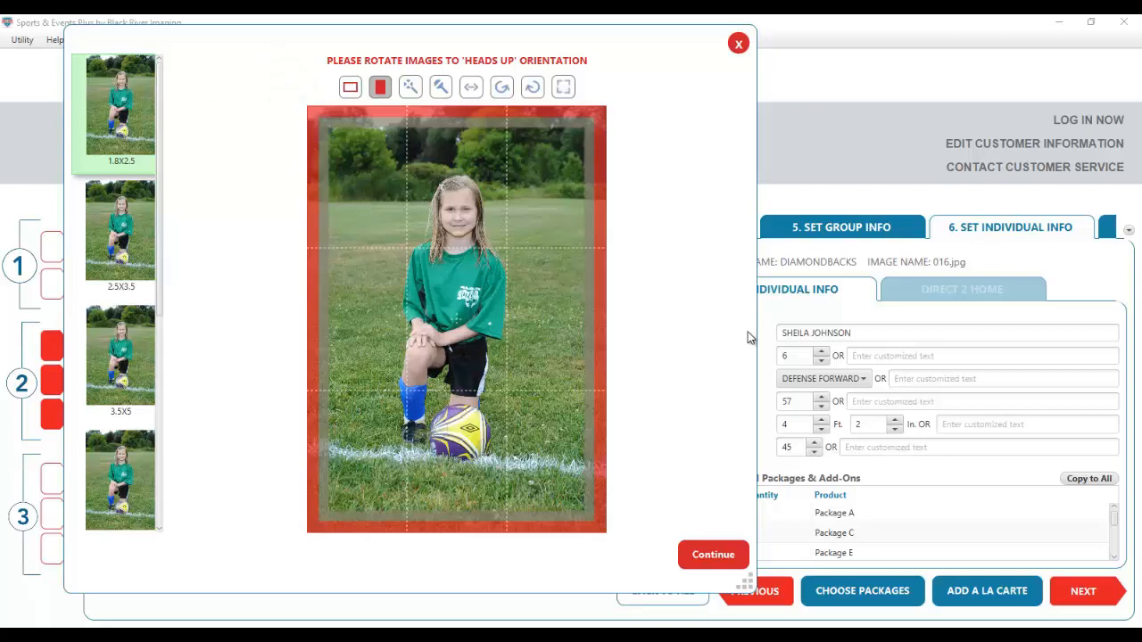
- Try landscape, keep the 1.8X2.5 crop portrait, and test zooming the photo in and out
{"action": "left_click", "coordinate": [349, 89]}
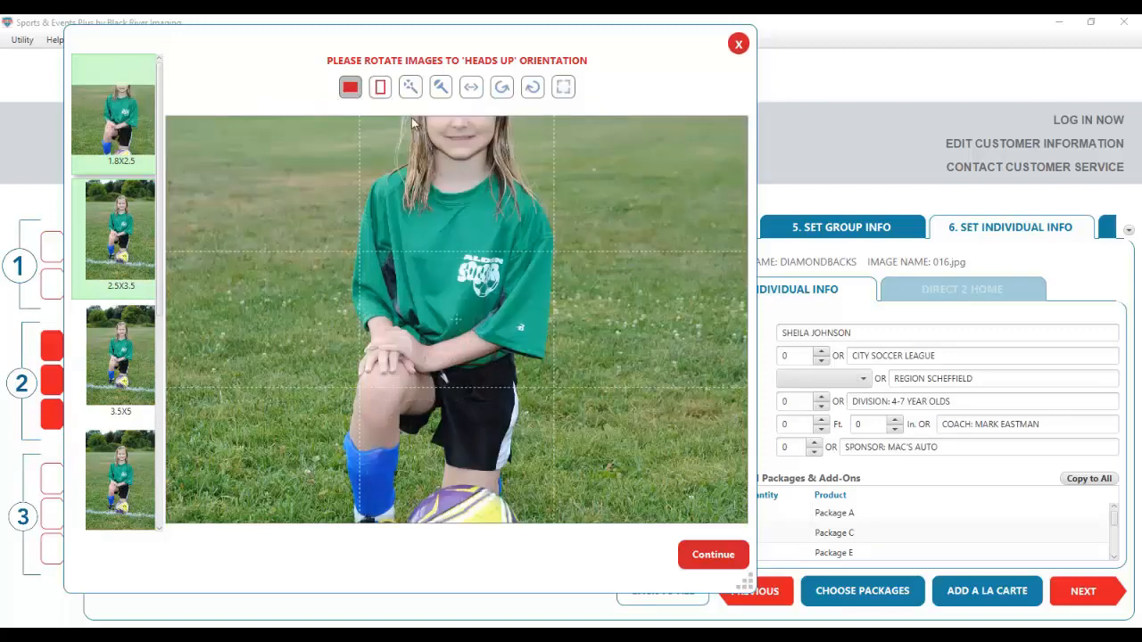
{"action": "left_click", "coordinate": [381, 88]}
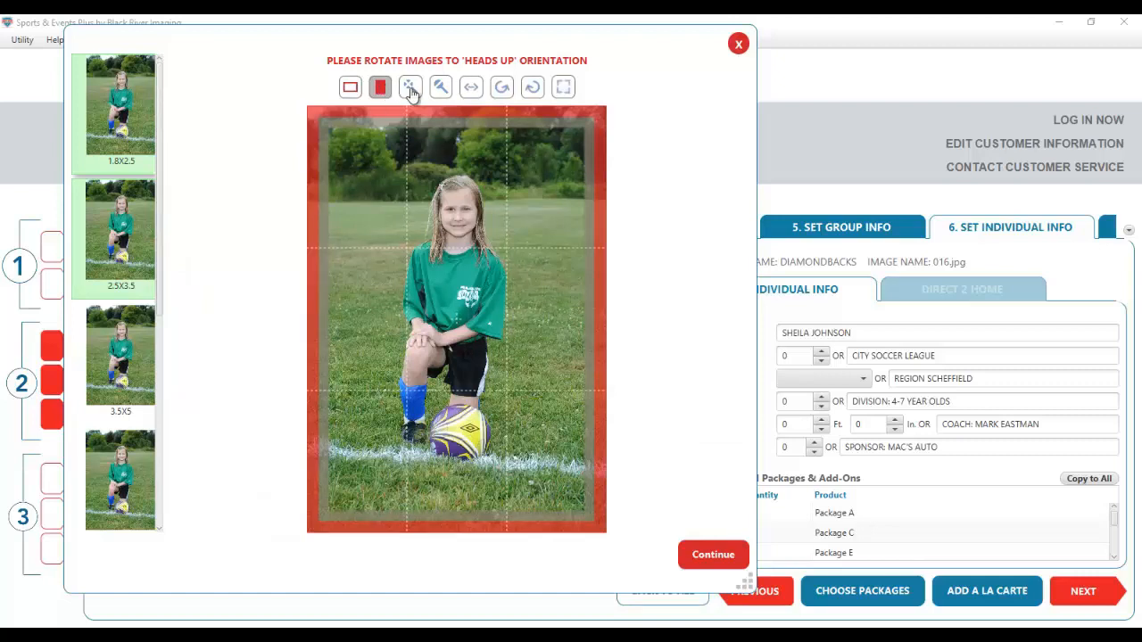
{"action": "left_click", "coordinate": [409, 89]}
{"action": "left_click", "coordinate": [410, 92]}
{"action": "left_click", "coordinate": [410, 92]}
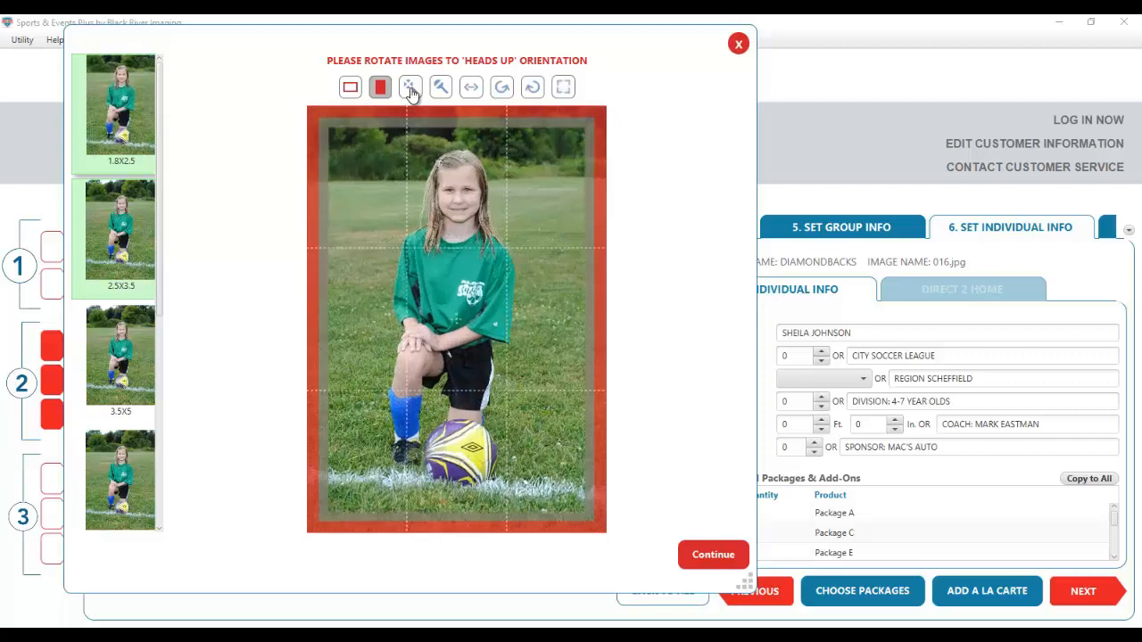
{"action": "left_click", "coordinate": [443, 93]}
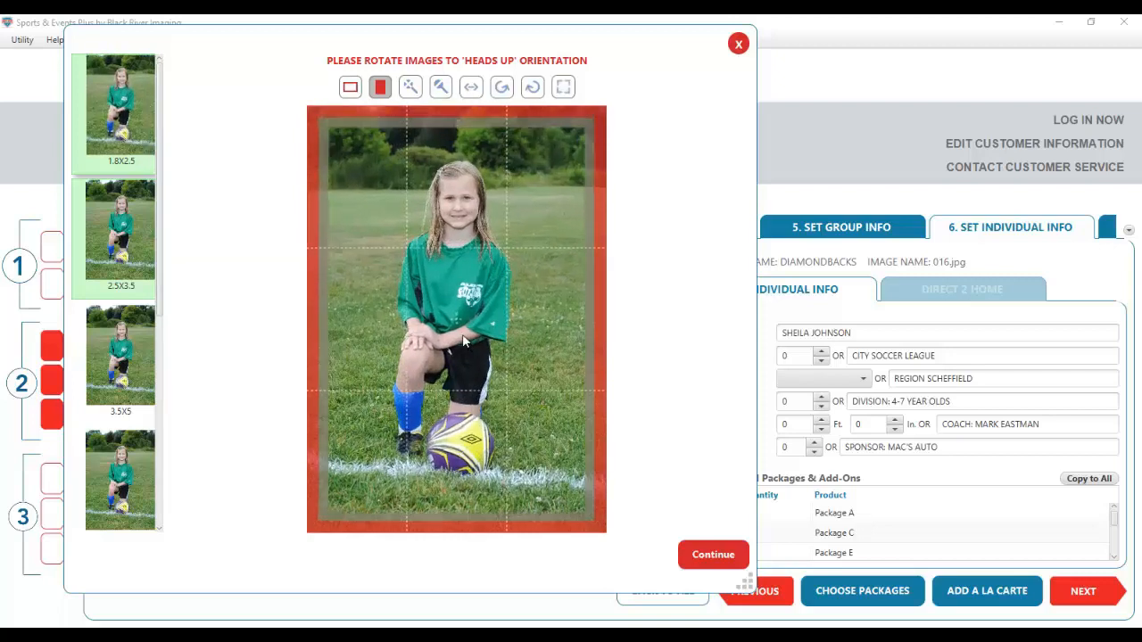
{"action": "scroll", "coordinate": [463, 340], "scroll_direction": "up", "scroll_amount": 1}
{"action": "scroll", "coordinate": [463, 340], "scroll_direction": "down", "scroll_amount": 2}
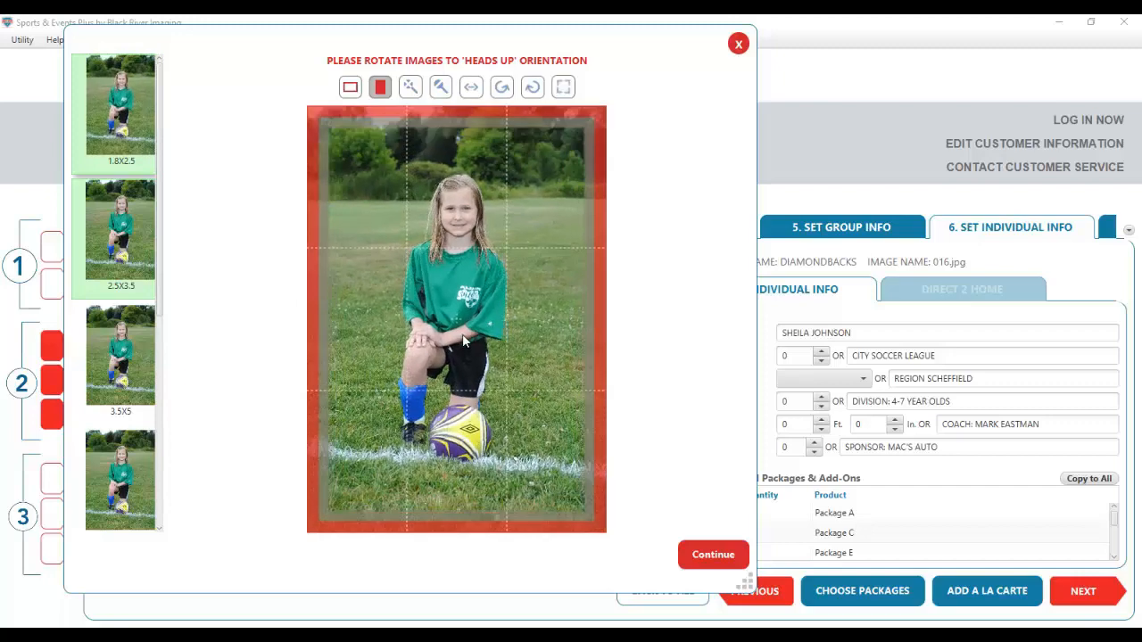
{"action": "left_click", "coordinate": [472, 88]}
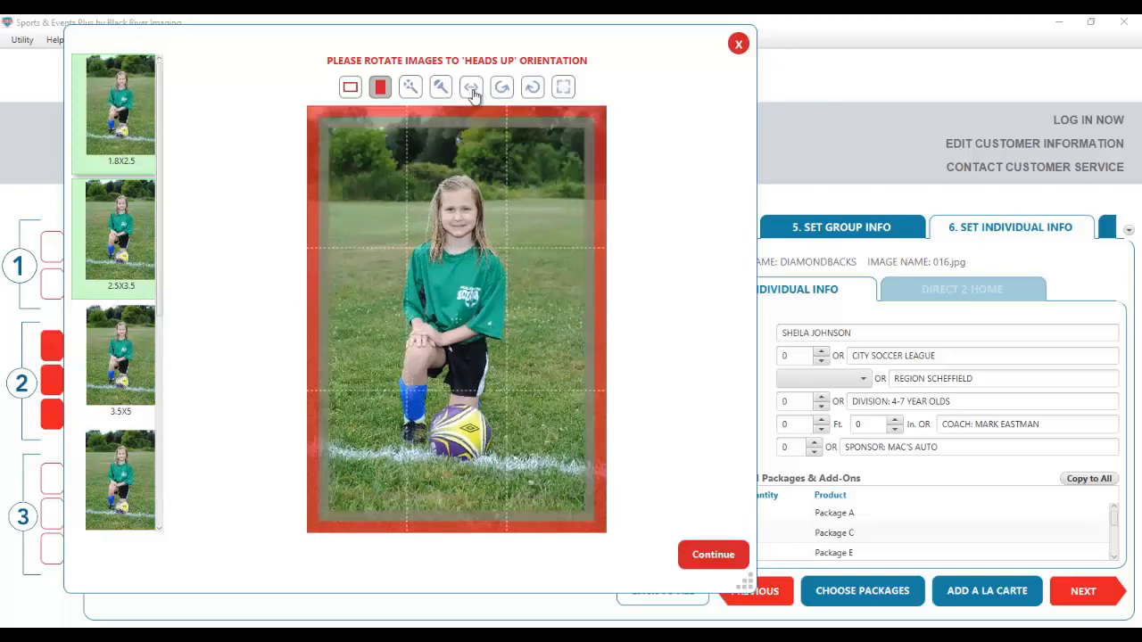
- Rotate then reset the photo upright, and enlarge and recentre the girl in the frame
{"action": "left_click", "coordinate": [502, 93]}
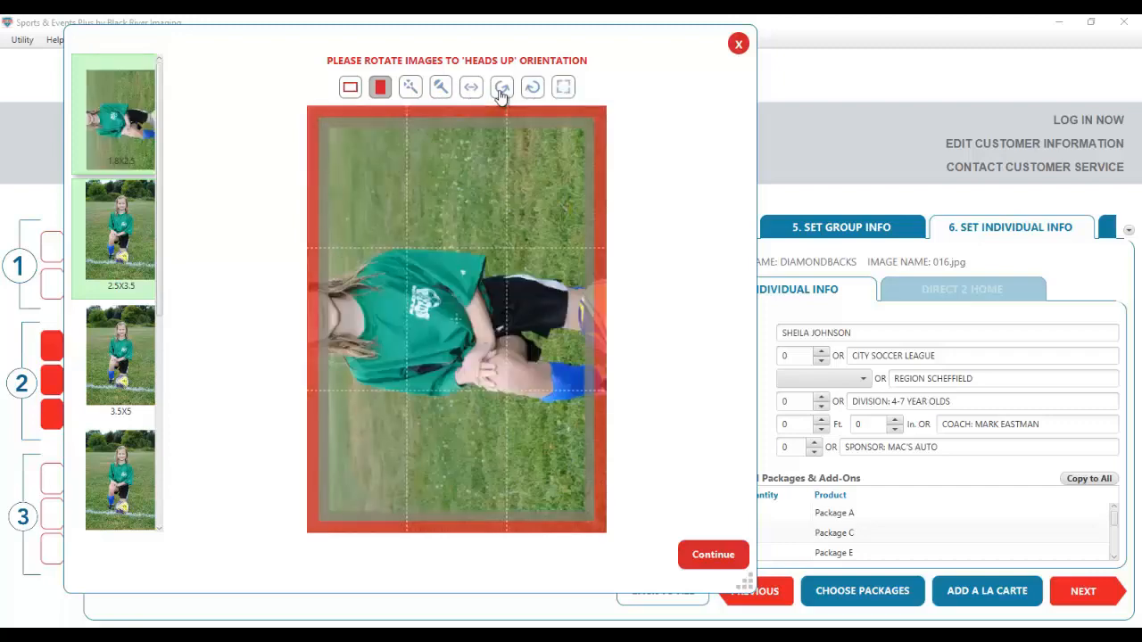
{"action": "left_click", "coordinate": [501, 94]}
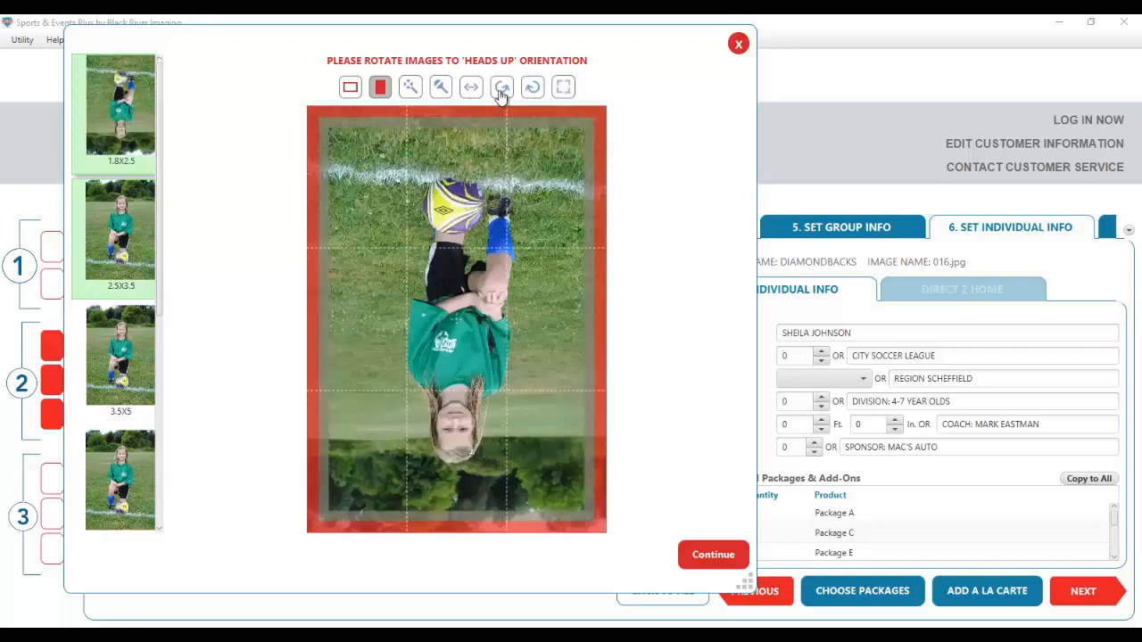
{"action": "left_click", "coordinate": [557, 93]}
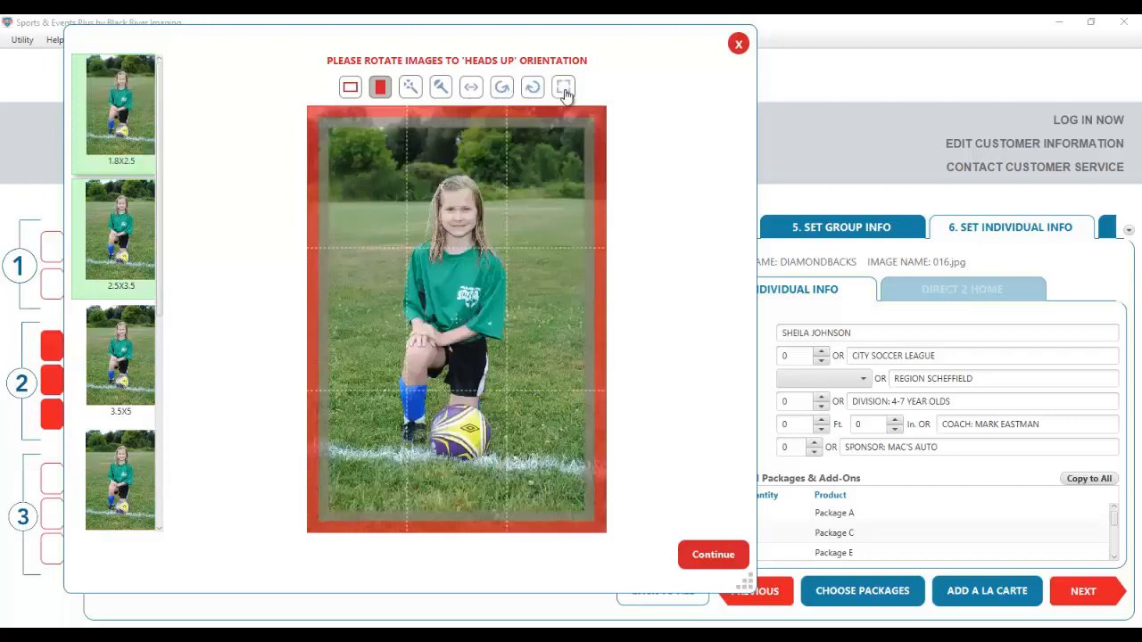
{"action": "left_click", "coordinate": [564, 90]}
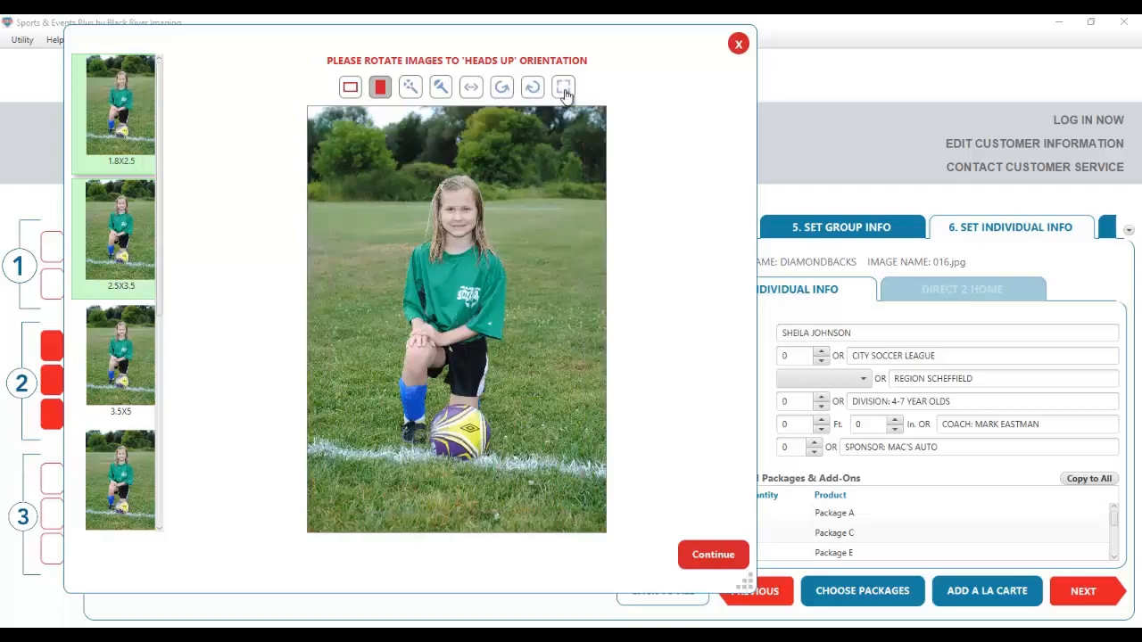
{"action": "left_click", "coordinate": [565, 94]}
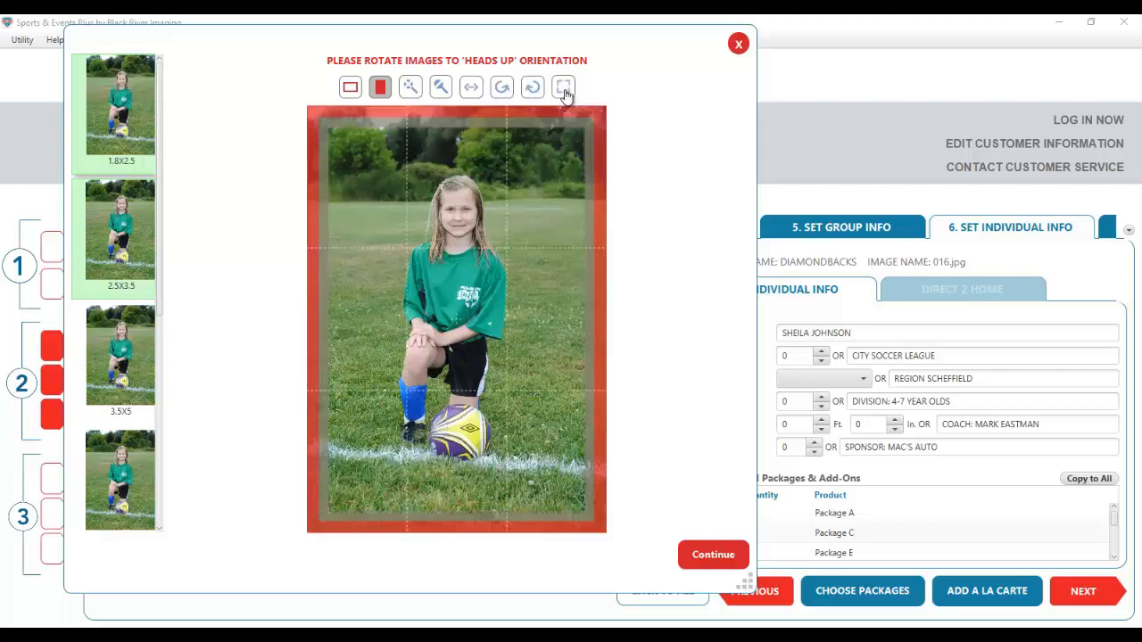
{"action": "scroll", "coordinate": [465, 336], "scroll_direction": "up", "scroll_amount": 1}
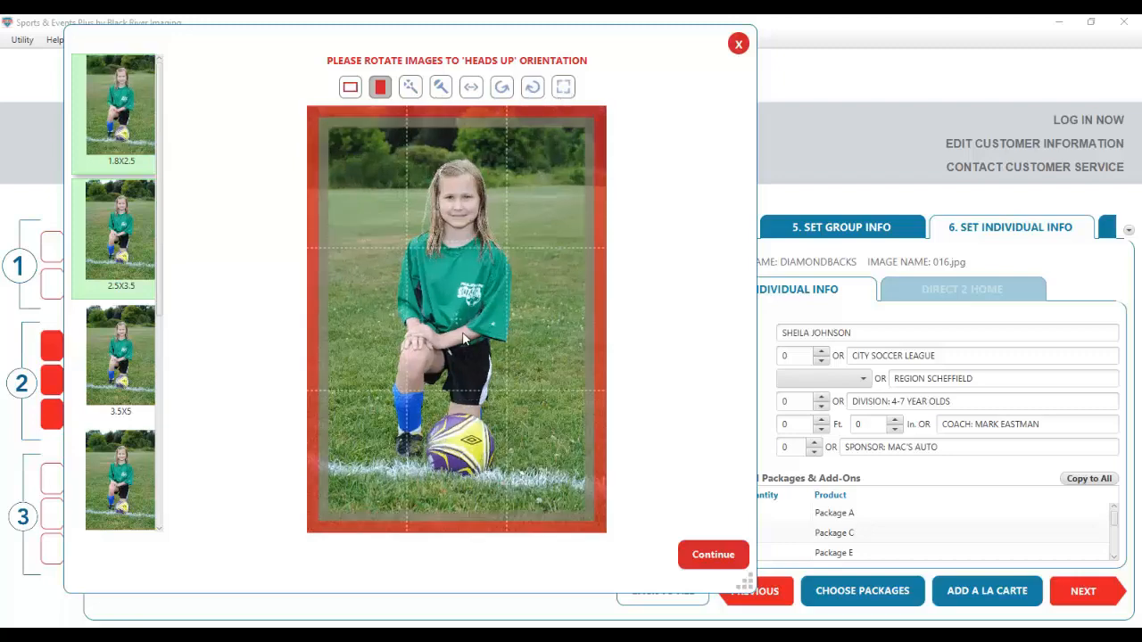
{"action": "scroll", "coordinate": [454, 296], "scroll_direction": "up", "scroll_amount": 3}
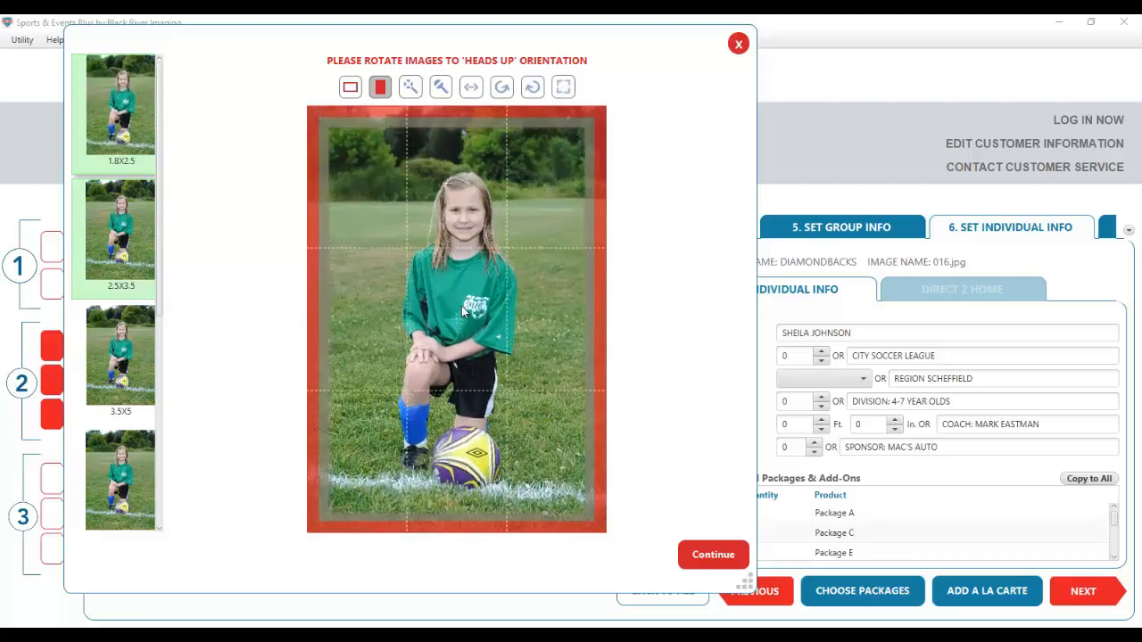
{"action": "left_click_drag", "start_coordinate": [446, 275], "coordinate": [485, 310]}
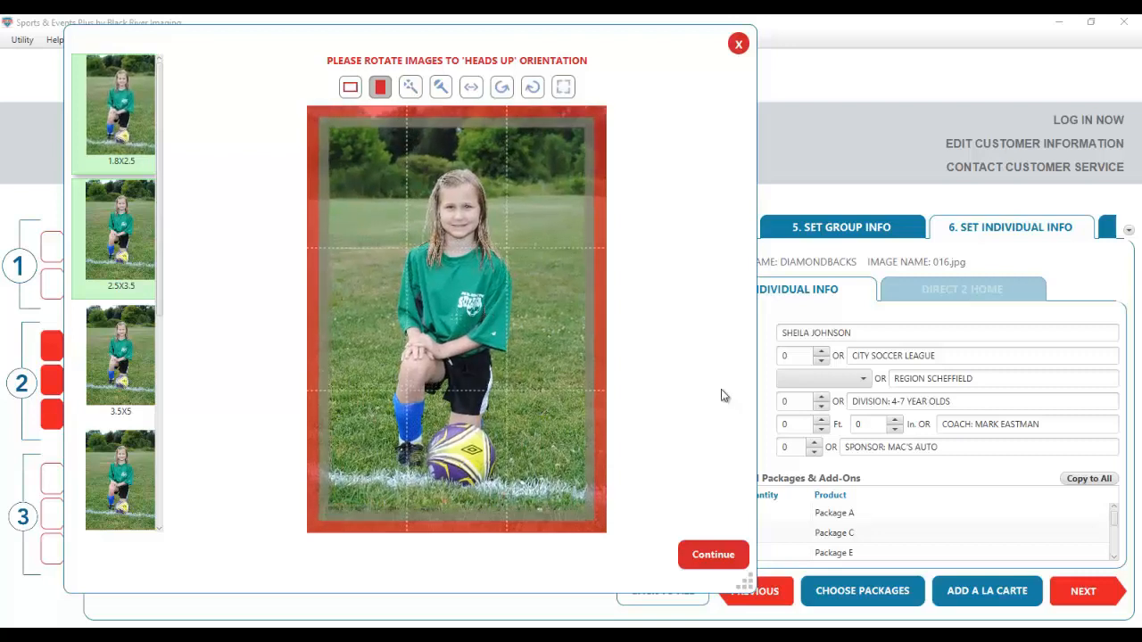
- Save the crops and advance to 002.jpg, proceeding past the missing-Age notice and warning
{"action": "left_click", "coordinate": [711, 555]}
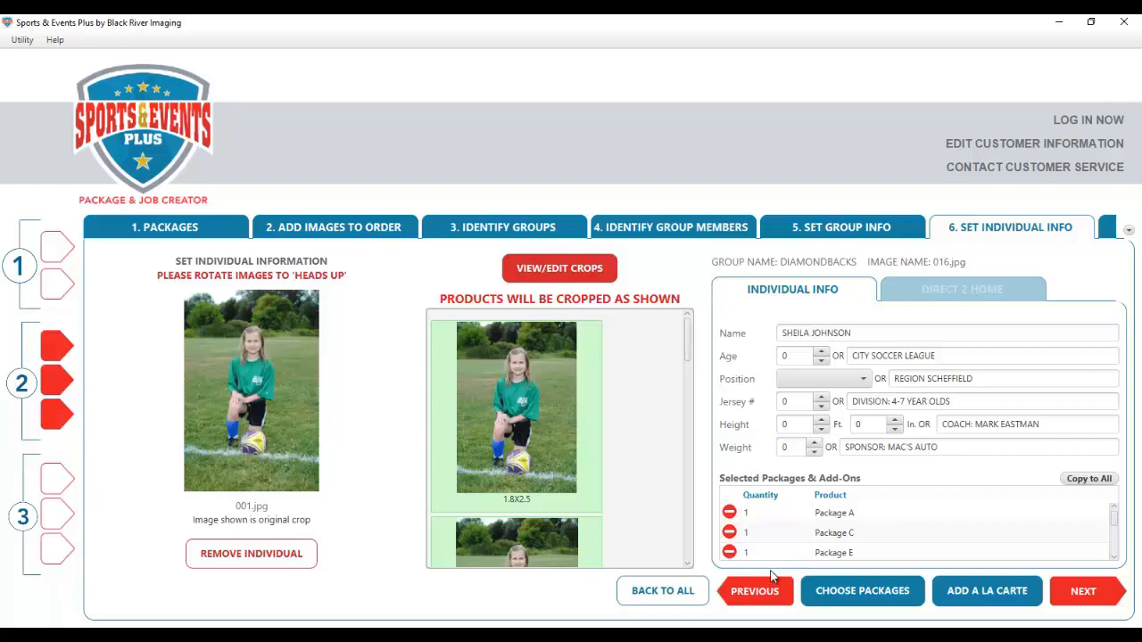
{"action": "left_click", "coordinate": [1086, 593]}
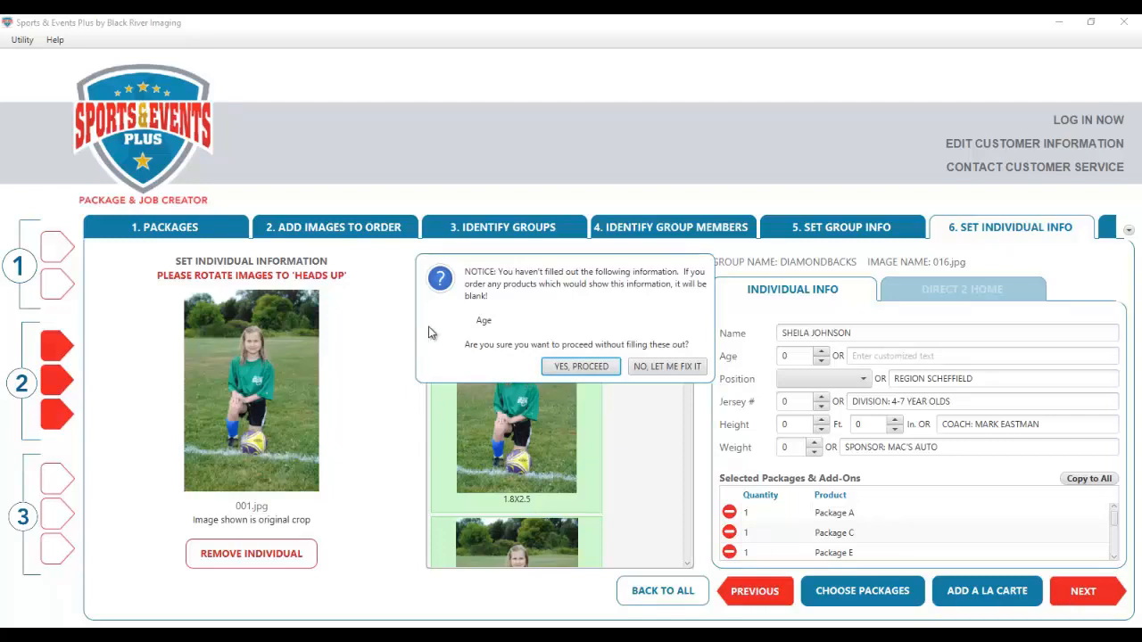
{"action": "left_click", "coordinate": [580, 369]}
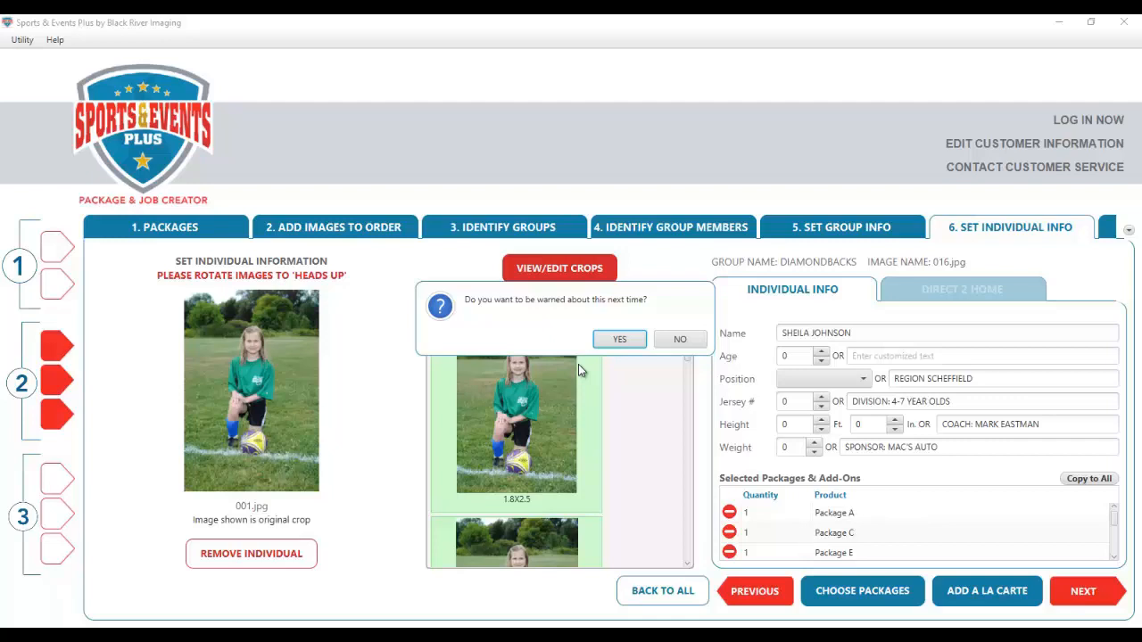
{"action": "left_click", "coordinate": [619, 341]}
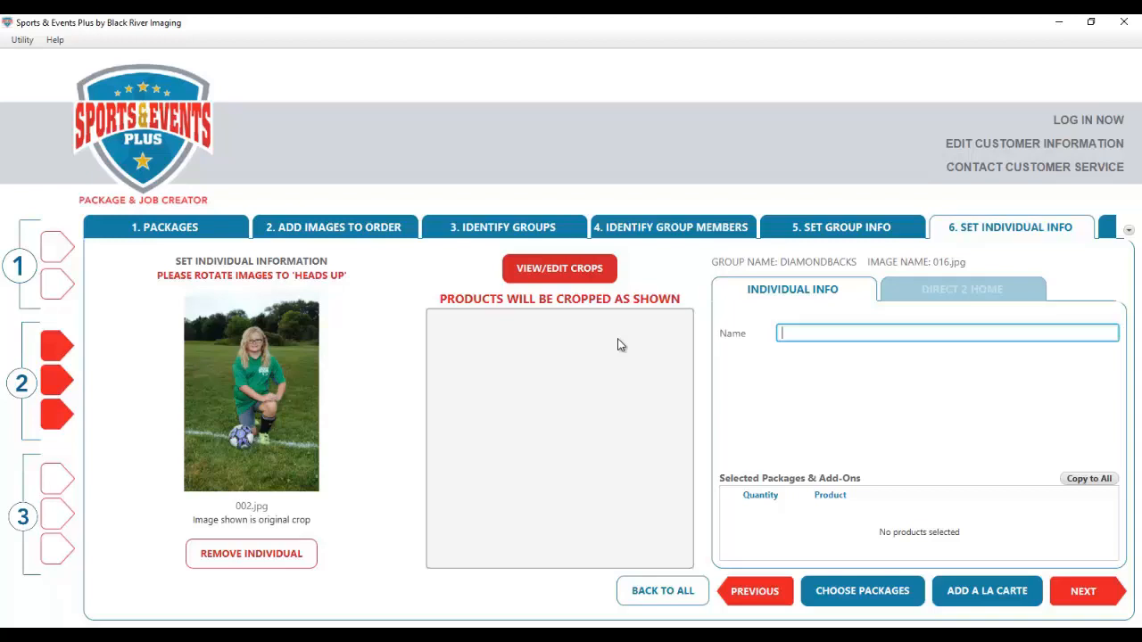
- Enter the player's name for 002.jpg and give it one package B
{"action": "left_click", "coordinate": [858, 590]}
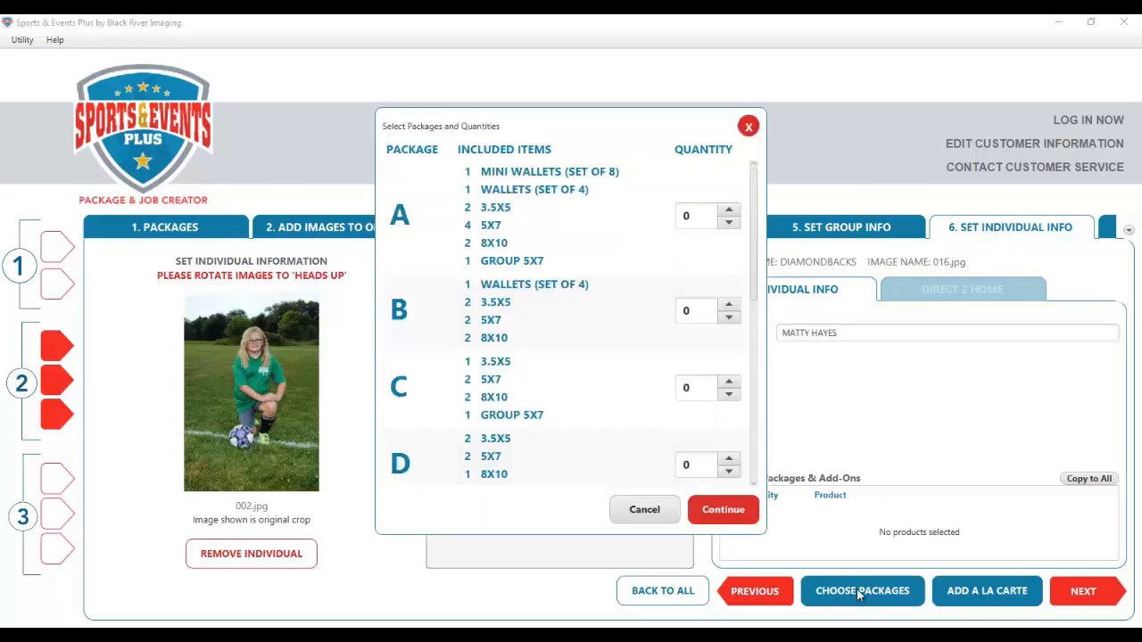
{"action": "left_click", "coordinate": [728, 305]}
{"action": "left_click", "coordinate": [739, 515]}
{"action": "left_click", "coordinate": [1086, 593]}
- Give 003.jpg one each of packages D and G, and 004.jpg one package A
{"action": "left_click", "coordinate": [859, 590]}
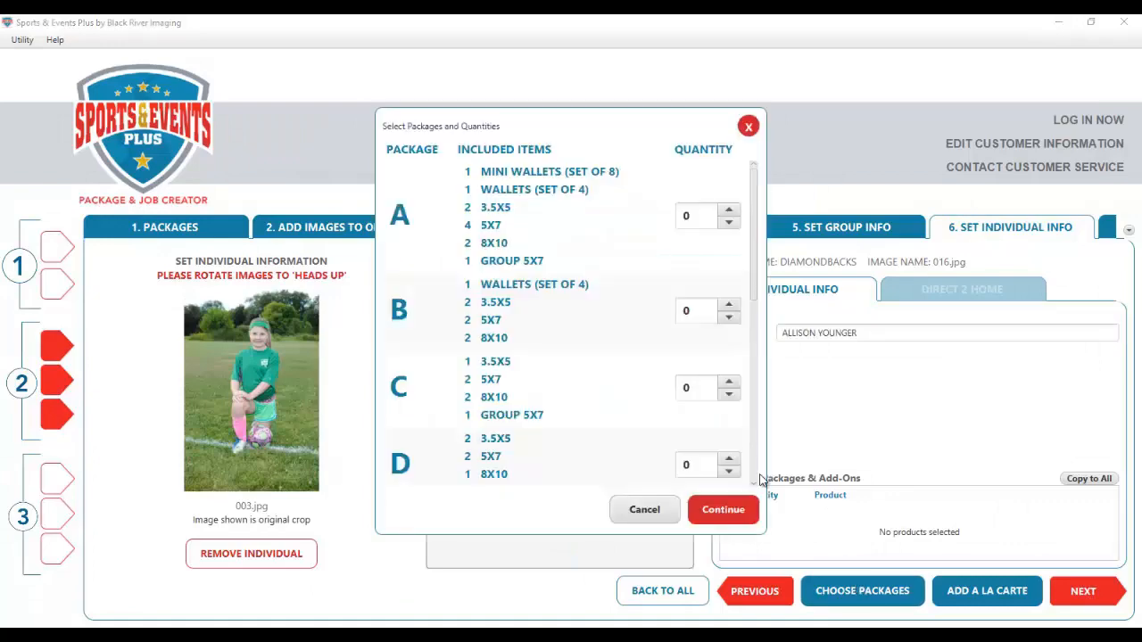
{"action": "left_click", "coordinate": [756, 474]}
{"action": "left_click", "coordinate": [733, 282]}
{"action": "left_click", "coordinate": [734, 453]}
{"action": "left_click", "coordinate": [731, 516]}
{"action": "left_click", "coordinate": [1081, 595]}
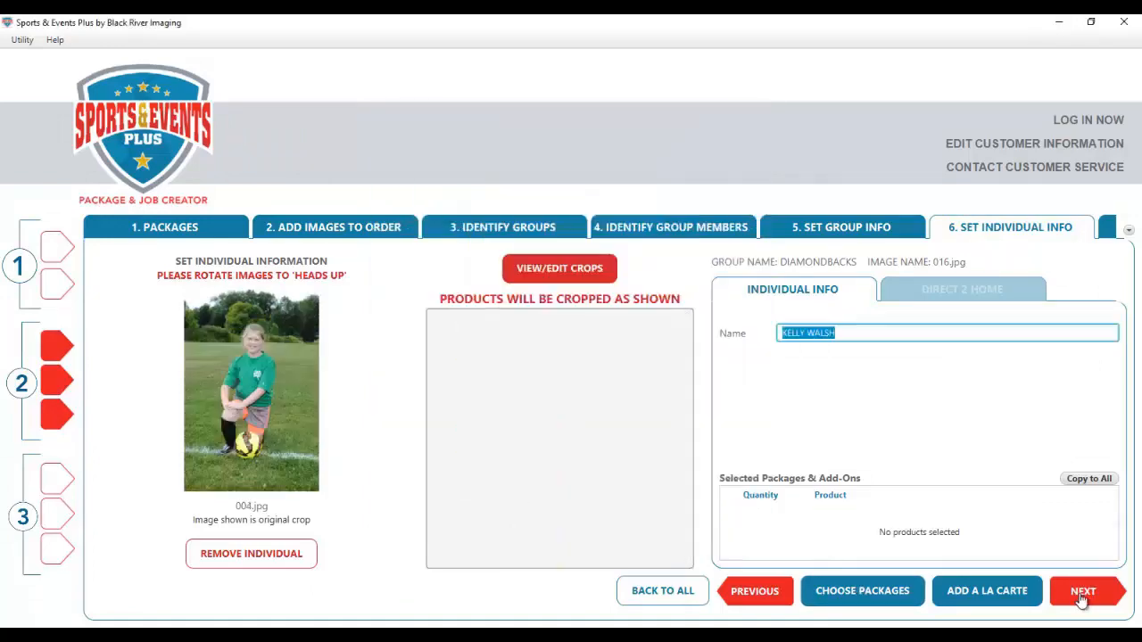
{"action": "left_click", "coordinate": [858, 590]}
{"action": "left_click", "coordinate": [729, 209]}
{"action": "left_click", "coordinate": [719, 510]}
- Give 058.jpg and 059.jpg one package B each, then return to the thumbnail grid
{"action": "left_click", "coordinate": [681, 590]}
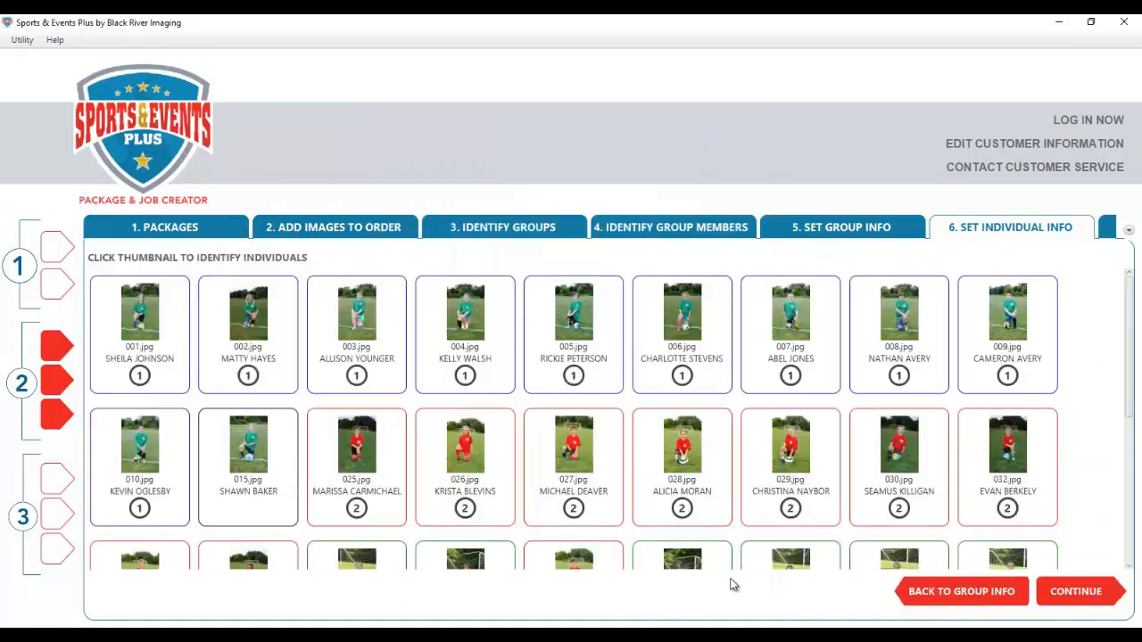
{"action": "scroll", "coordinate": [794, 535], "scroll_direction": "down", "scroll_amount": 10}
{"action": "left_click", "coordinate": [866, 505]}
{"action": "left_click", "coordinate": [857, 587]}
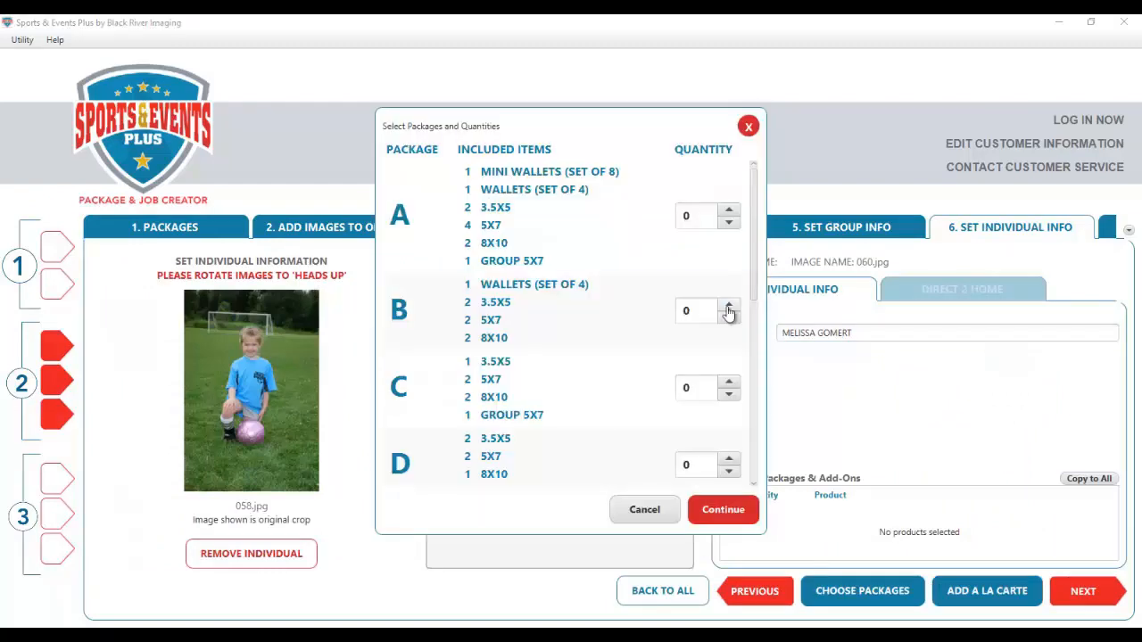
{"action": "left_click", "coordinate": [695, 310]}
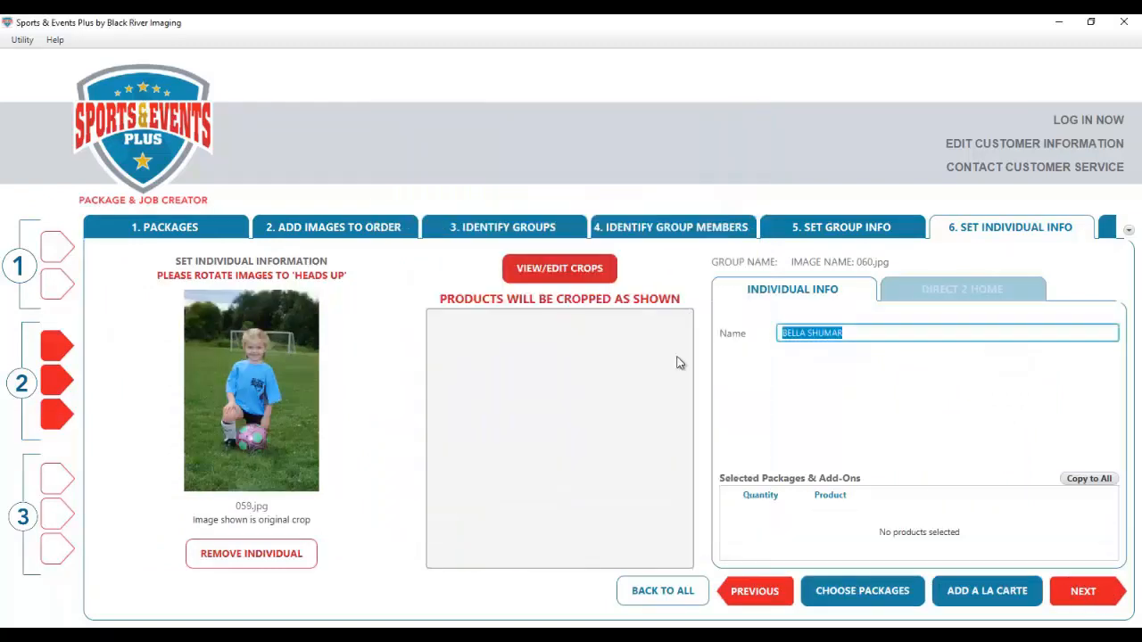
{"action": "left_click", "coordinate": [843, 591]}
{"action": "left_click", "coordinate": [729, 304]}
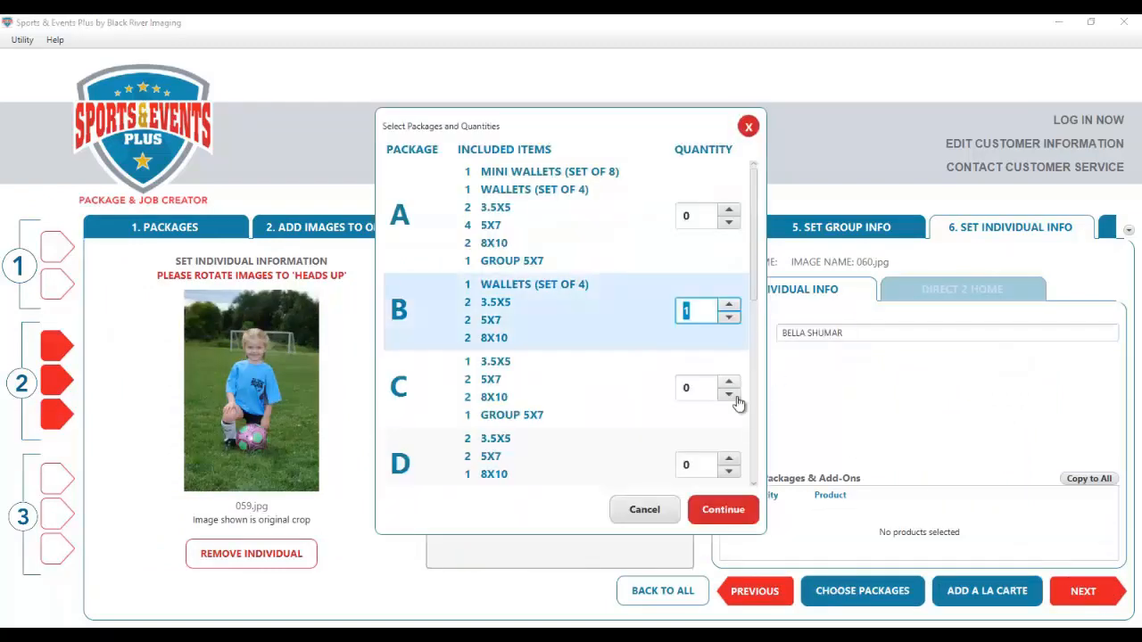
{"action": "left_click", "coordinate": [723, 510]}
{"action": "left_click", "coordinate": [1069, 596]}
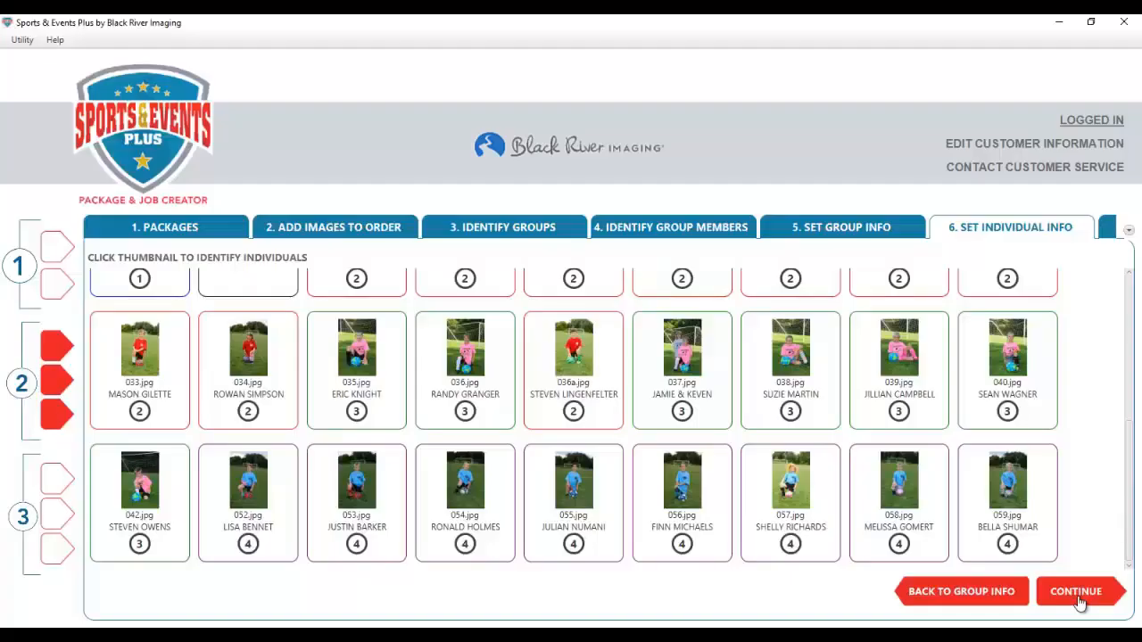
- Review the City Soccer League order (41 images, $94.80) and add it to the cart
{"action": "left_click", "coordinate": [1077, 593]}
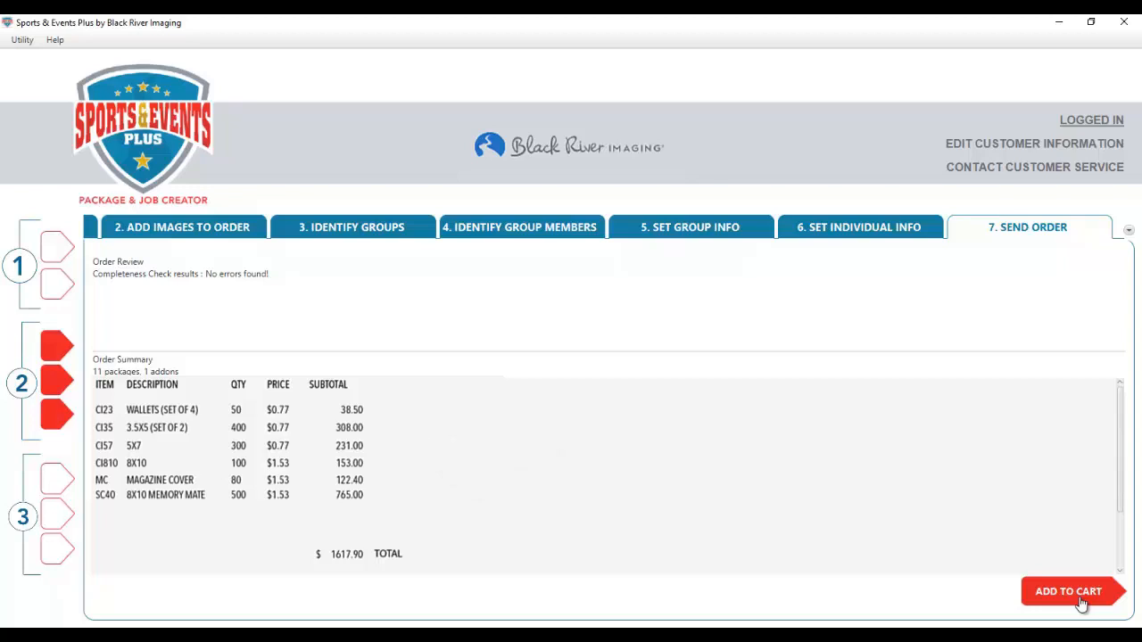
{"action": "left_click", "coordinate": [1080, 600]}
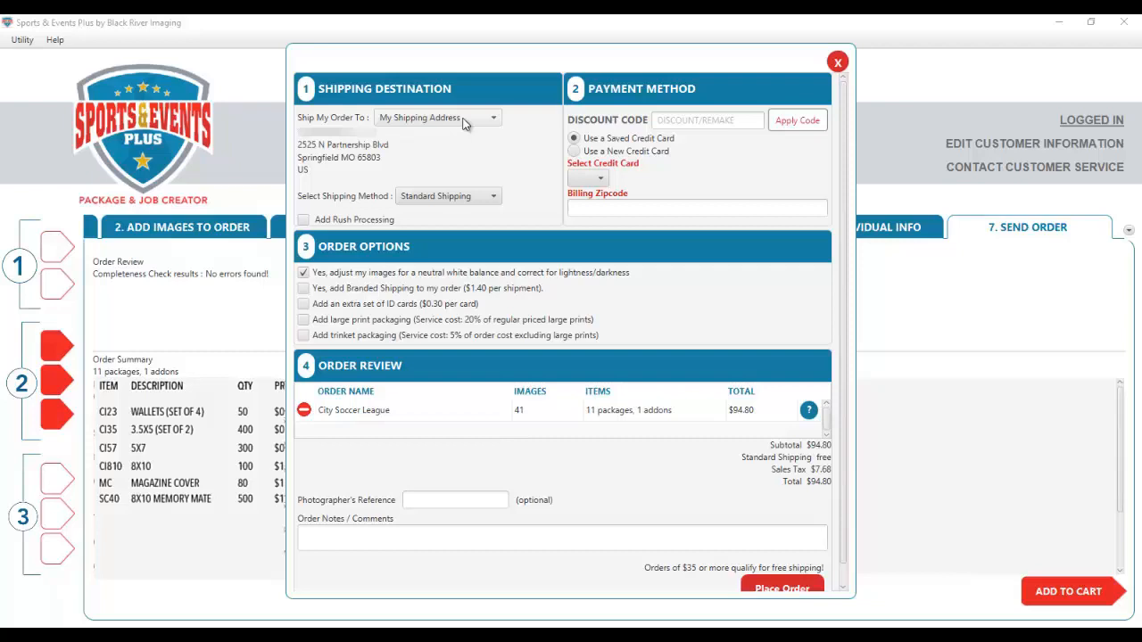
{"action": "left_click", "coordinate": [463, 123]}
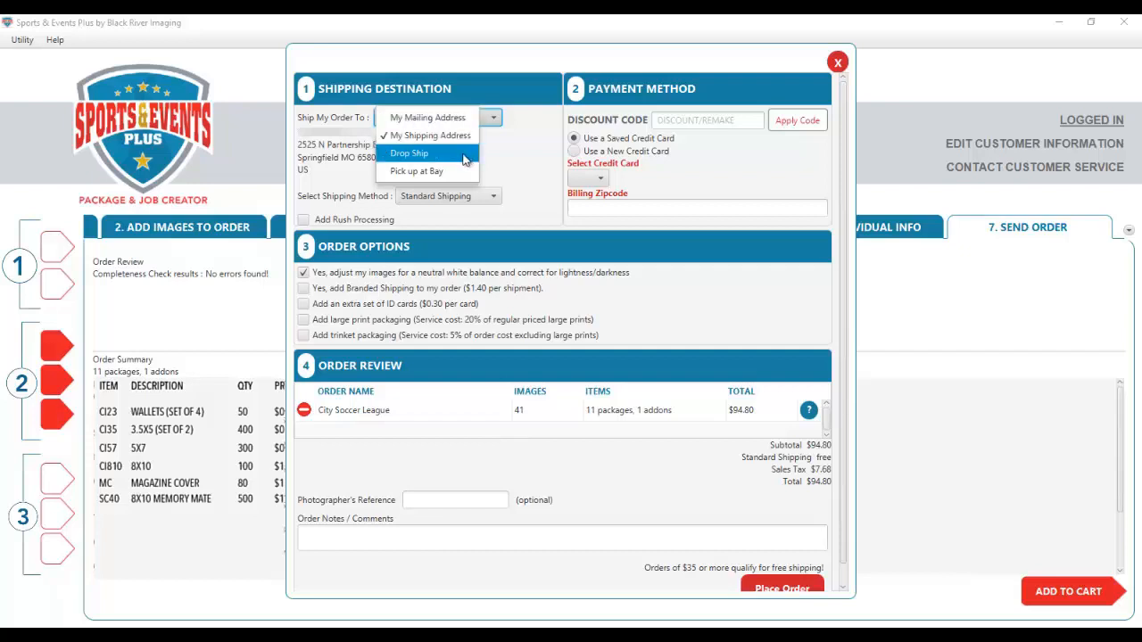
{"action": "left_click", "coordinate": [426, 141]}
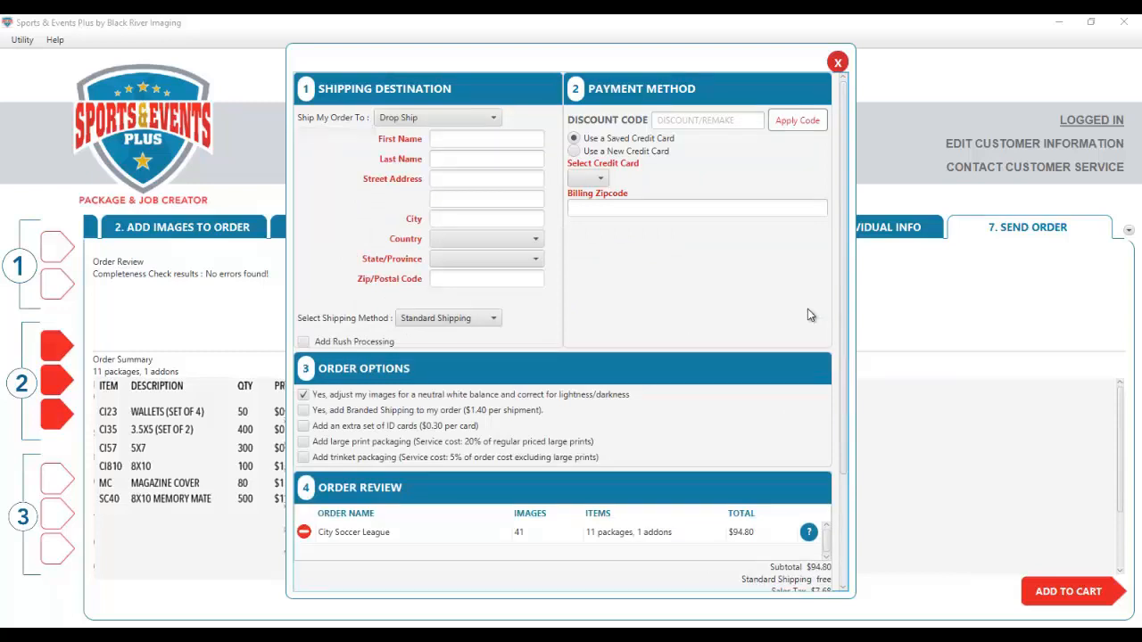
{"action": "left_click", "coordinate": [480, 120]}
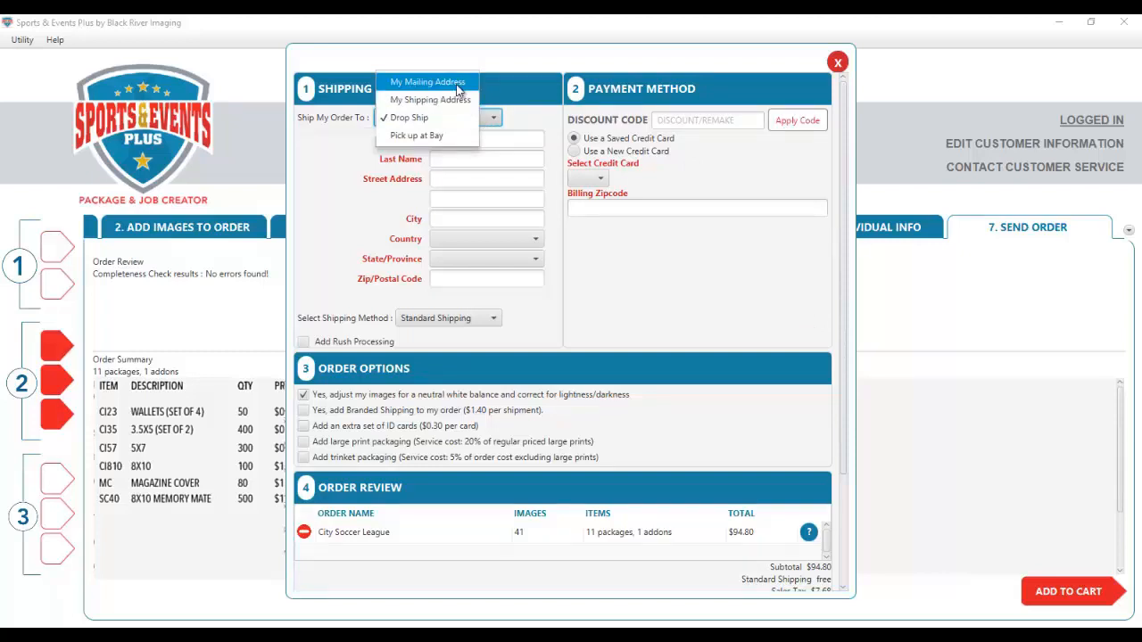
{"action": "left_click", "coordinate": [460, 100]}
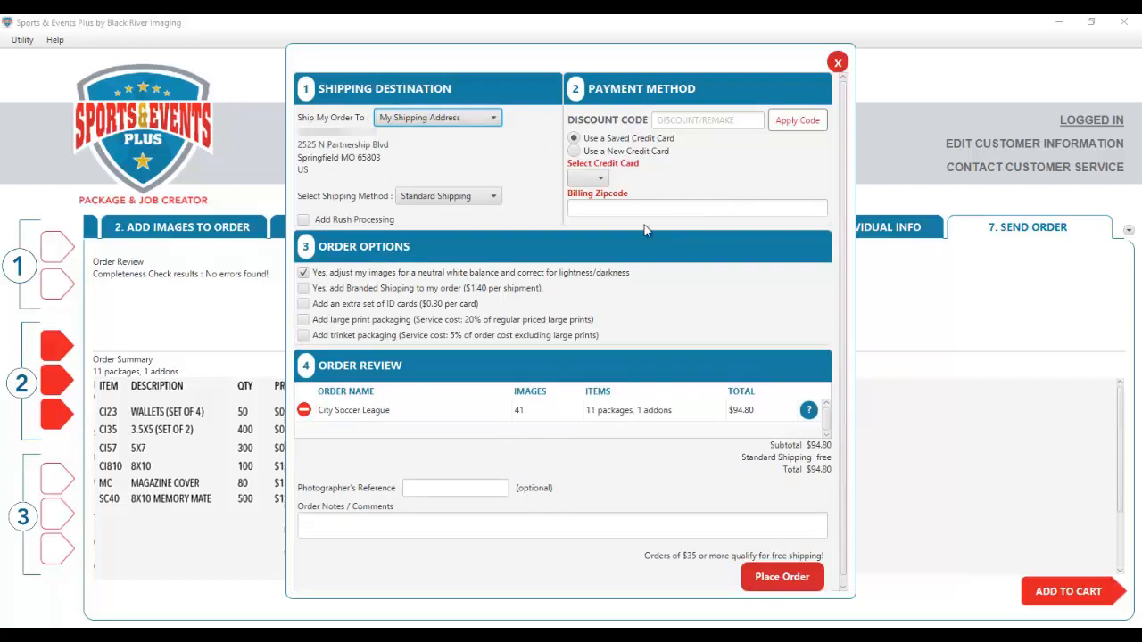
{"action": "left_click", "coordinate": [495, 204]}
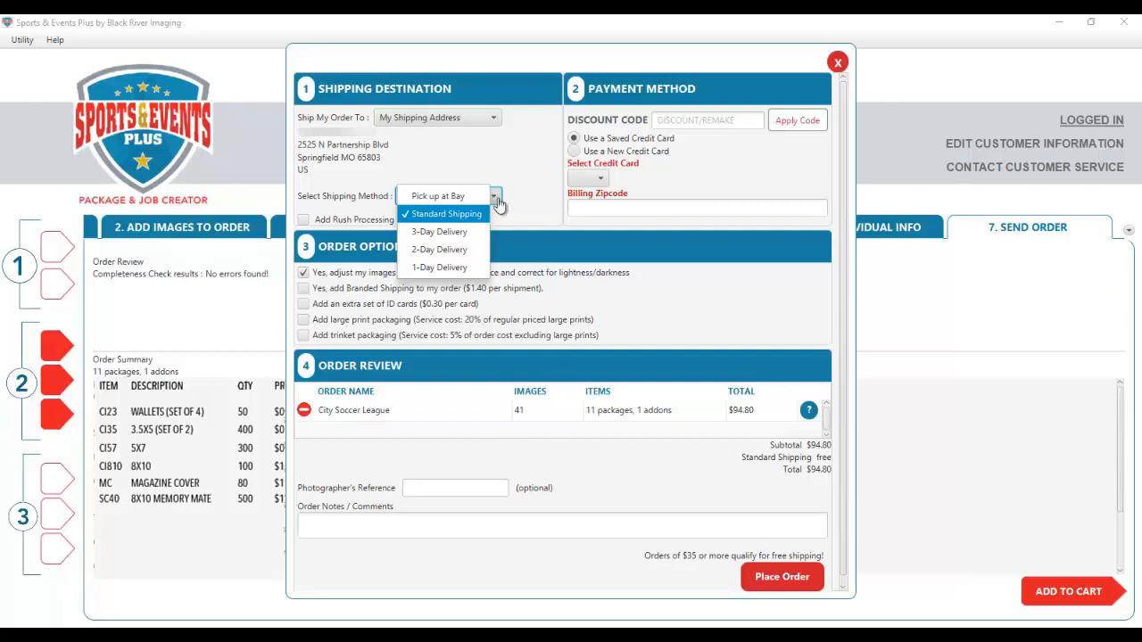
{"action": "left_click", "coordinate": [500, 200]}
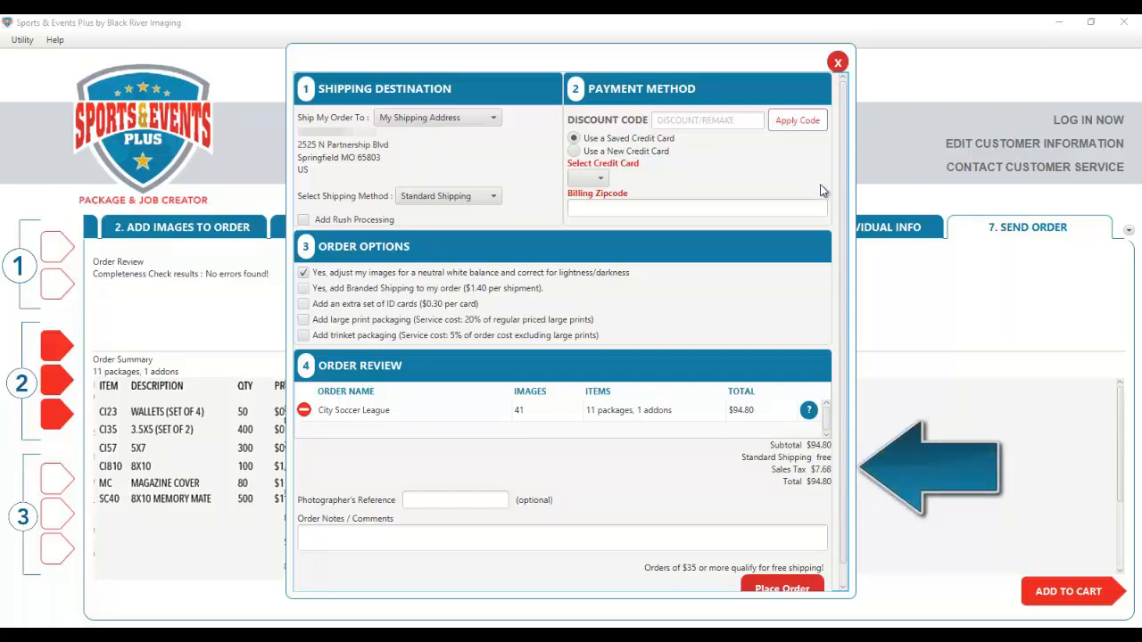
- Pay with the saved credit card and fill in its billing ZIP code
{"action": "left_click", "coordinate": [599, 180]}
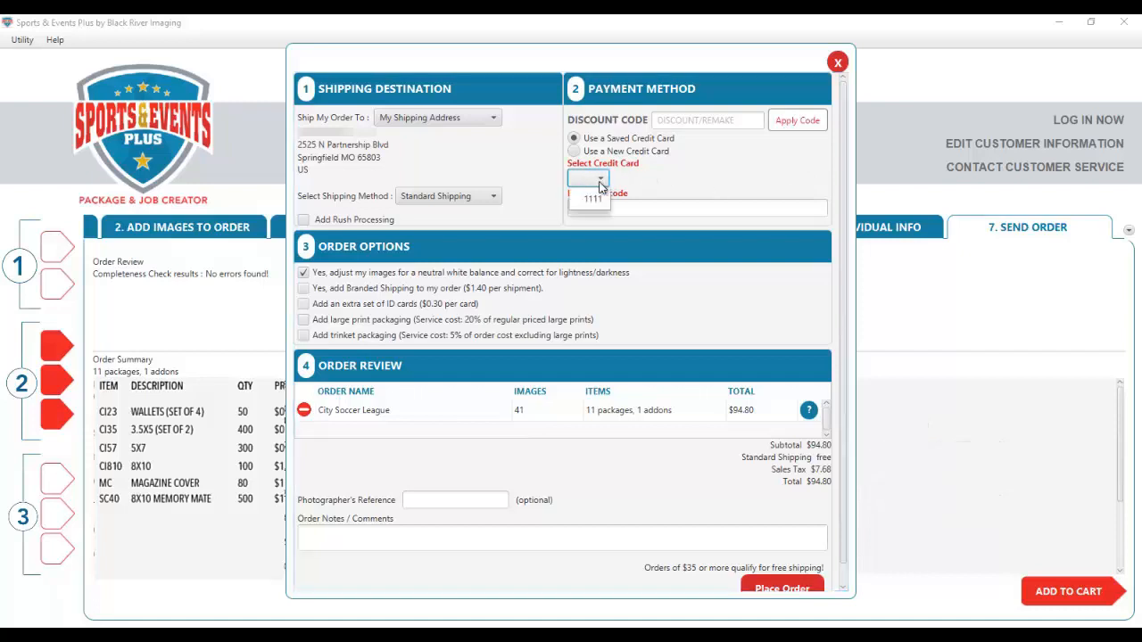
{"action": "left_click", "coordinate": [594, 198]}
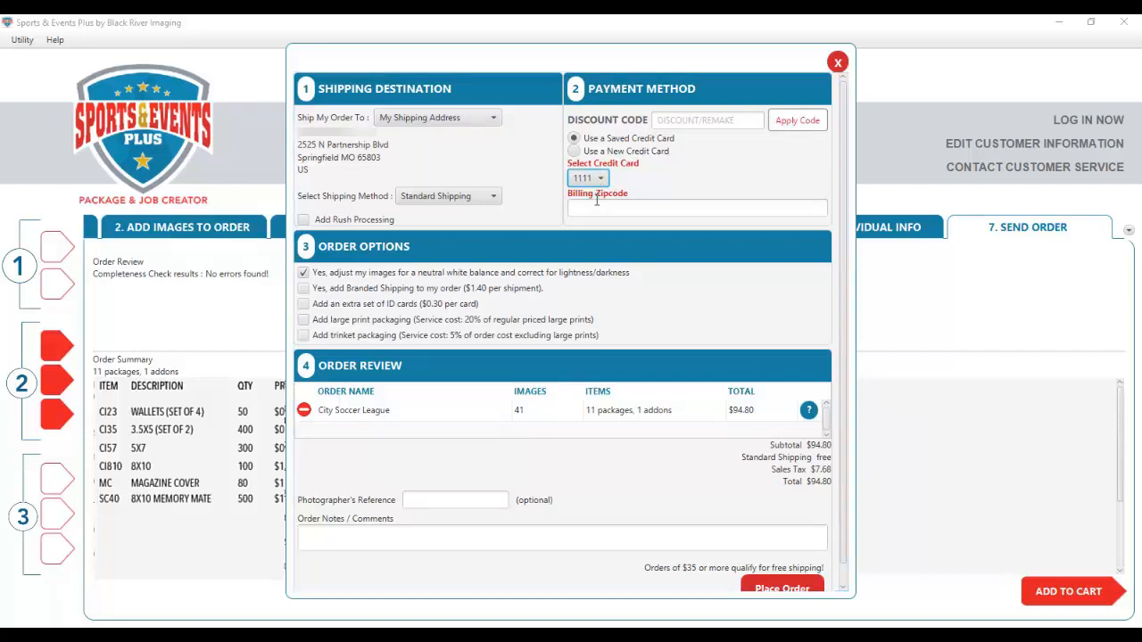
{"action": "left_click", "coordinate": [595, 207]}
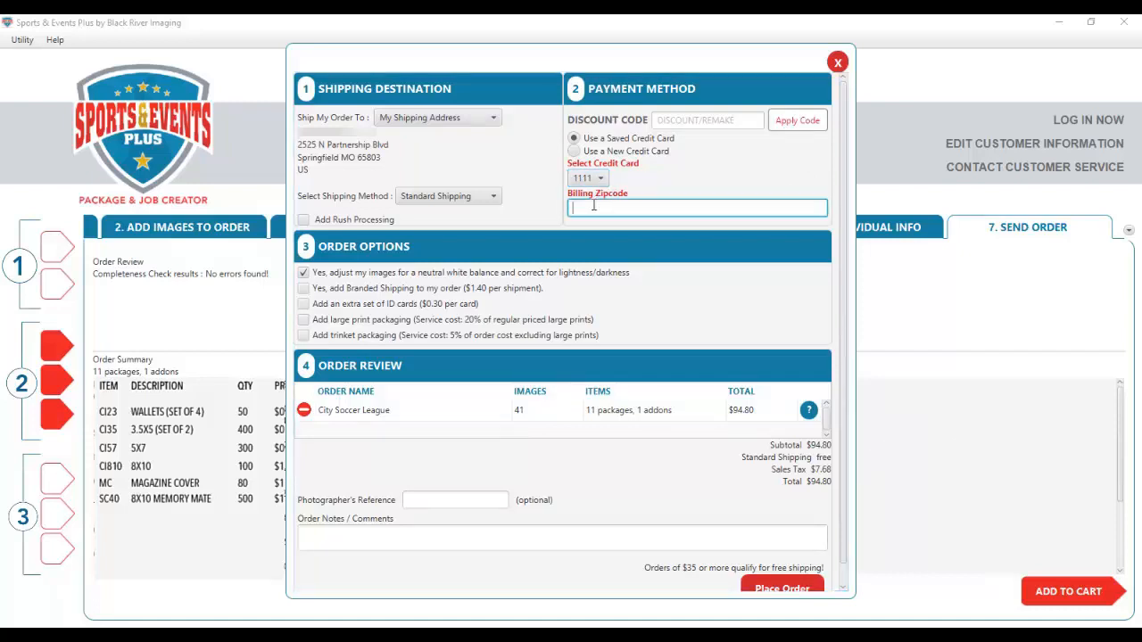
{"action": "type", "text": "11111"}
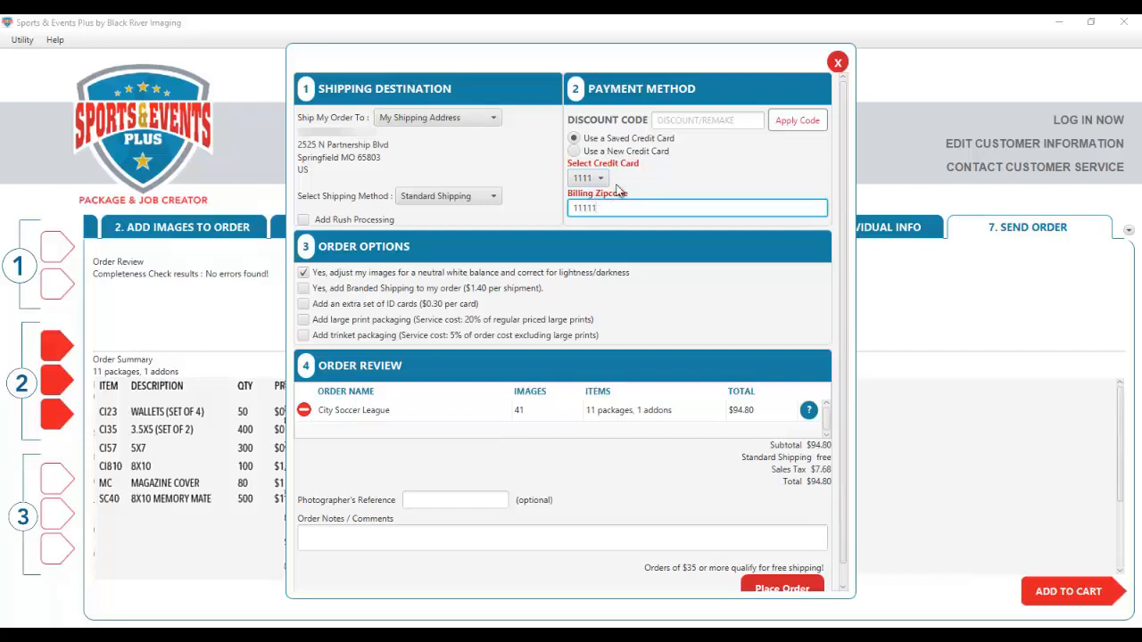
{"action": "left_click", "coordinate": [573, 151]}
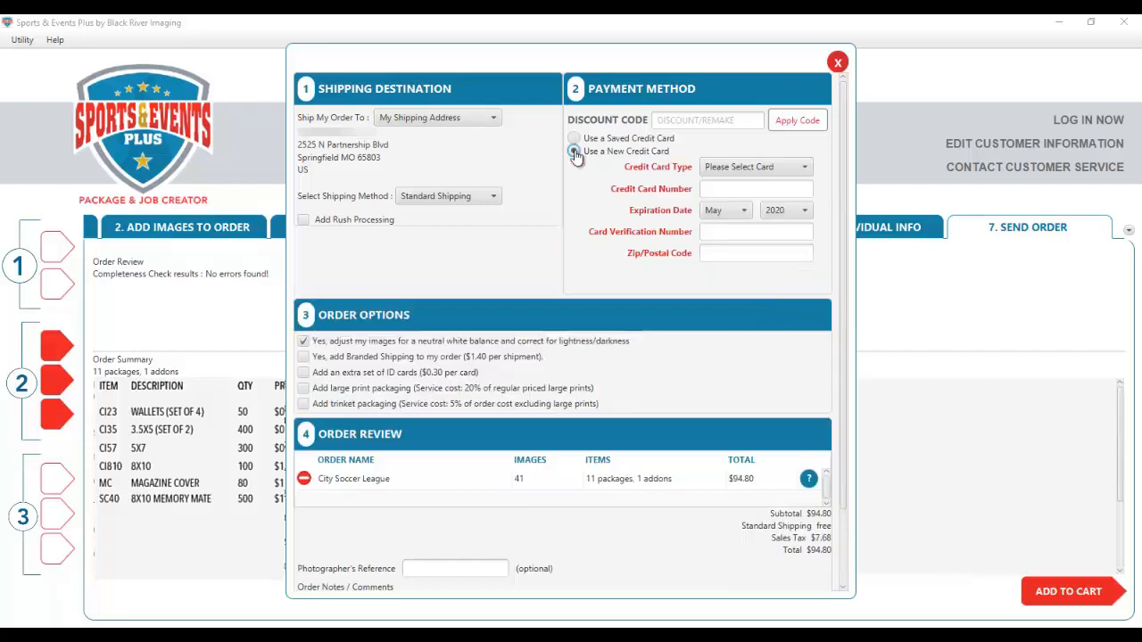
{"action": "left_click", "coordinate": [574, 138]}
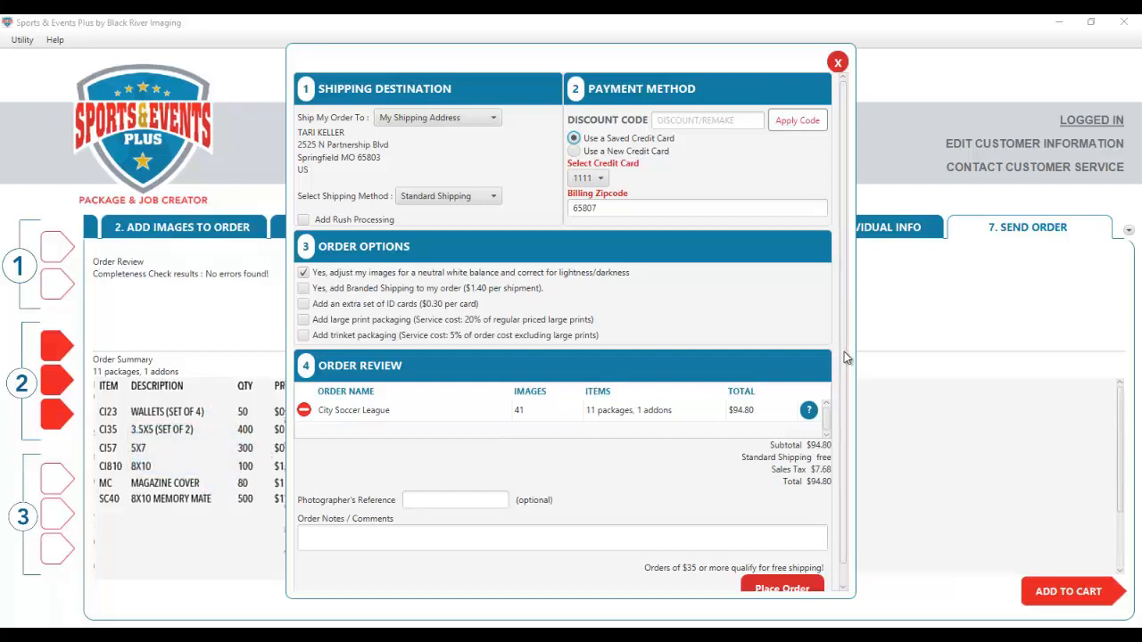
{"action": "scroll", "coordinate": [854, 392], "scroll_direction": "down", "scroll_amount": 1}
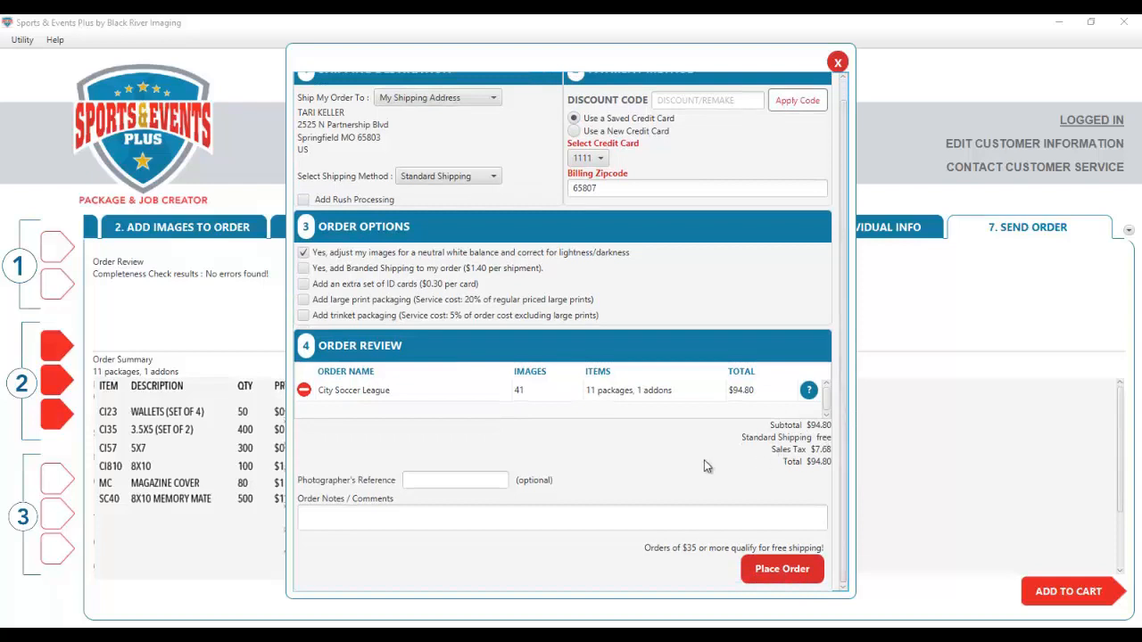
- Add reference CITY SOCCER 4-7 and a colour-and-lighting check note for image 7, then place the order
{"action": "left_click", "coordinate": [438, 483]}
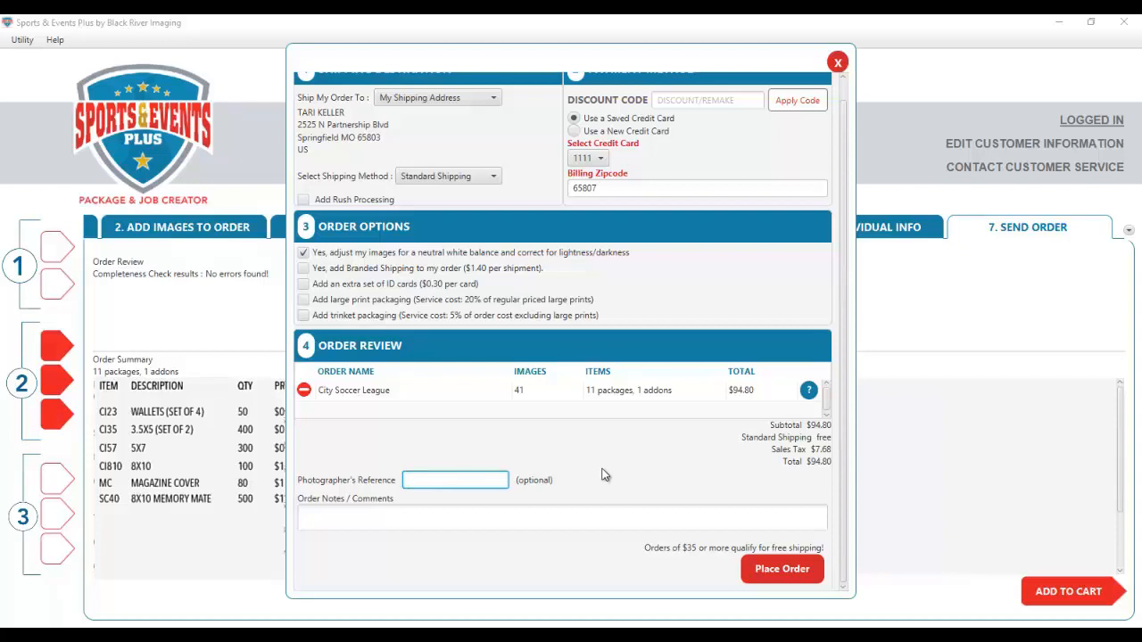
{"action": "type", "text": "CITY SOCCER 4-7"}
{"action": "key", "text": "Tab"}
{"action": "type", "text": "PLEASE CHECK COLOR AND LIGHTING ON IMAGE 7 - CALL IF THERE IS A PROBLEM - THANK YOU"}
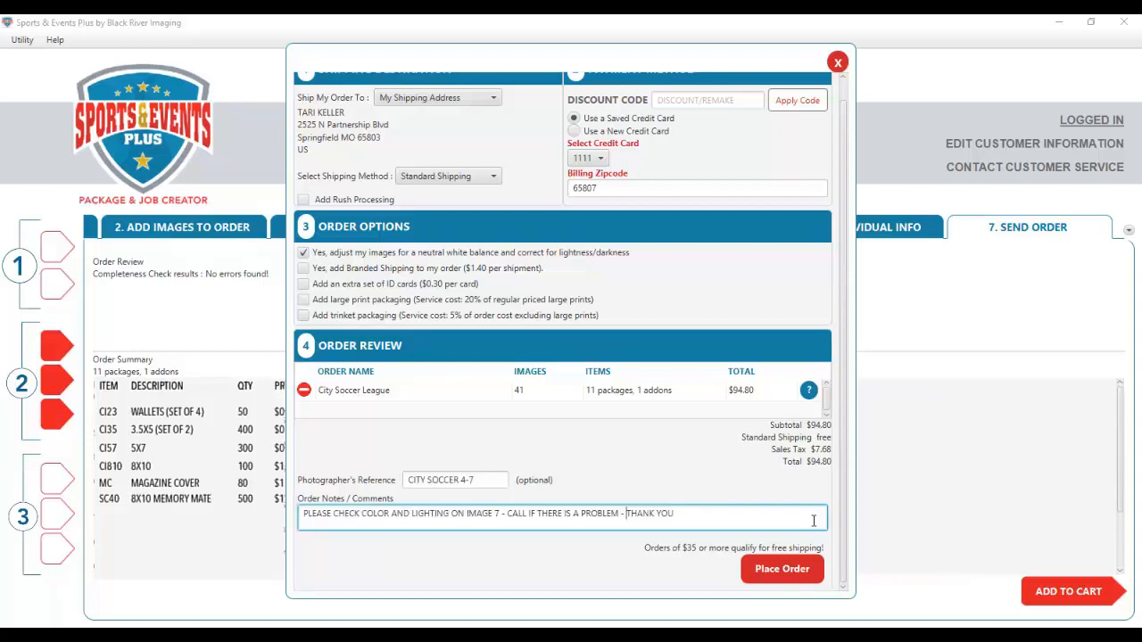
{"action": "left_click", "coordinate": [779, 575]}
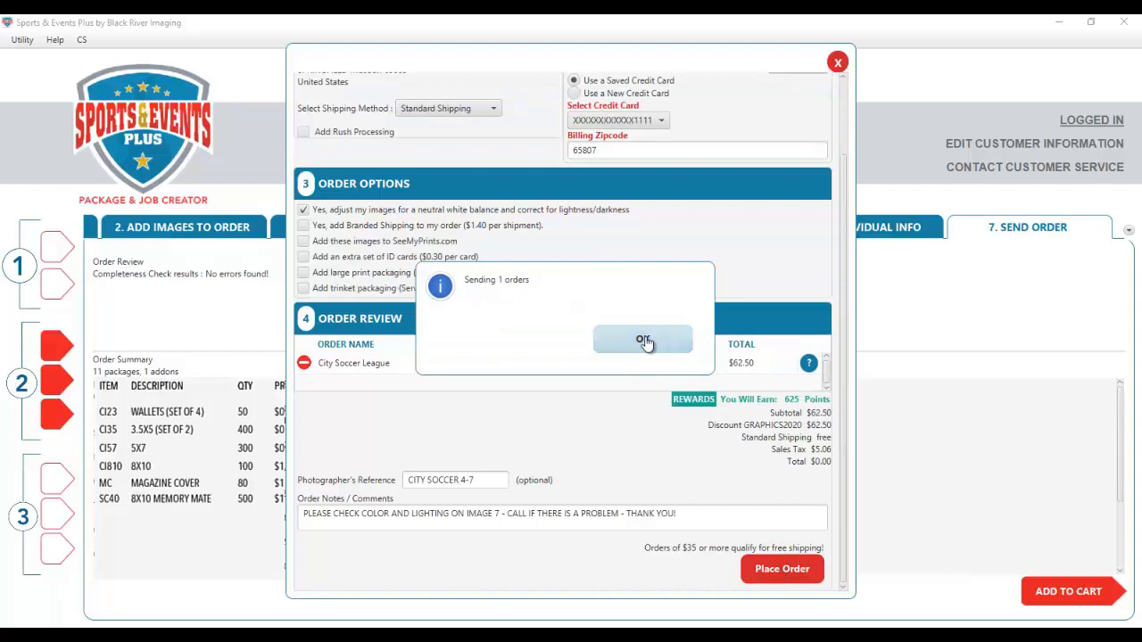
- Confirm sending the order now and close the upload window once it finishes
{"action": "left_click", "coordinate": [642, 340]}
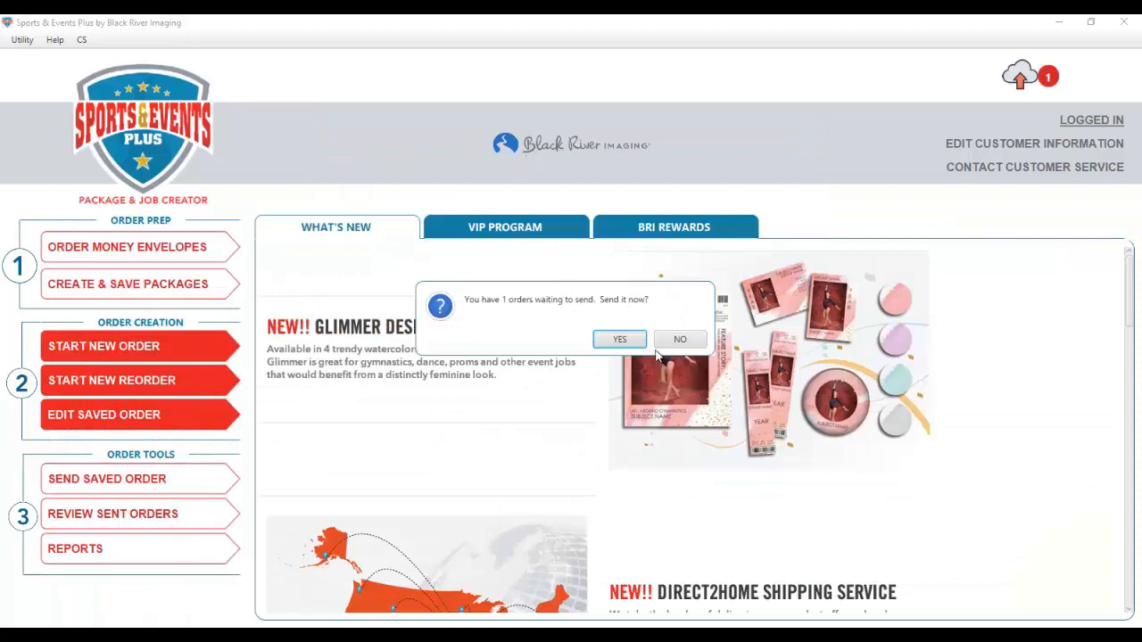
{"action": "left_click", "coordinate": [619, 340]}
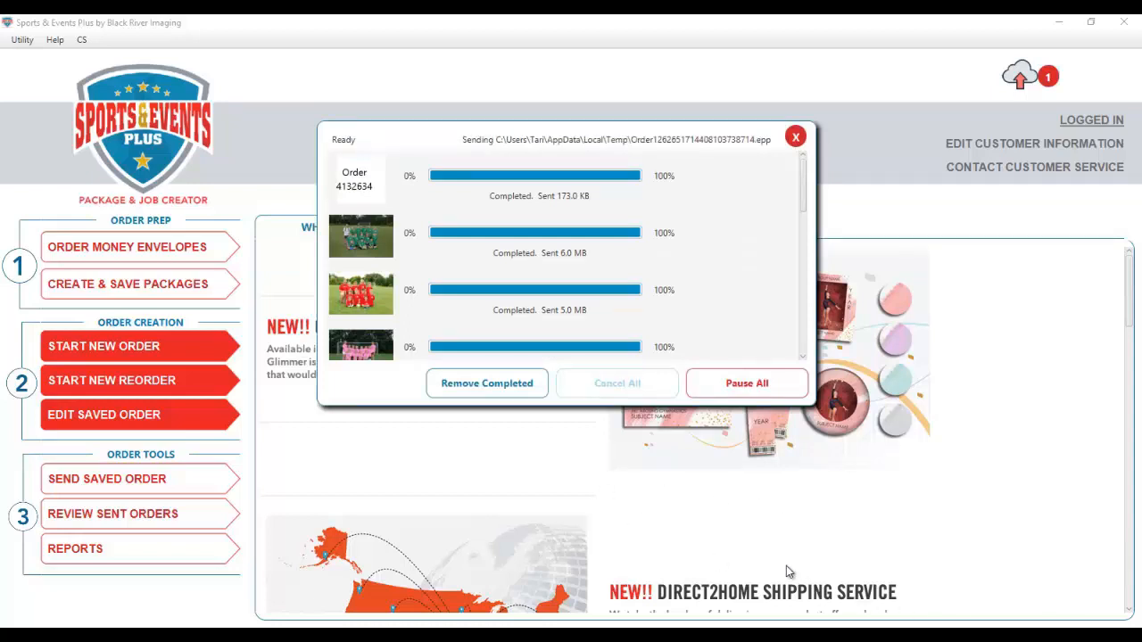
{"action": "left_click", "coordinate": [752, 387]}
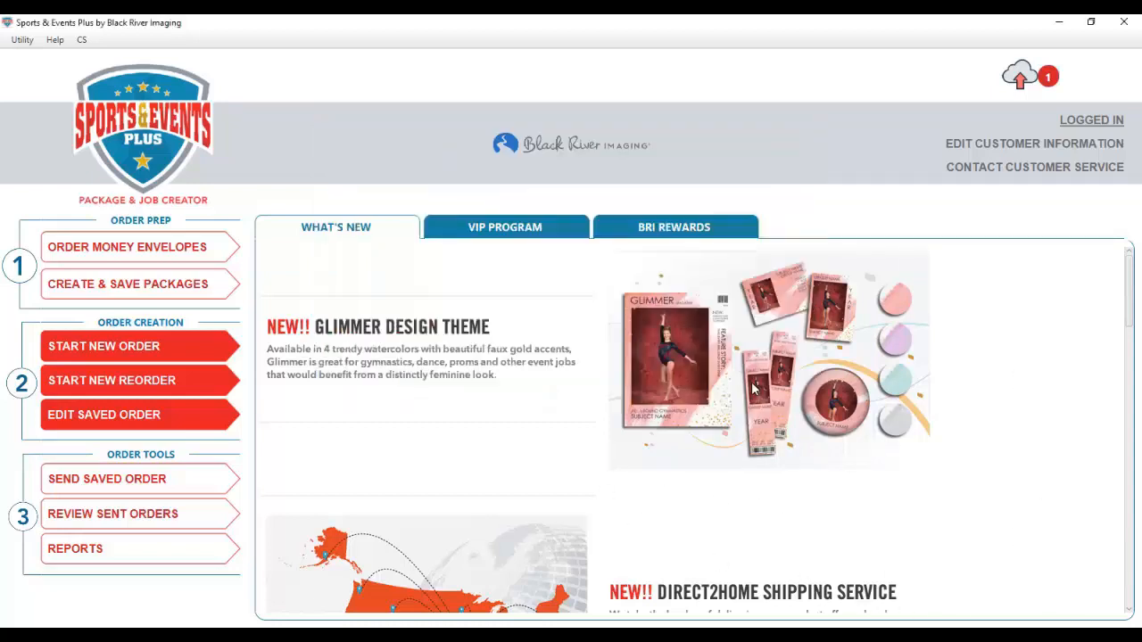